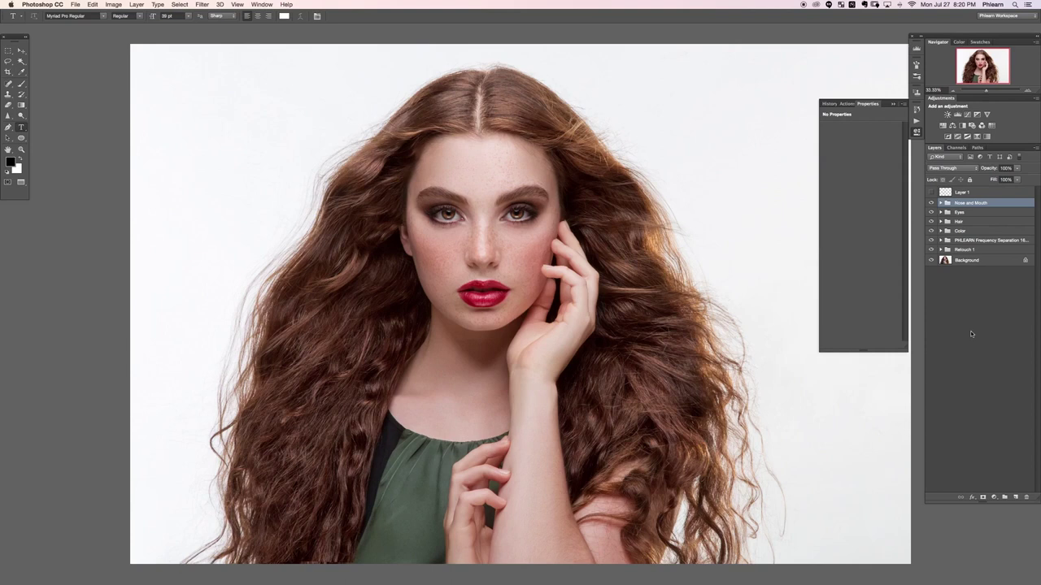
Step: Add a new layer inside a new group above Nose and Mouth, set it to Overlay and activate the Brush tool
key(super+shift+alt+n)
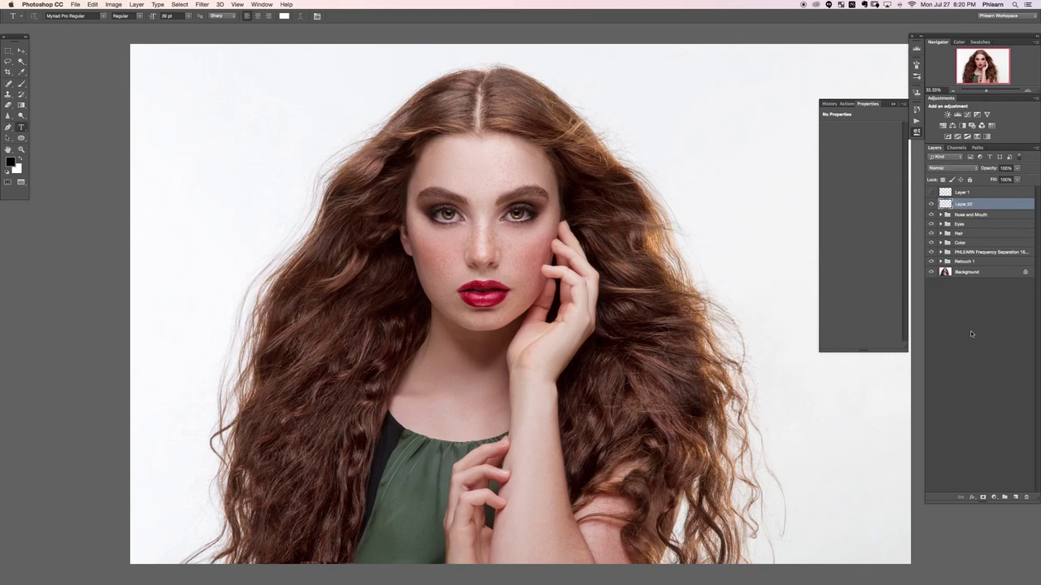
key(super+g)
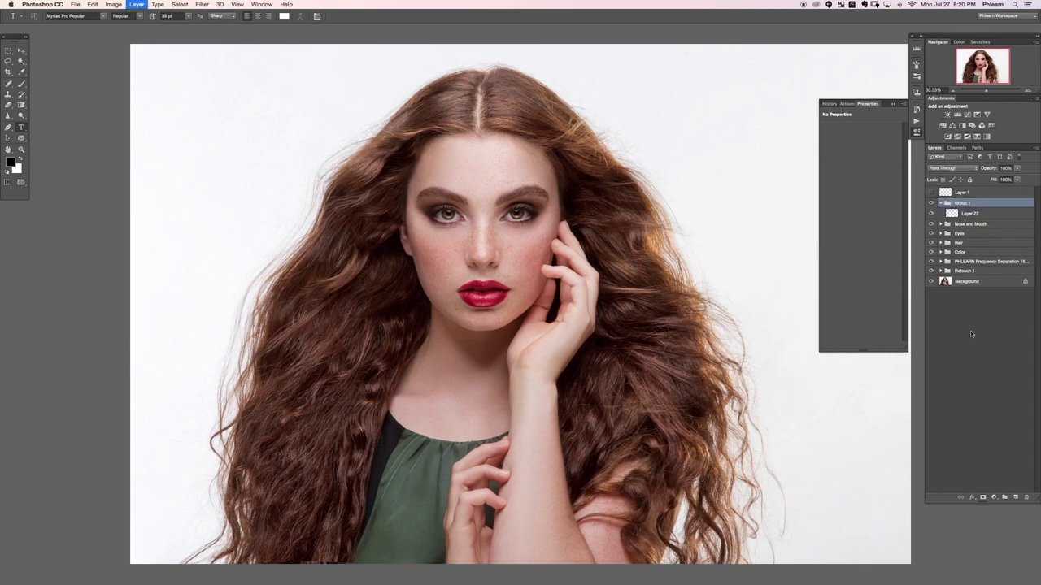
click(990, 216)
click(946, 168)
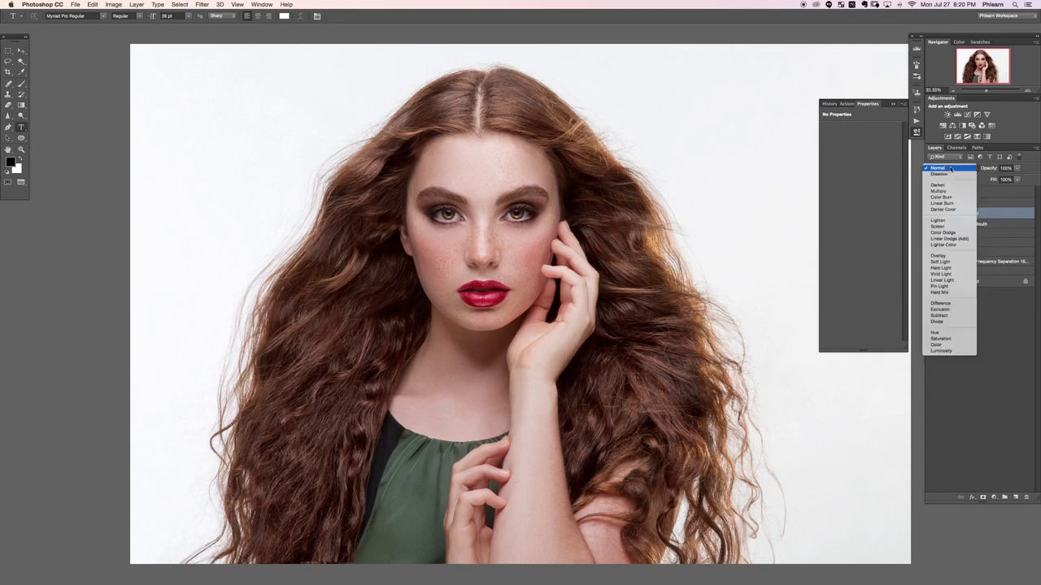
click(932, 255)
key(b)
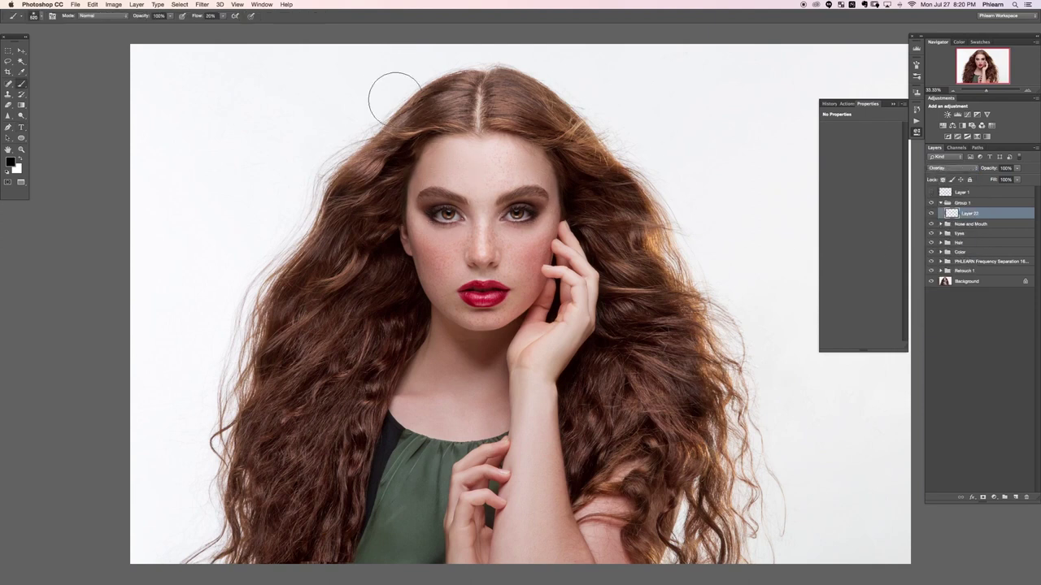
mouse_move(371, 282)
mouse_down()
mouse_move(358, 391)
mouse_move(349, 365)
mouse_move(282, 443)
mouse_move(298, 314)
mouse_move(366, 218)
mouse_up()
key(super+z)
key(x)
mouse_move(331, 413)
mouse_down()
mouse_move(358, 325)
mouse_move(350, 439)
mouse_move(333, 382)
mouse_move(362, 341)
mouse_move(309, 422)
mouse_move(406, 228)
mouse_move(374, 383)
mouse_move(362, 329)
mouse_move(318, 366)
mouse_move(342, 520)
mouse_move(277, 455)
mouse_move(374, 400)
mouse_move(447, 260)
mouse_move(496, 383)
mouse_move(586, 382)
mouse_move(597, 463)
mouse_move(547, 480)
mouse_up()
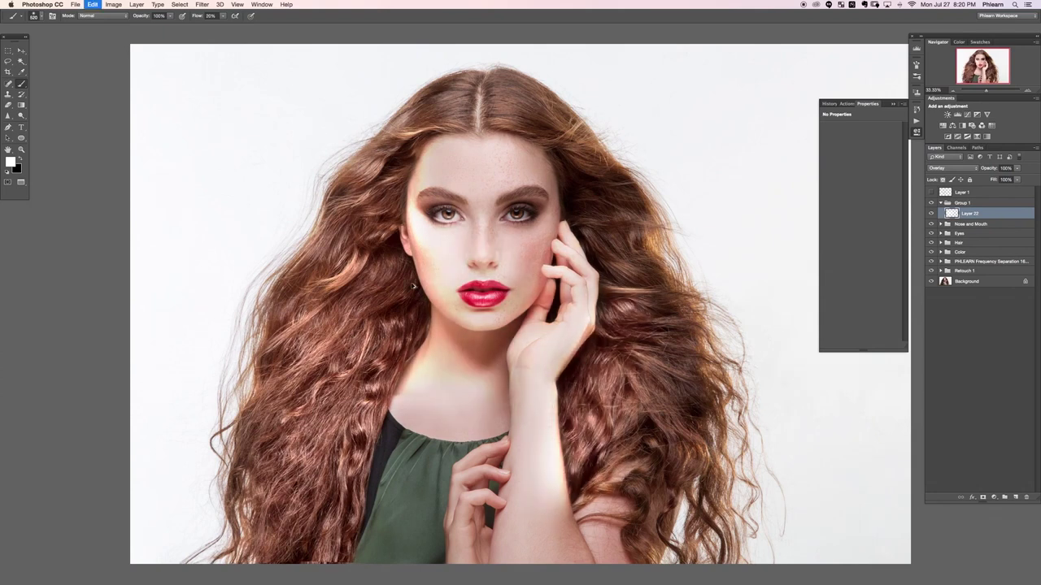
key(super+z)
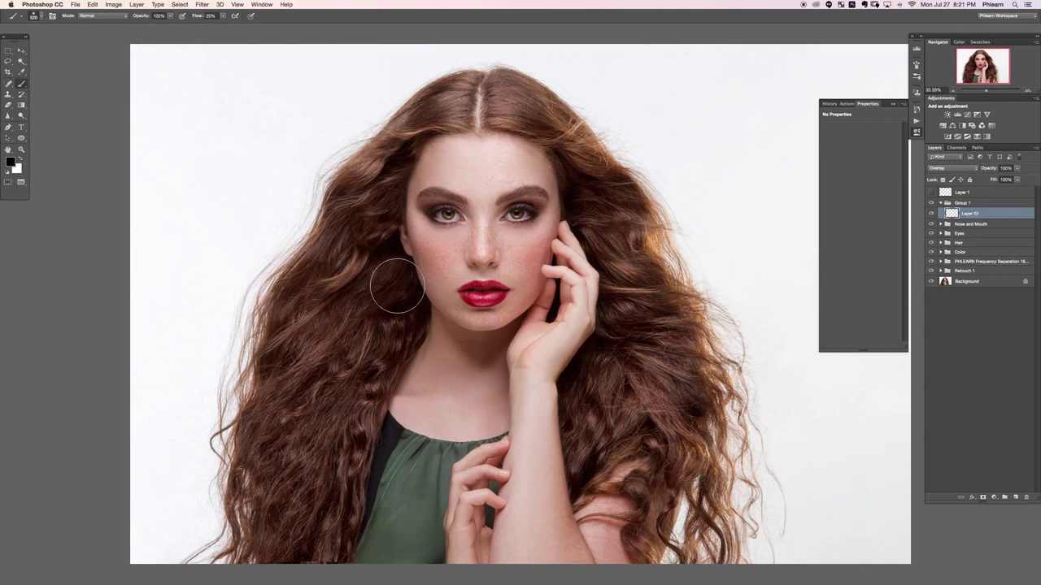
Step: Resize the brush and paint white over the mid-length waves on the image's left side to brighten the hair highlights
drag(392, 289, 387, 286)
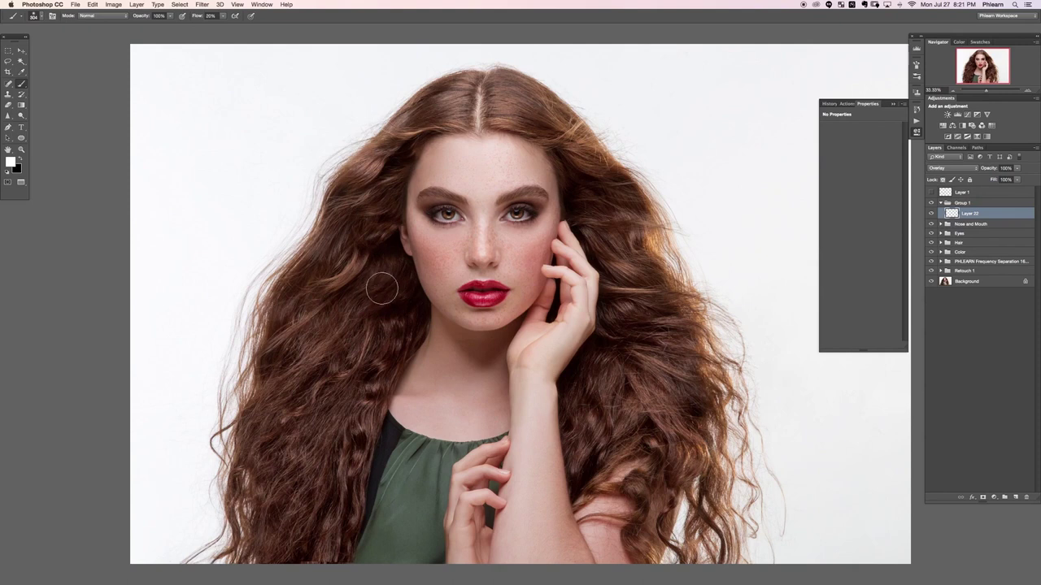
key(bracketright)
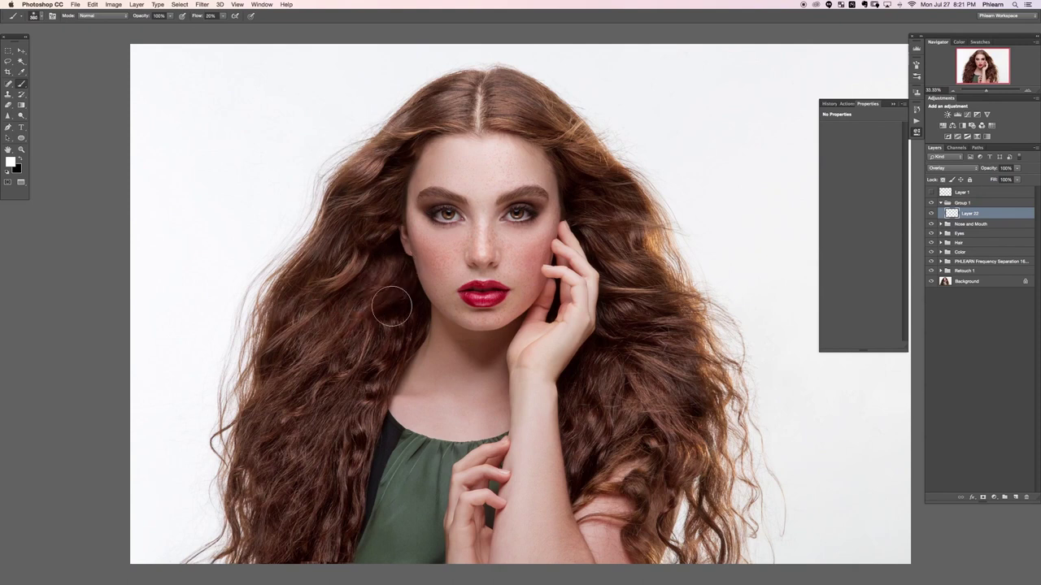
mouse_move(317, 368)
mouse_down()
mouse_move(286, 388)
mouse_move(335, 342)
mouse_move(309, 364)
mouse_move(315, 349)
mouse_move(274, 400)
mouse_move(339, 365)
mouse_up()
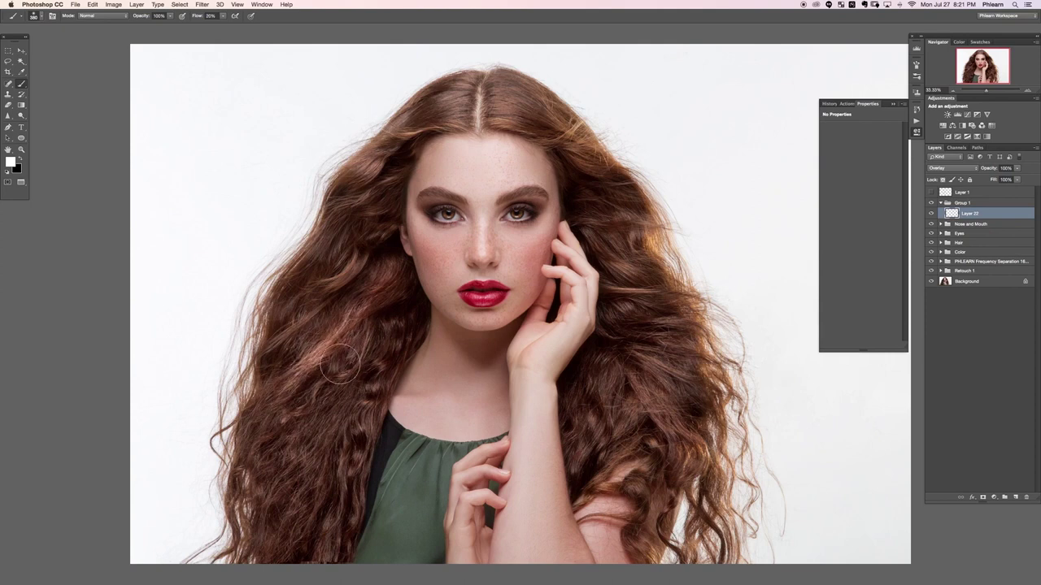
key(x)
key(x)
Step: Paint alternating black and white strokes down the lower hair on the image's left side to deepen shadows and lift highlights
mouse_move(392, 330)
mouse_down()
mouse_move(352, 429)
mouse_move(351, 417)
mouse_move(360, 455)
mouse_move(359, 442)
mouse_move(336, 533)
mouse_up()
key(x)
mouse_move(343, 417)
mouse_down()
mouse_move(304, 468)
mouse_move(329, 560)
mouse_up()
drag(336, 518, 331, 567)
key(x)
mouse_move(345, 353)
mouse_down()
mouse_move(317, 352)
mouse_move(293, 402)
mouse_move(339, 307)
mouse_move(301, 328)
mouse_move(316, 310)
mouse_up()
key(x)
key(x)
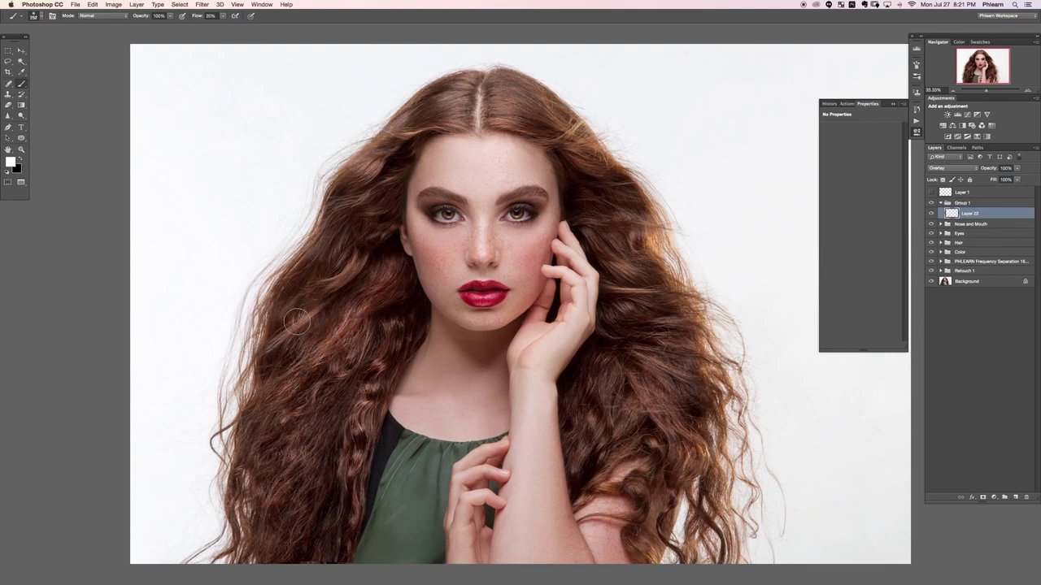
Step: Dodge and burn the waves beside the left cheek with alternating black and white brush strokes
key(x)
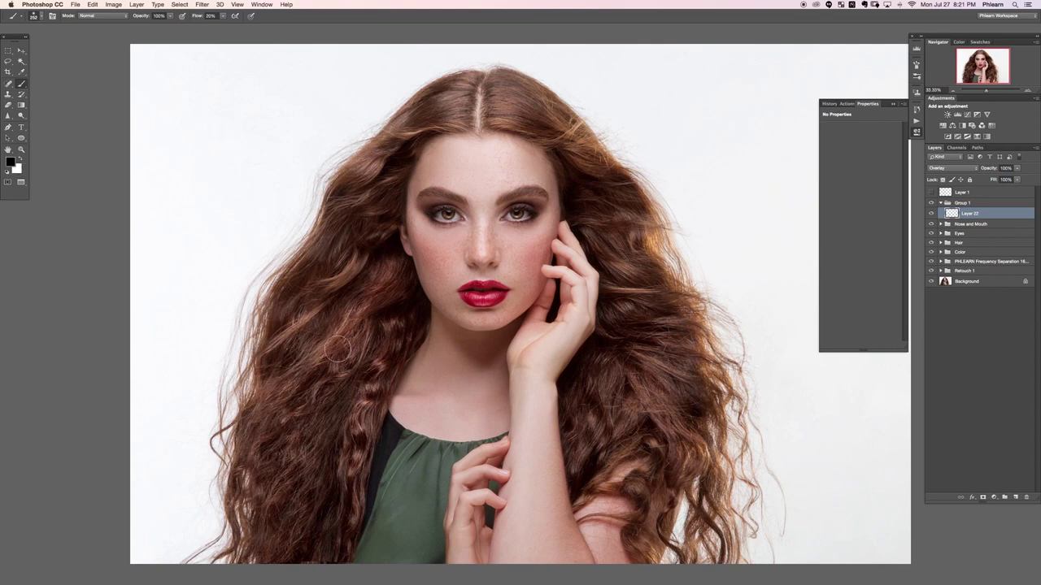
key(x)
key(x)
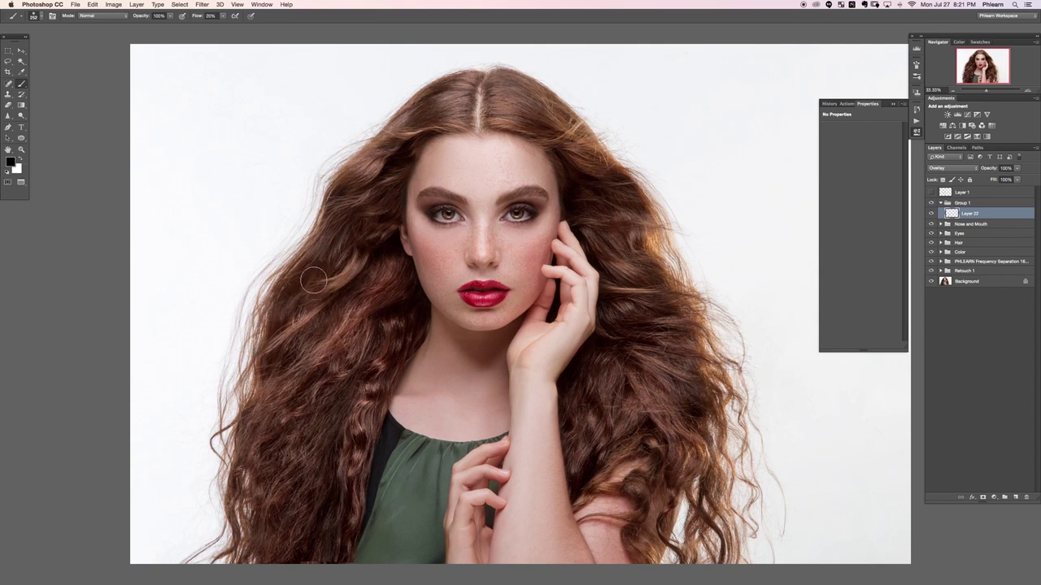
key(x)
key(x)
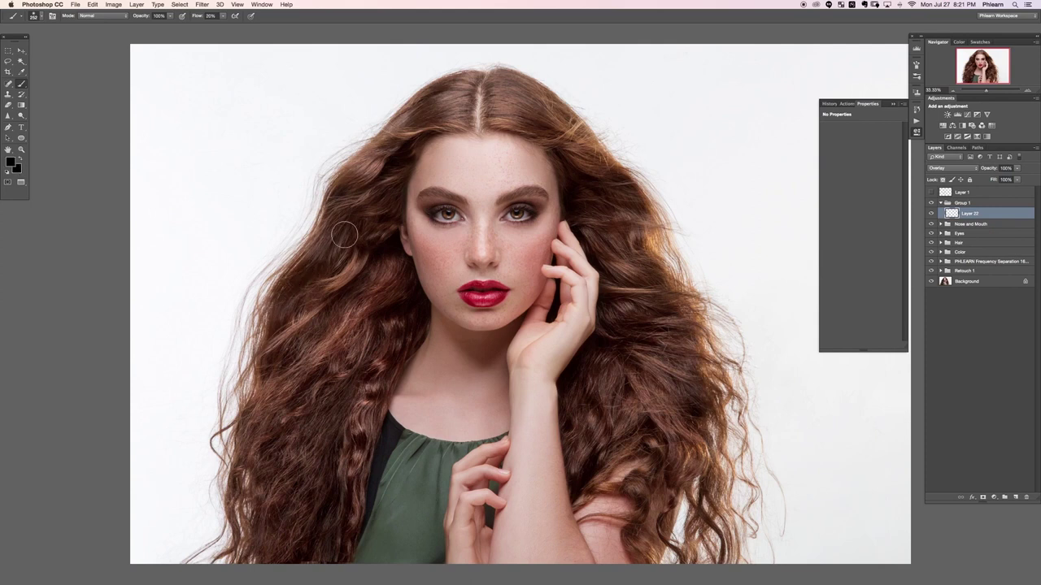
key(x)
key(x)
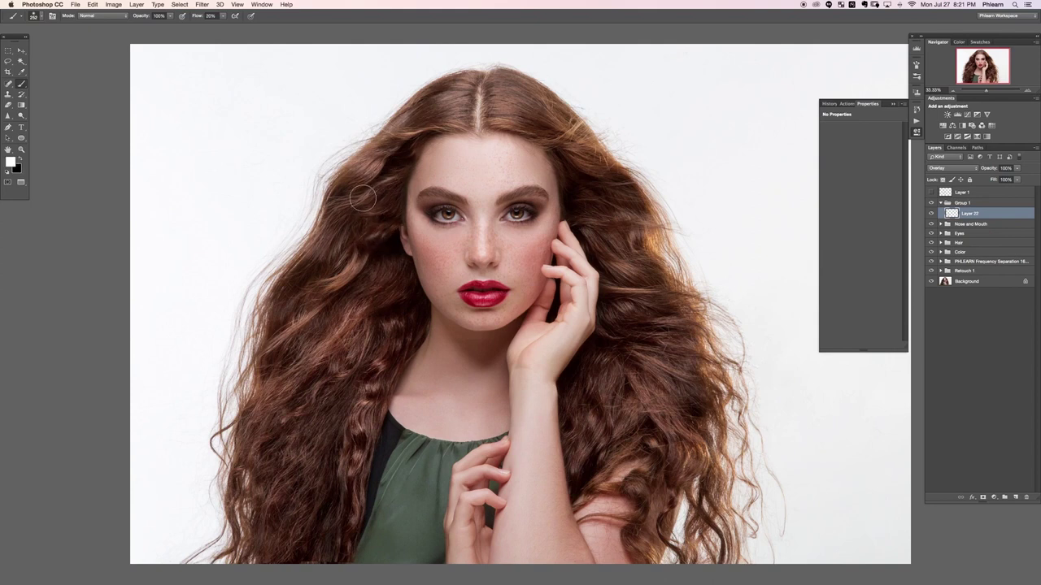
Step: Darken the shadows and brighten the highlights in the upper hair on the image's left, from the temple up to the hairline
key(x)
drag(331, 239, 321, 258)
key(x)
drag(363, 169, 342, 179)
key(x)
key(x)
key(x)
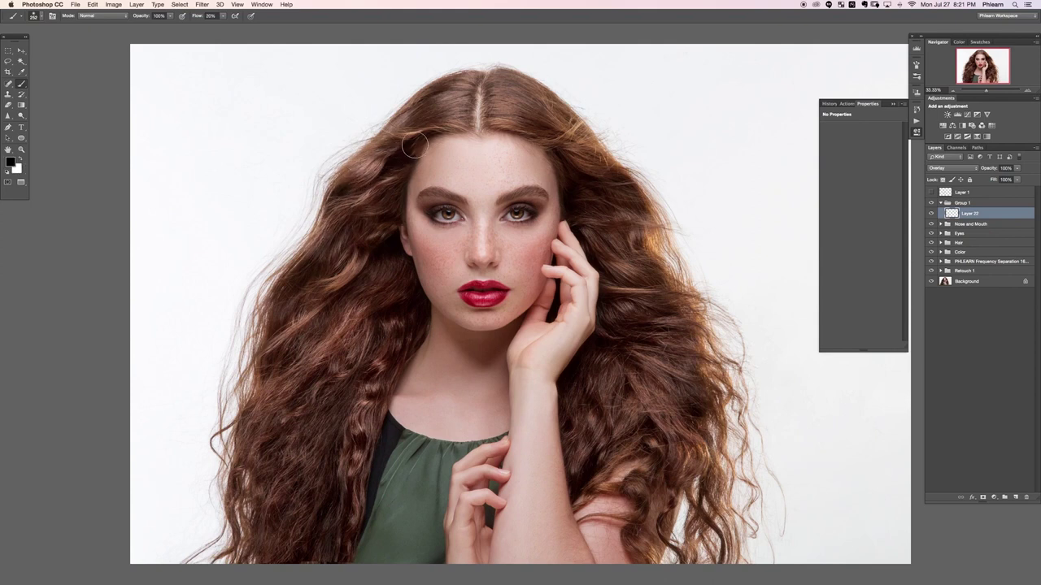
Step: Dodge and burn the hair at the crown on both sides of the parting with black and white
key(x)
key(x)
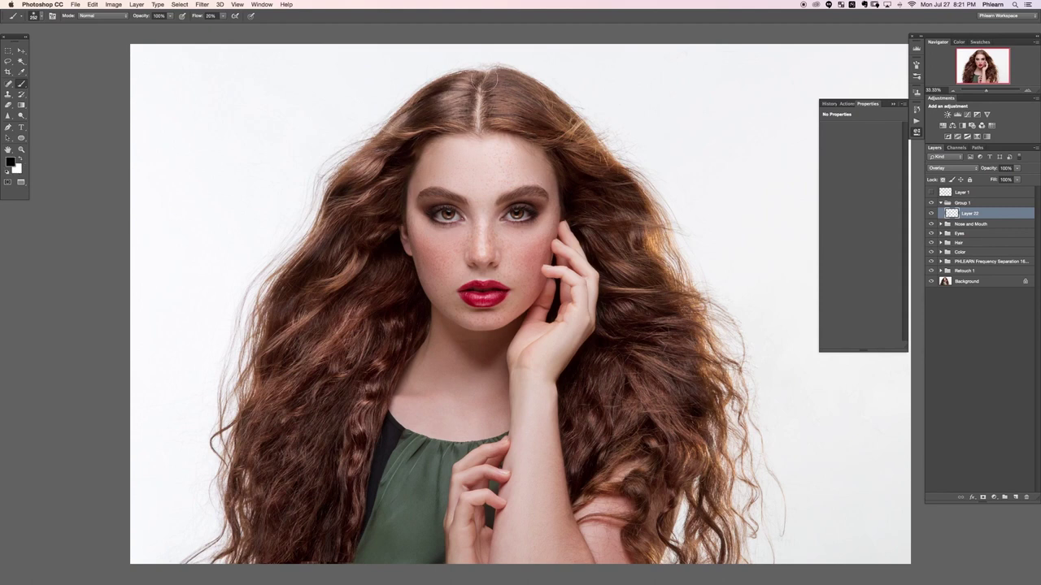
key(x)
key(x)
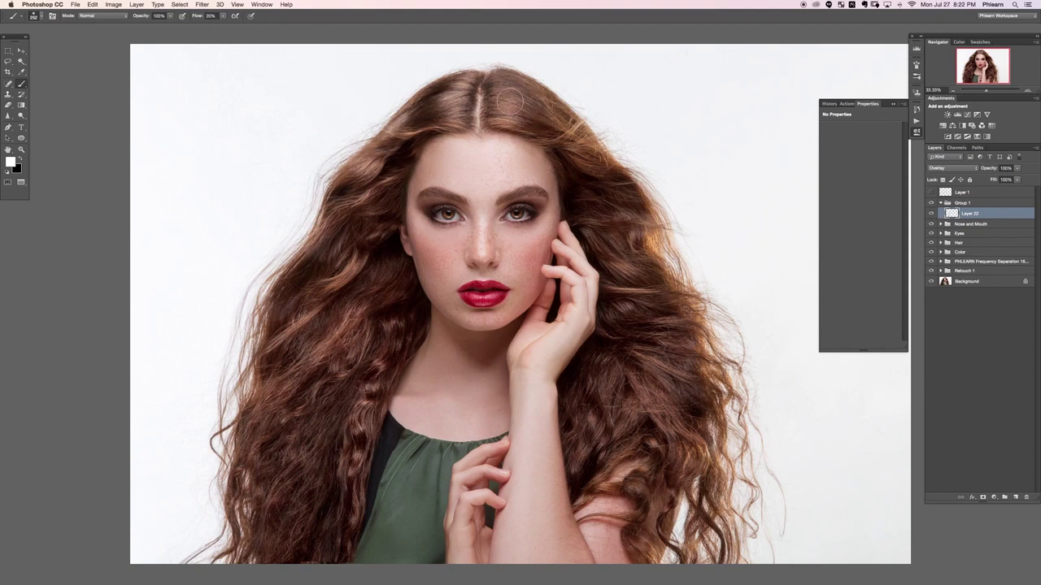
key(x)
key(x)
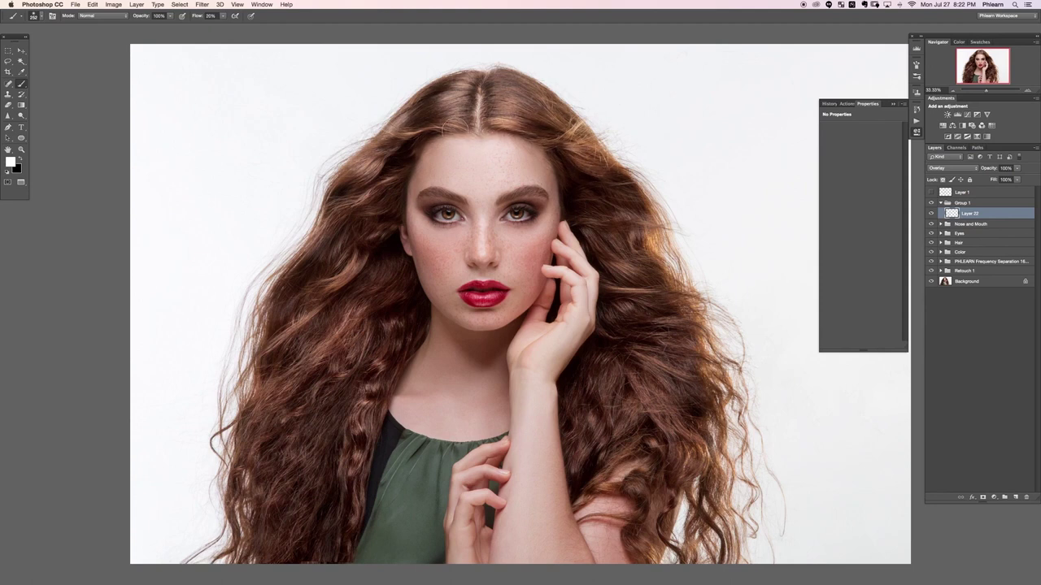
Step: Paint white highlights and black shadows into the upper hair on the image's right, down to beside the raised hand
key(x)
key(x)
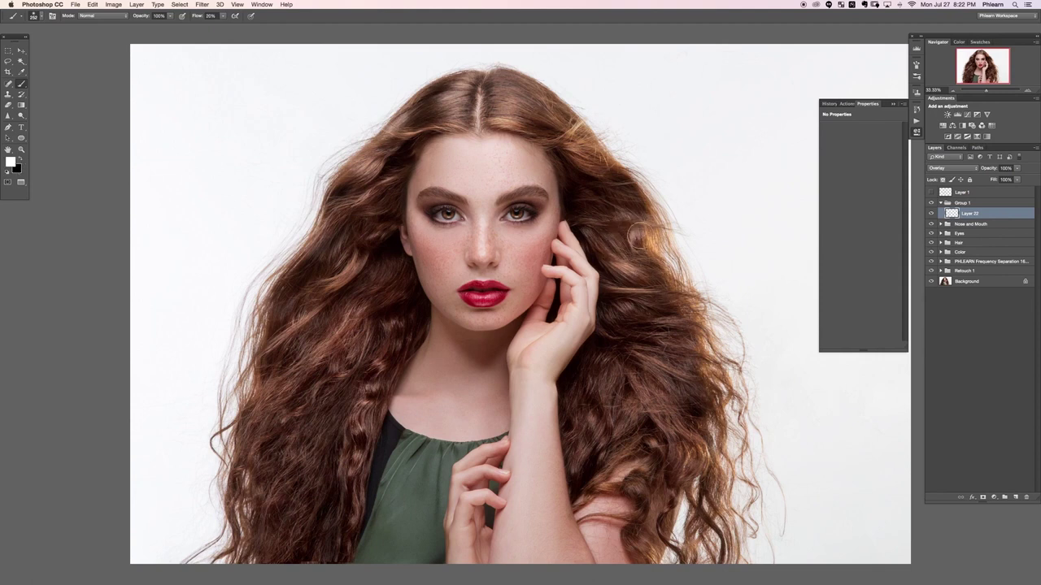
key(x)
key(x)
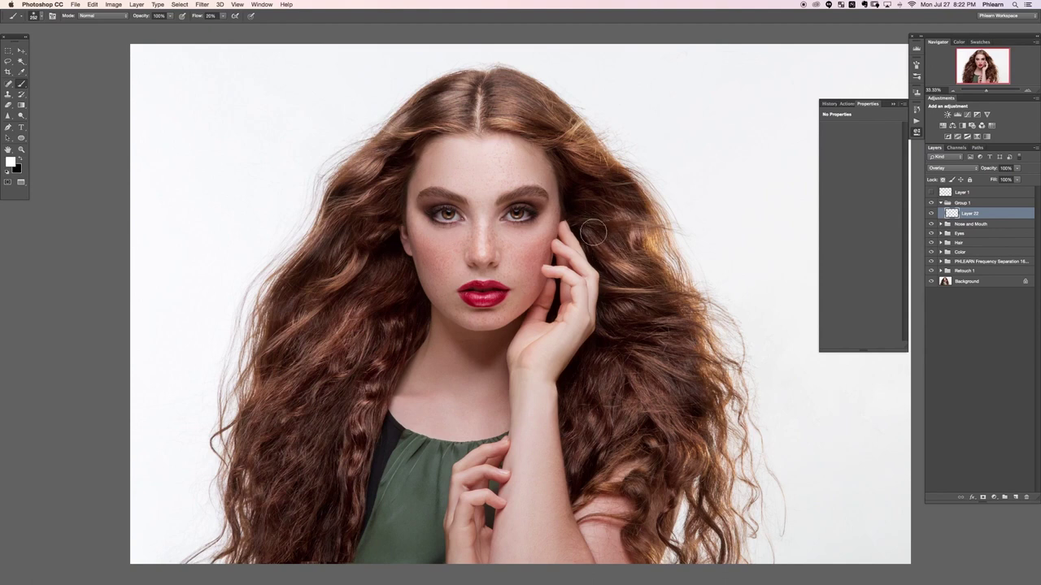
key(x)
key(x)
Step: Brighten the mid-length waves on the image's right with white strokes, darkening the gaps between them with black
drag(693, 328, 619, 317)
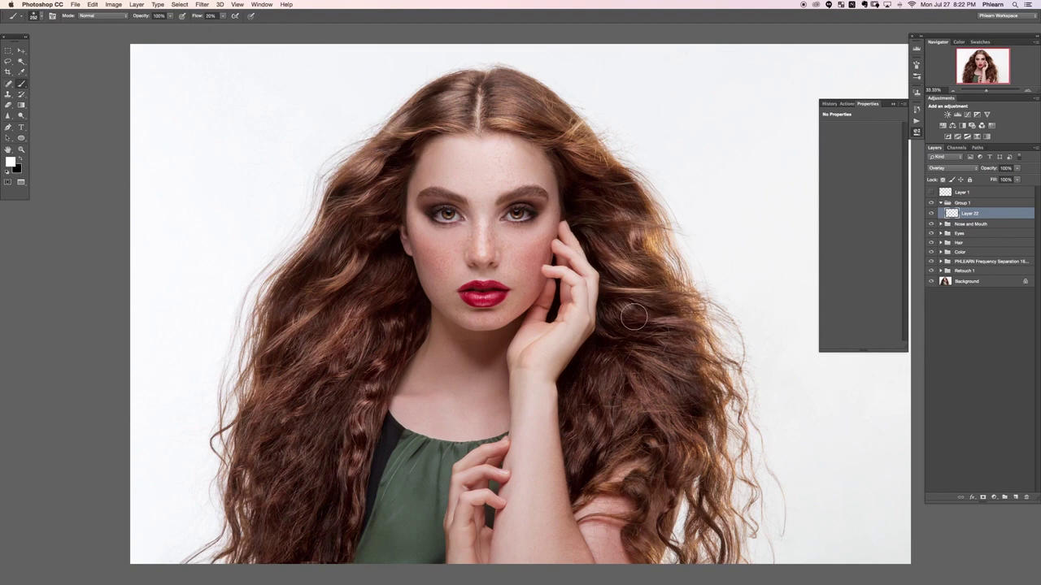
drag(697, 359, 712, 364)
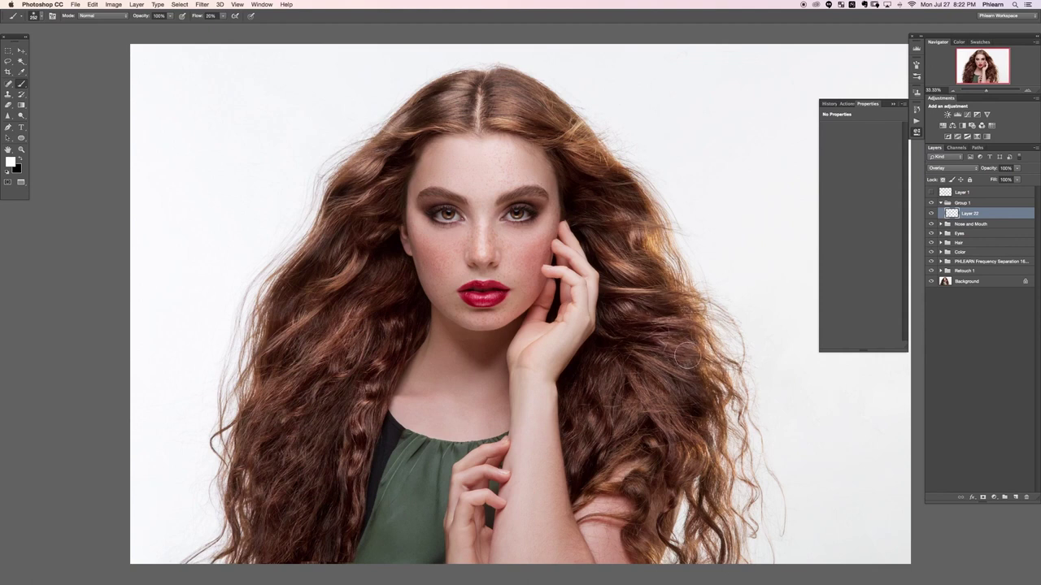
key(x)
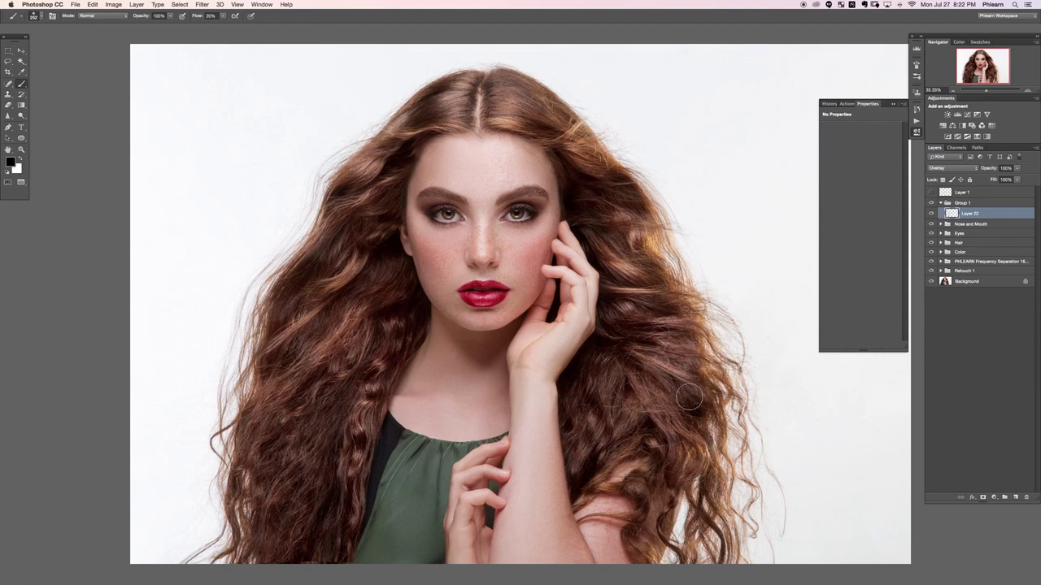
key(x)
mouse_move(665, 404)
mouse_down()
mouse_move(702, 476)
mouse_move(677, 474)
mouse_up()
key(x)
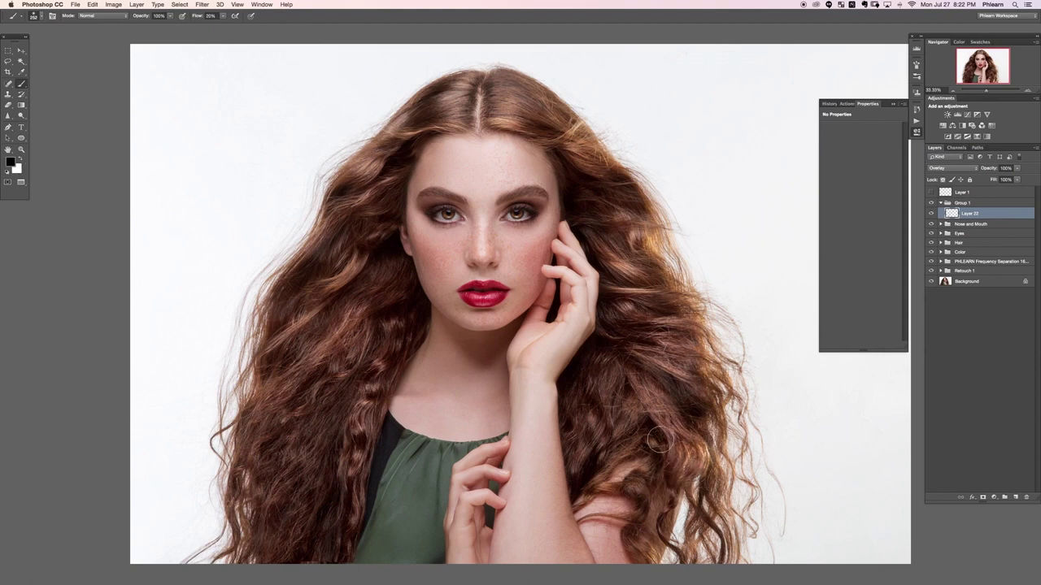
Step: Dodge and burn the lower curls around the shoulder and arm on the image's right with black and white
key(x)
key(x)
key(x)
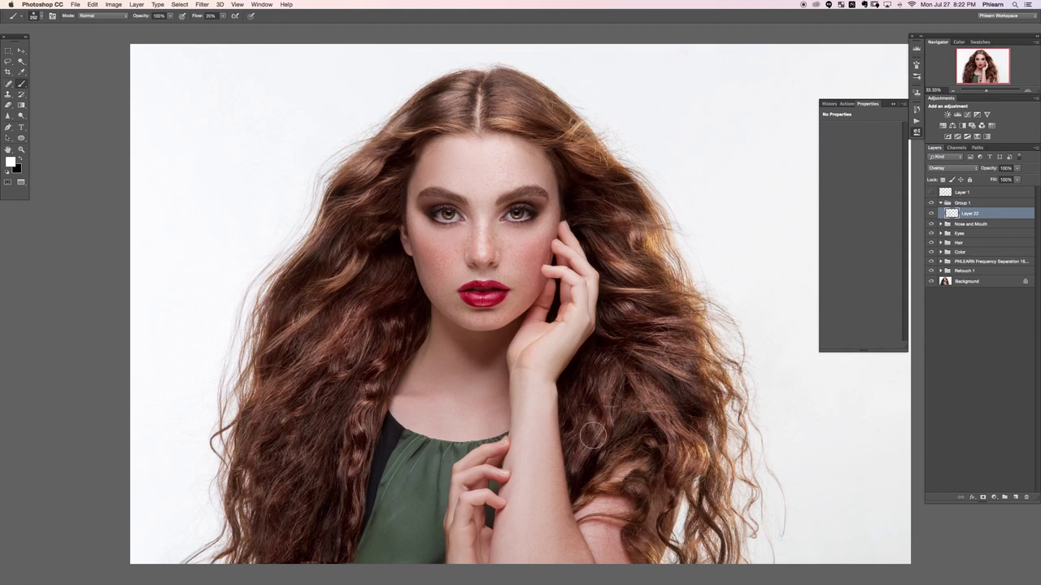
key(x)
key(x)
key(x)
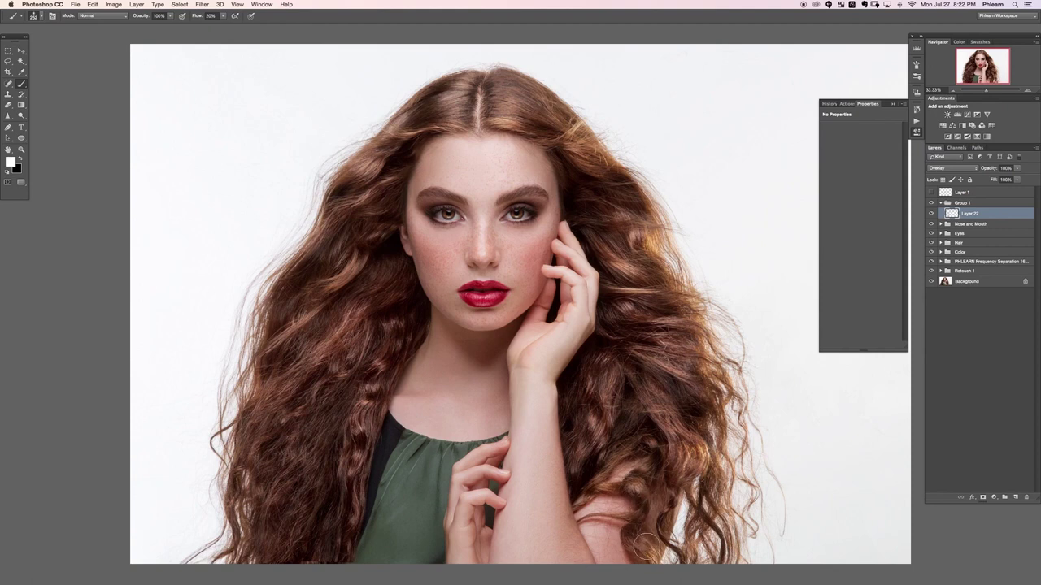
key(x)
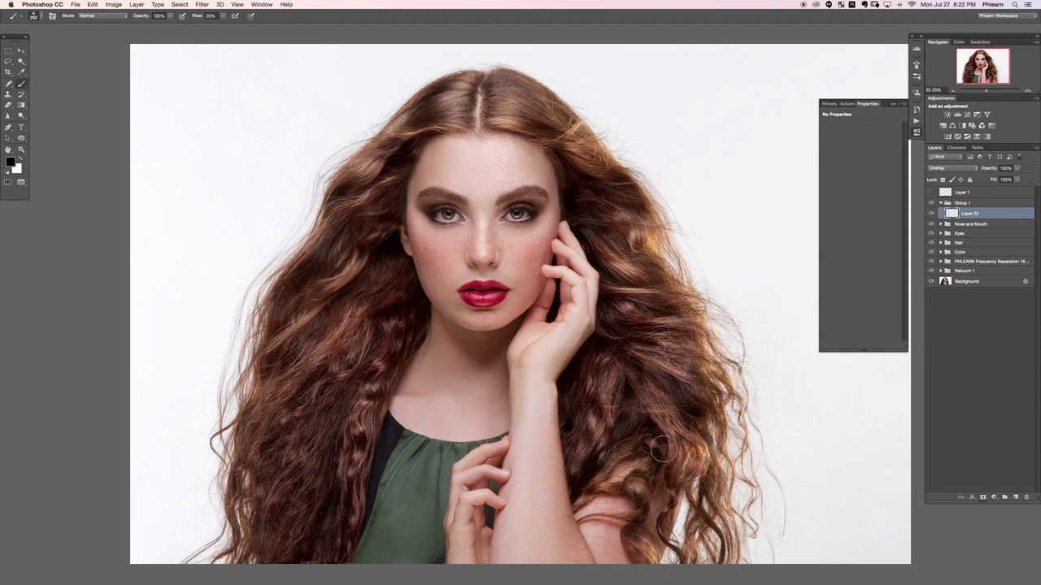
Step: Enlarge the brush and paint broad highlights and shadows over the middle and lower hair on the image's left
right_click(348, 406)
click(293, 348)
drag(311, 421, 329, 421)
key(x)
key(x)
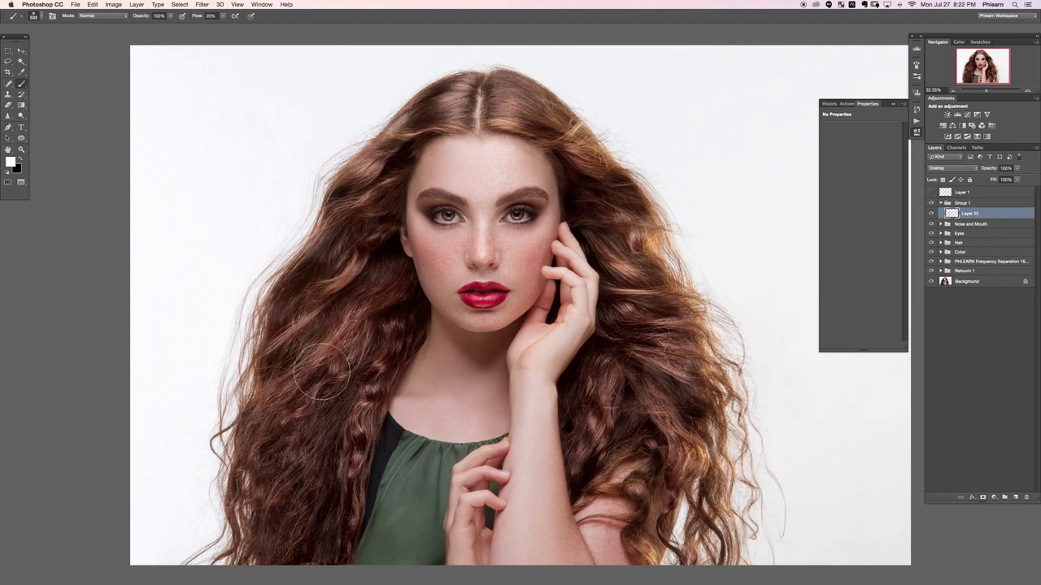
key(x)
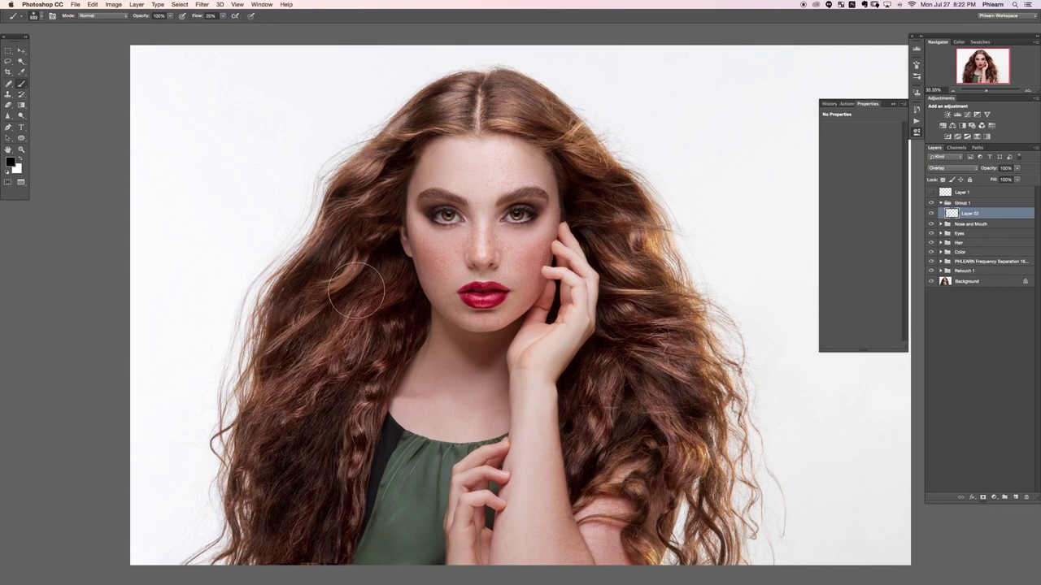
key(x)
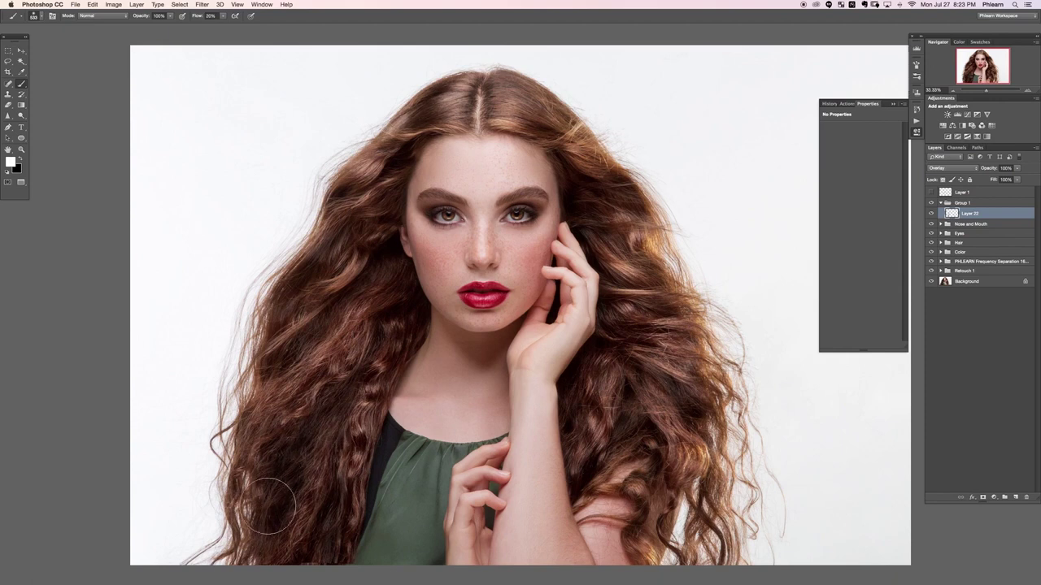
mouse_move(306, 486)
mouse_down()
mouse_move(261, 482)
mouse_move(261, 495)
mouse_up()
Step: Alternate white highlights and black shadows over the mid-length waves beside the cheek on the image's left
key(x)
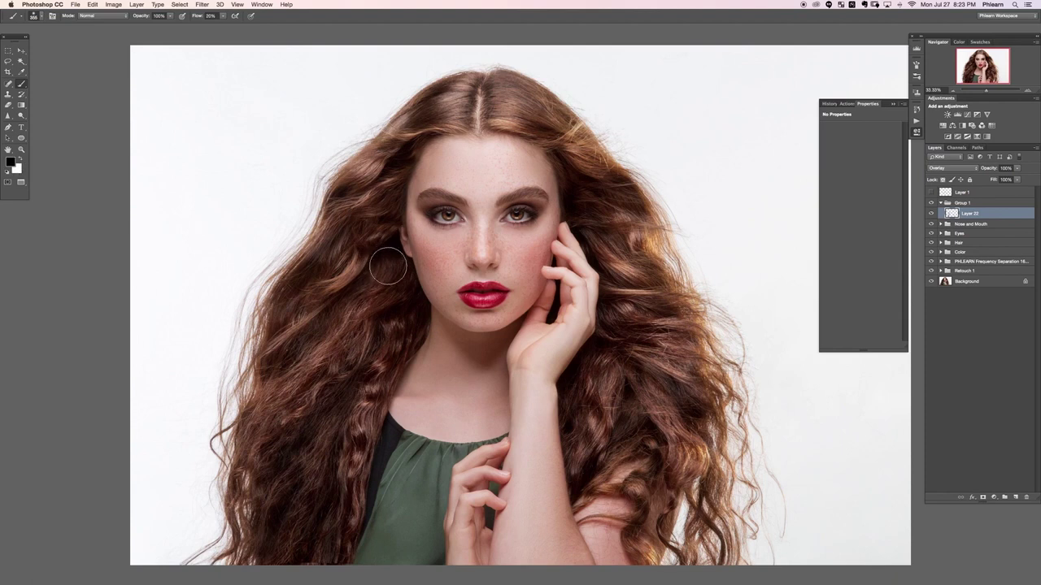
key(x)
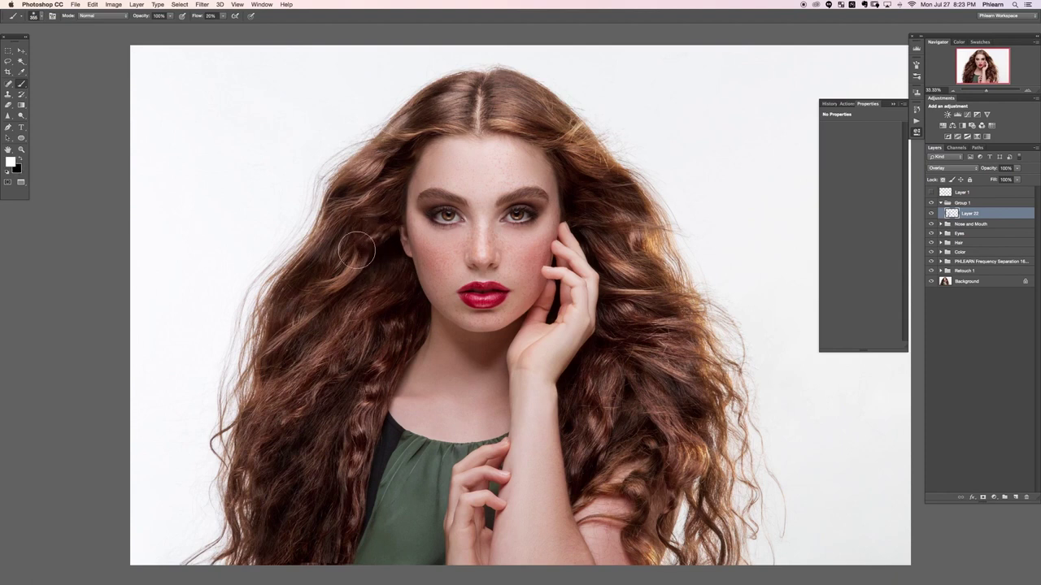
key(x)
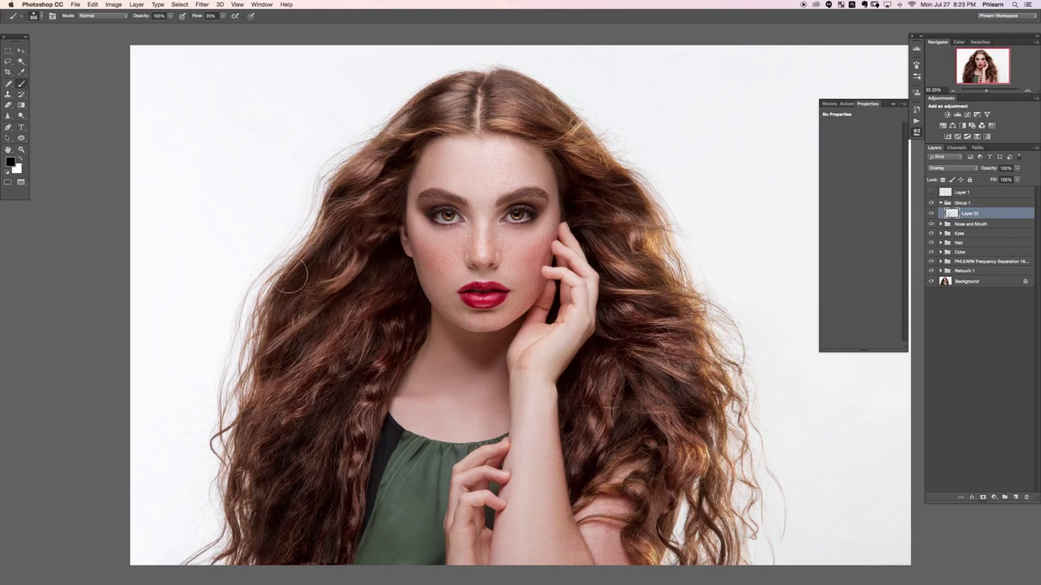
key(x)
key(x)
drag(313, 260, 289, 307)
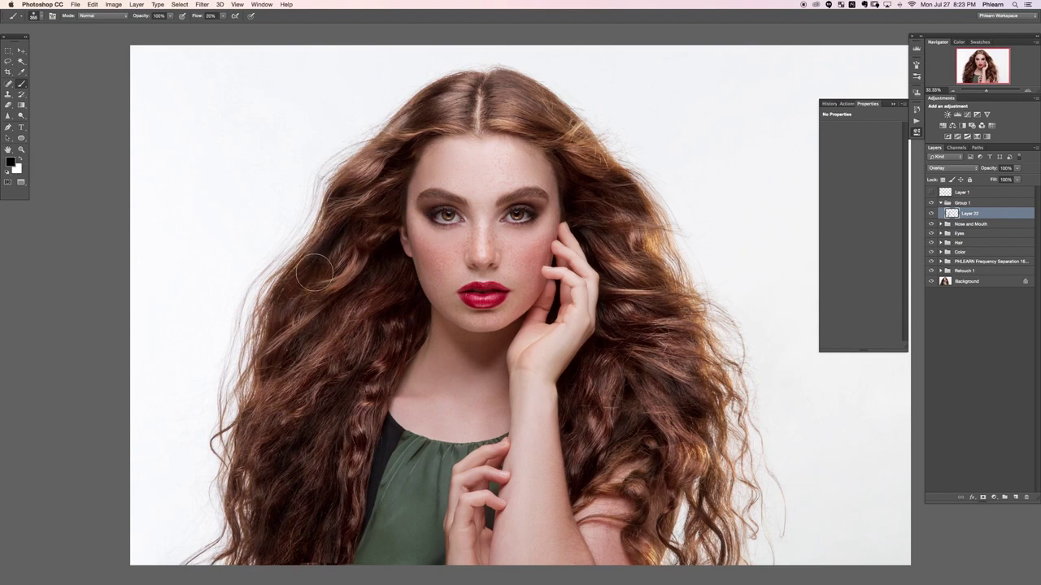
Step: Dodge and burn the hair along the hairline and crown on the image's left with white and black
key(x)
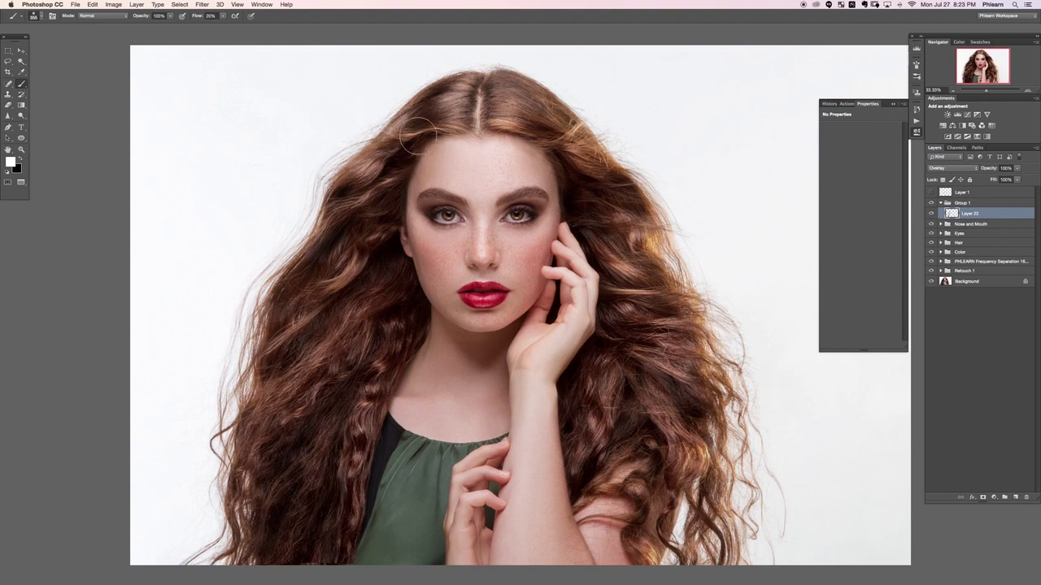
key(x)
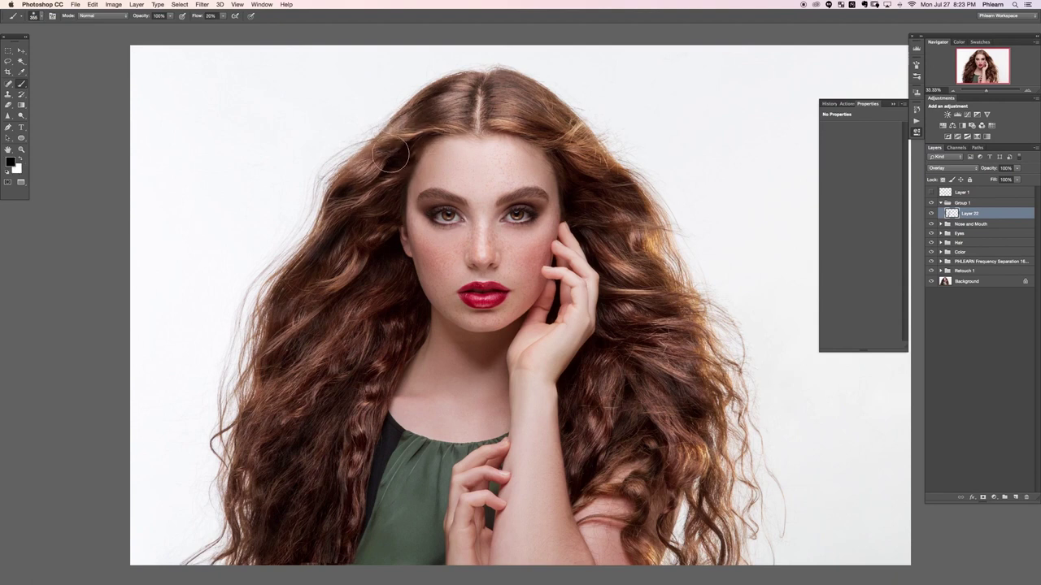
drag(444, 147, 424, 154)
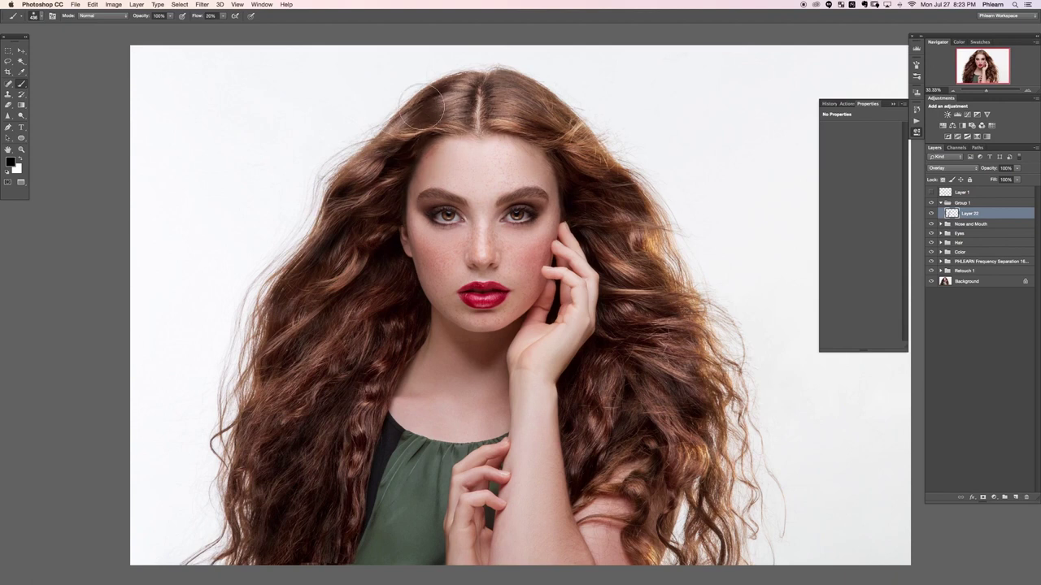
Step: Paint white highlights and black shadows into the hair beside the raised hand on the image's right
key(x)
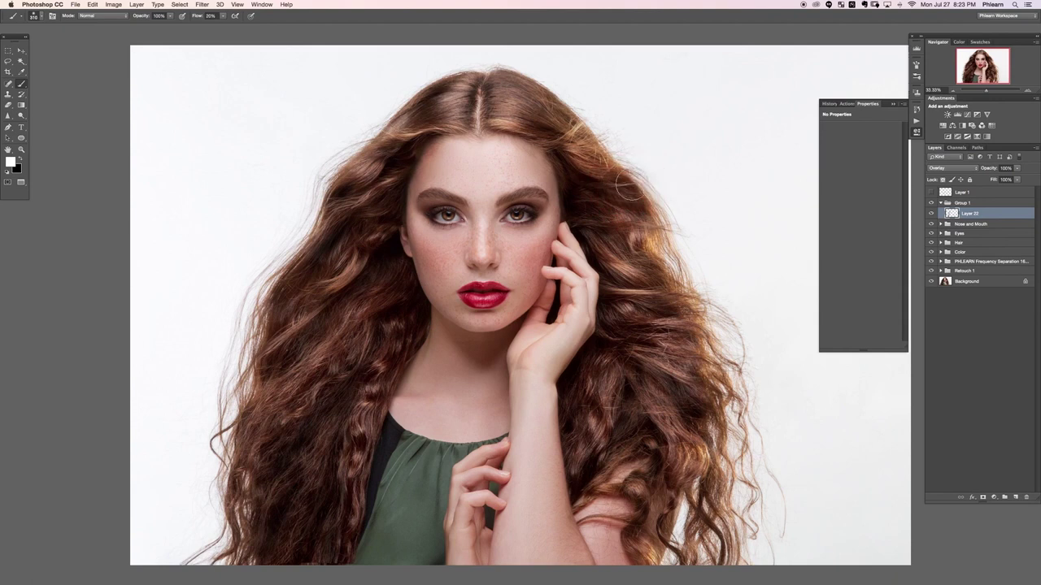
key(x)
key(x)
key(x)
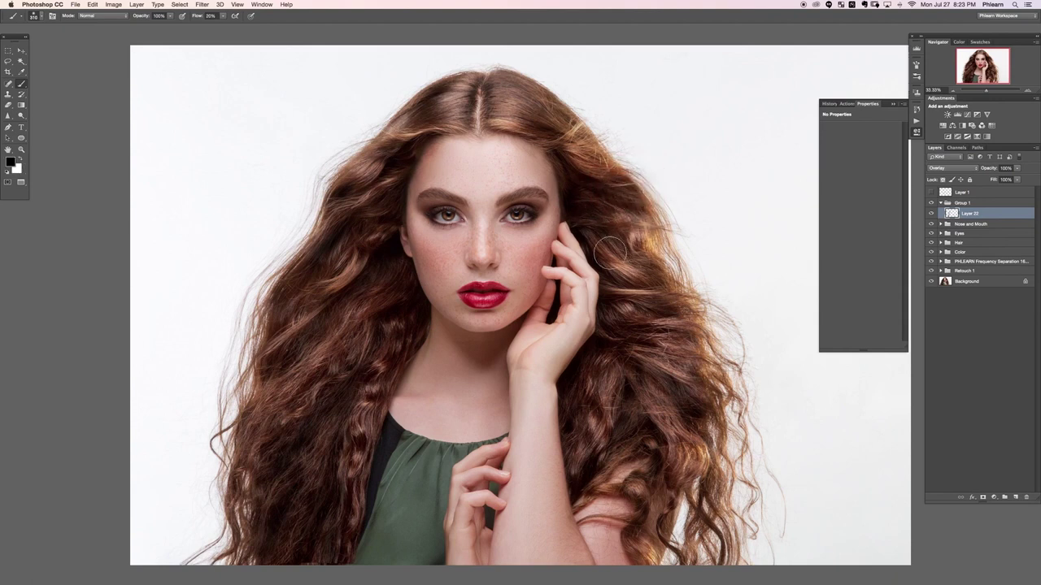
key(x)
key(super+minus)
key(super+minus)
mouse_move(577, 295)
mouse_down()
mouse_move(537, 253)
mouse_move(548, 262)
mouse_up()
Step: Brighten wave crests and darken the gaps between them in the middle hair on the image's right
key(x)
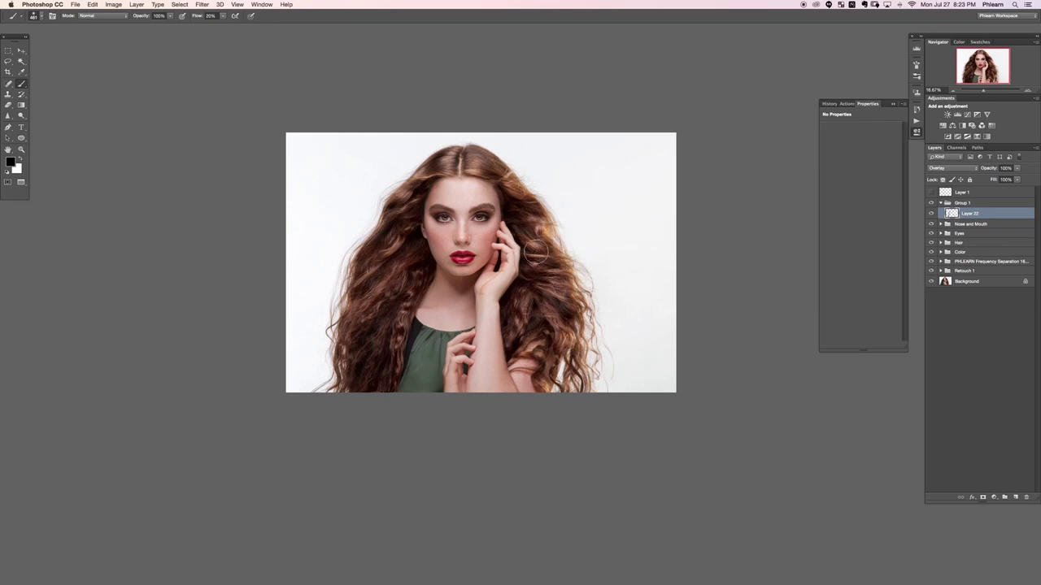
key(x)
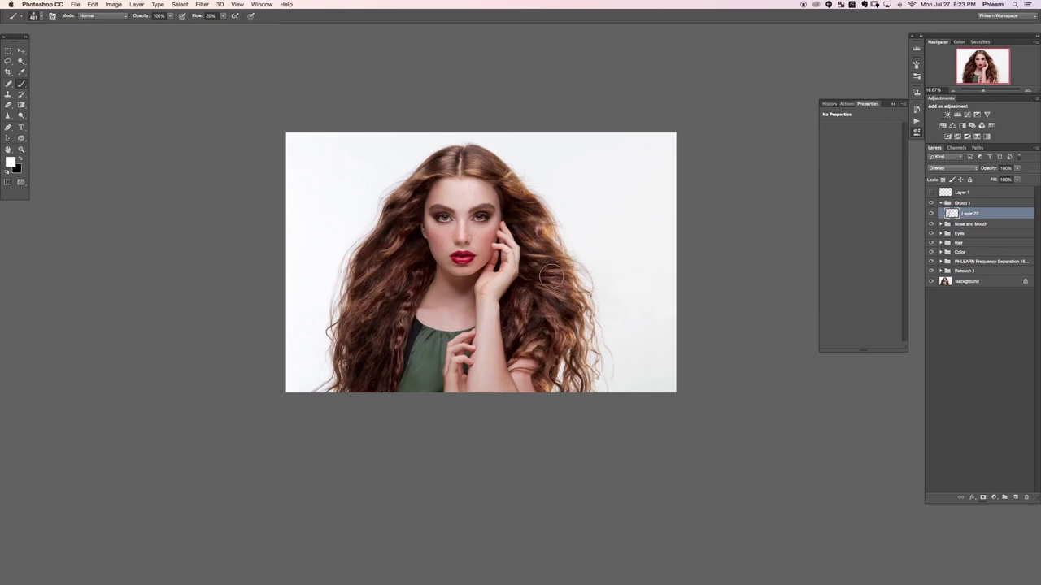
key(x)
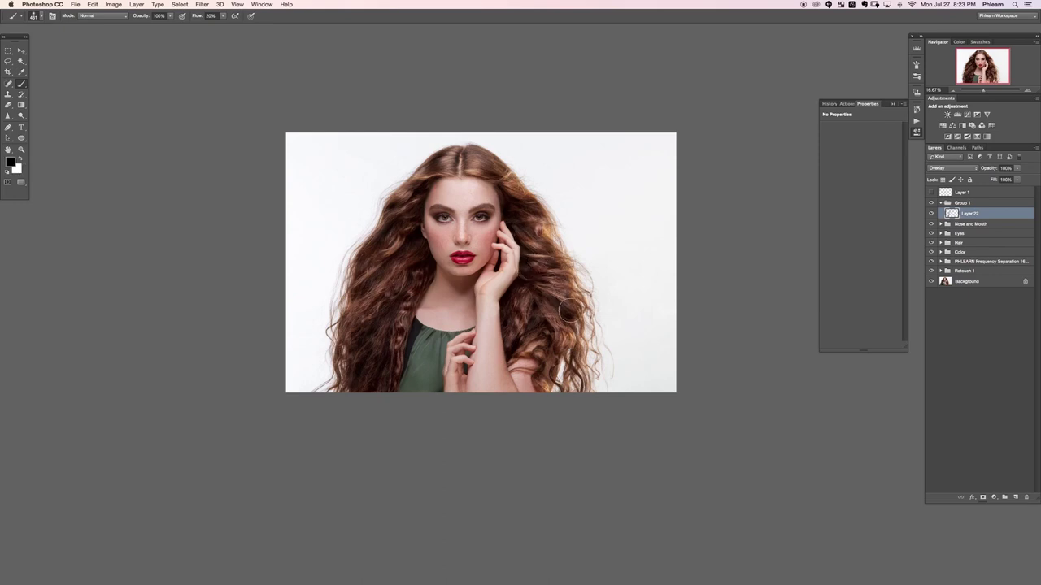
key(x)
key(x)
drag(545, 292, 553, 292)
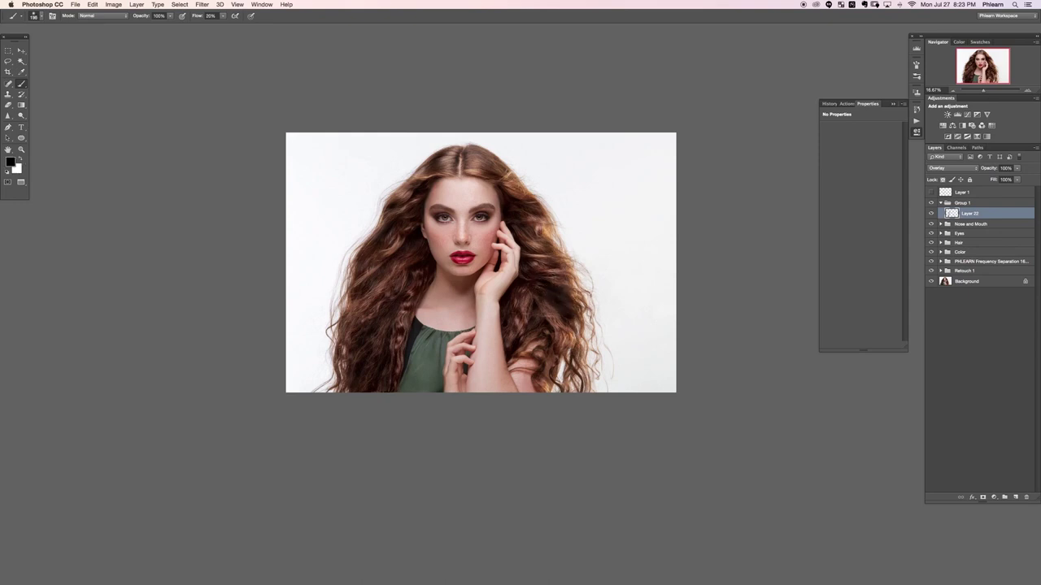
Step: Deepen the shadows between the hand and outer curls on the image's right, alternating with white highlights
key(x)
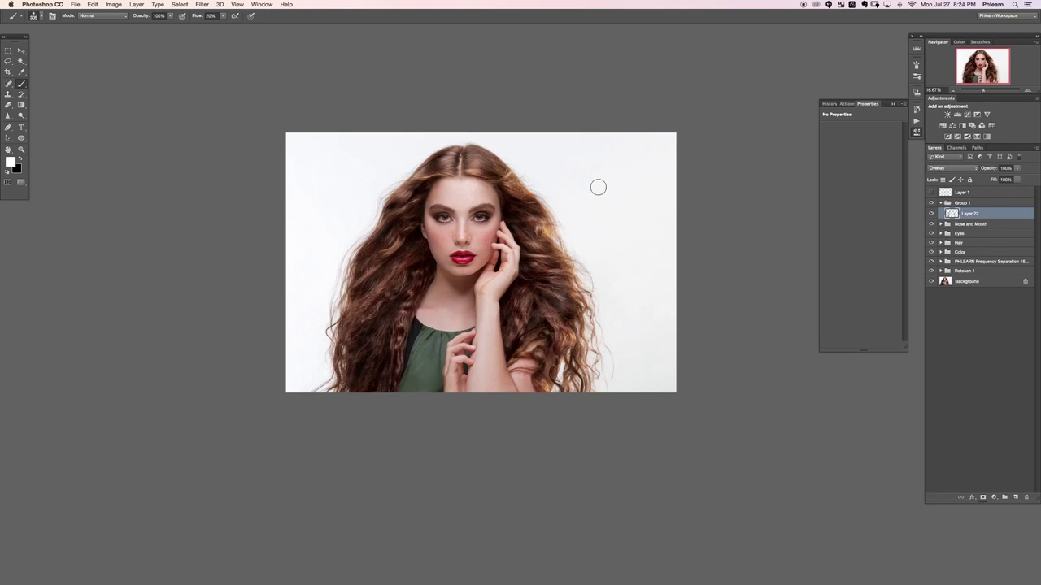
key(x)
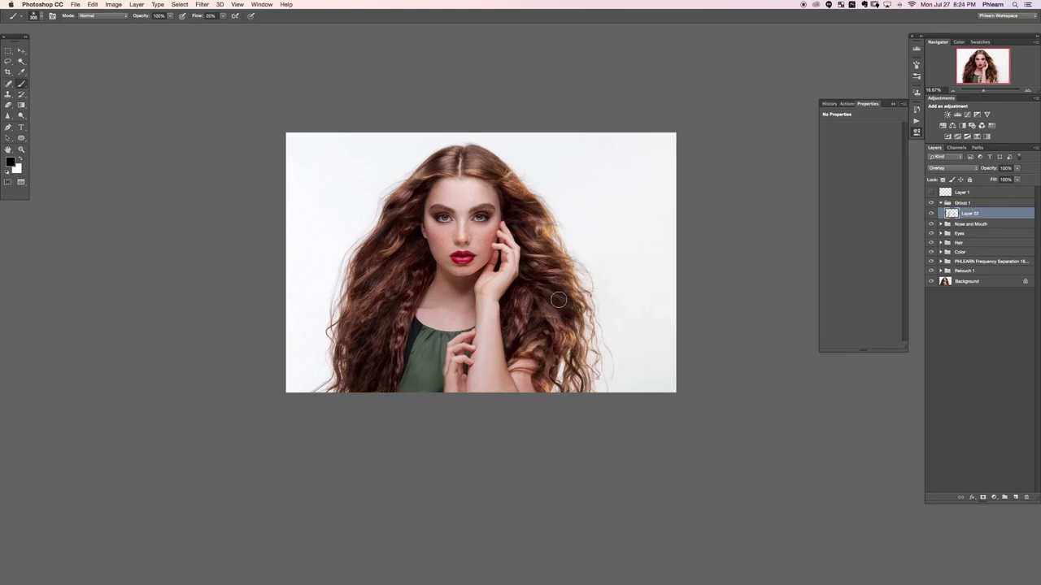
key(x)
key(x)
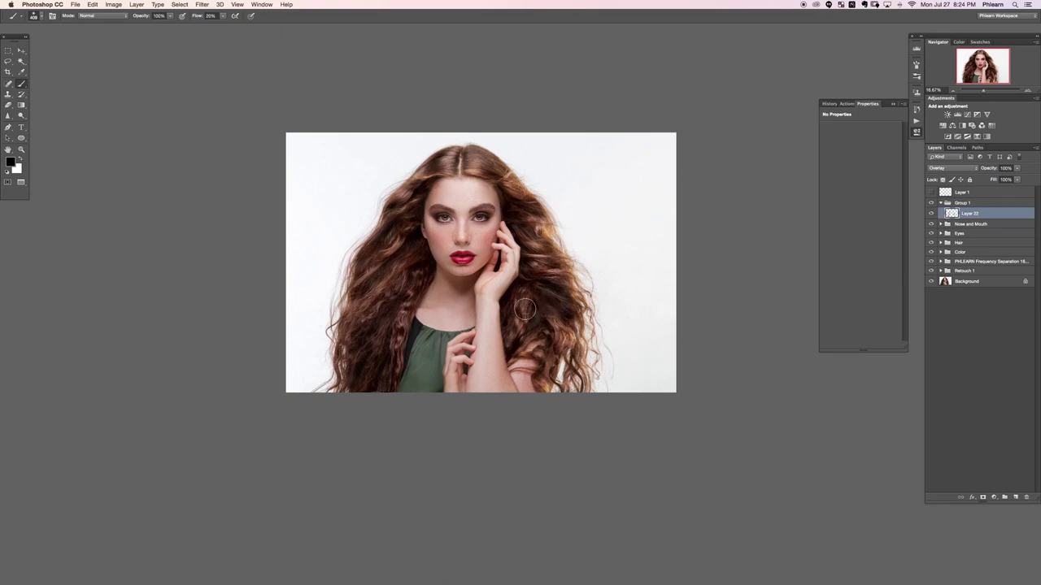
key(x)
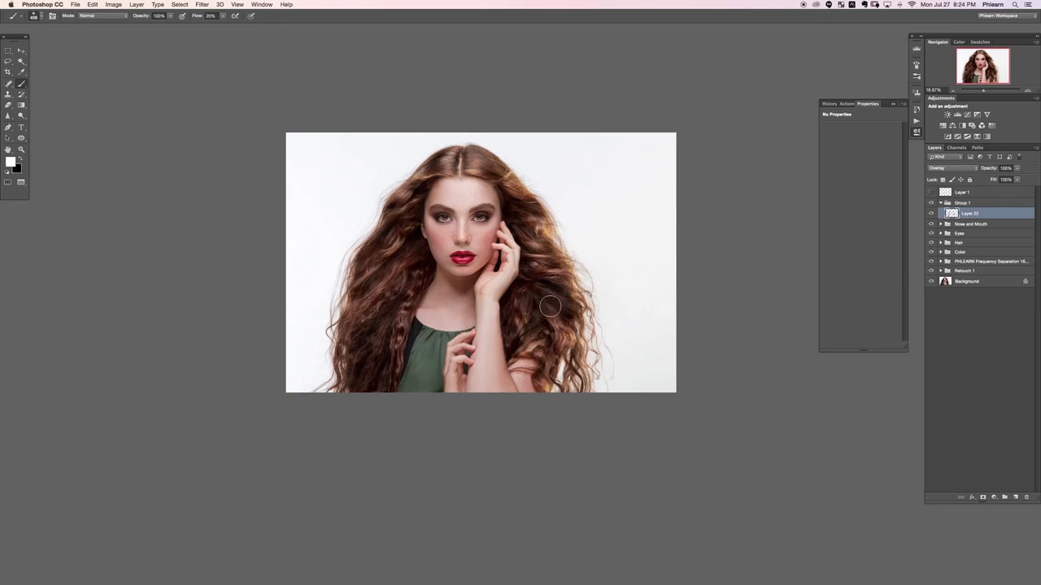
drag(578, 308, 561, 302)
Step: Refine individual strands with a smaller brush, alternating black and white over the waves, including the hair on the image's left
key(x)
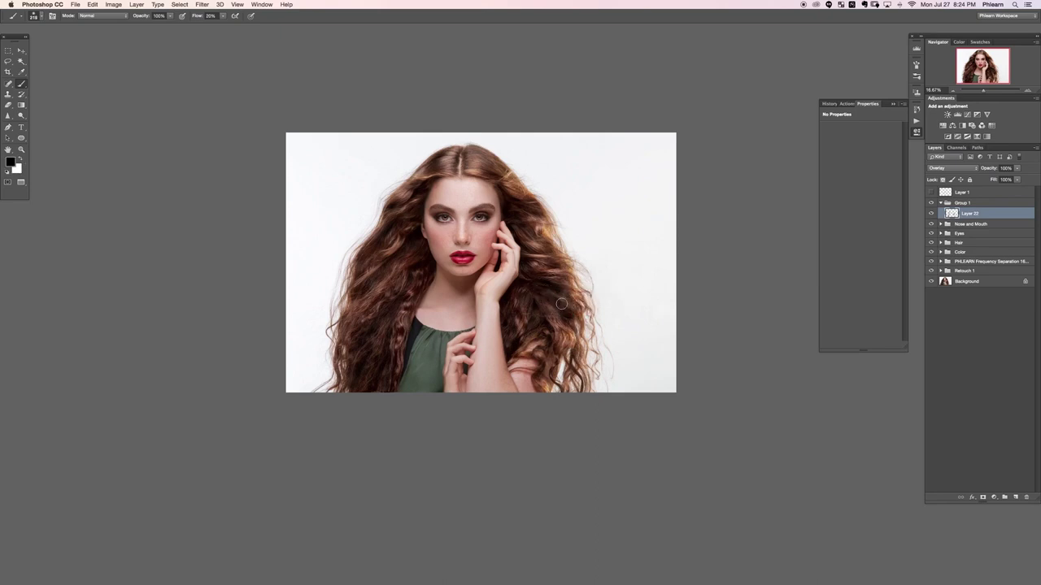
key(x)
key(x)
key(x)
key(x)
key(x)
key(x)
key(x)
key(x)
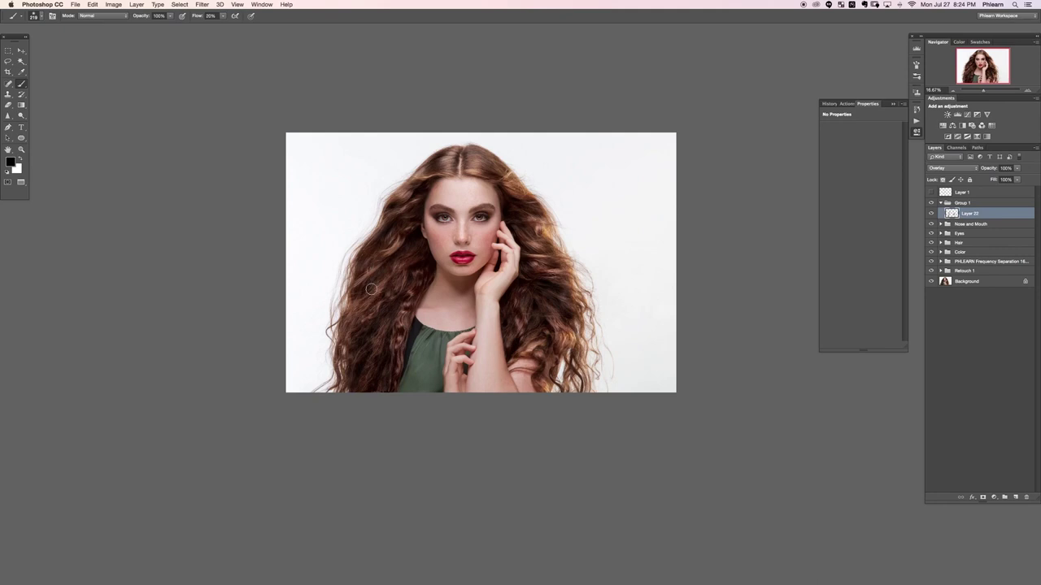
key(x)
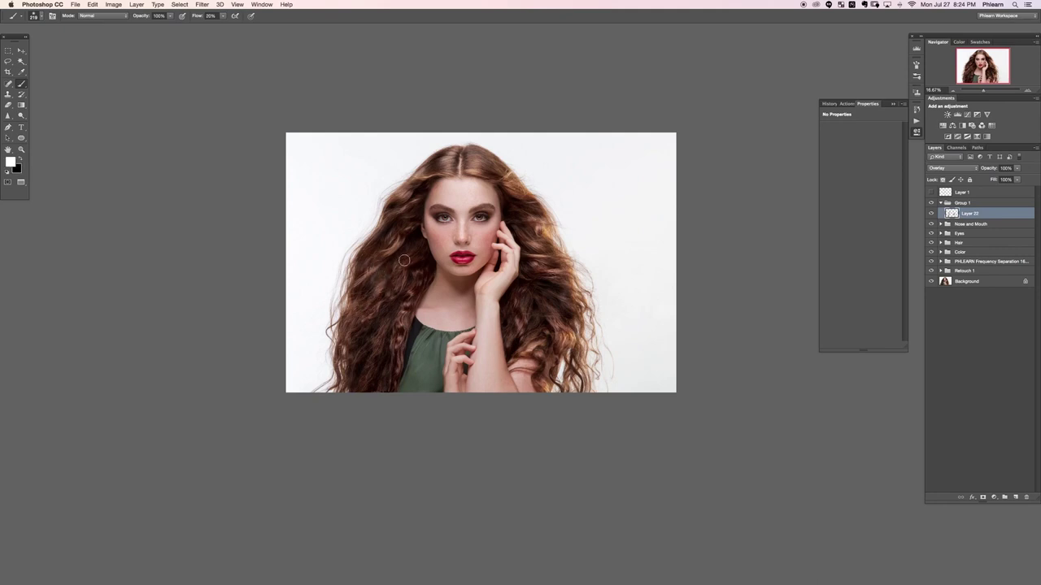
key(x)
Step: Compare the hair before and after by toggling the visibility of the dodge-and-burn layer
click(932, 214)
click(932, 214)
click(931, 215)
click(928, 217)
click(928, 217)
click(927, 217)
click(927, 217)
click(928, 217)
click(928, 217)
click(928, 217)
click(928, 217)
click(927, 217)
click(928, 217)
Step: Add a new layer above the hair dodge-and-burn layer in Group 1 and adjust the brush over the green top
key(ctrl+shift+alt+n)
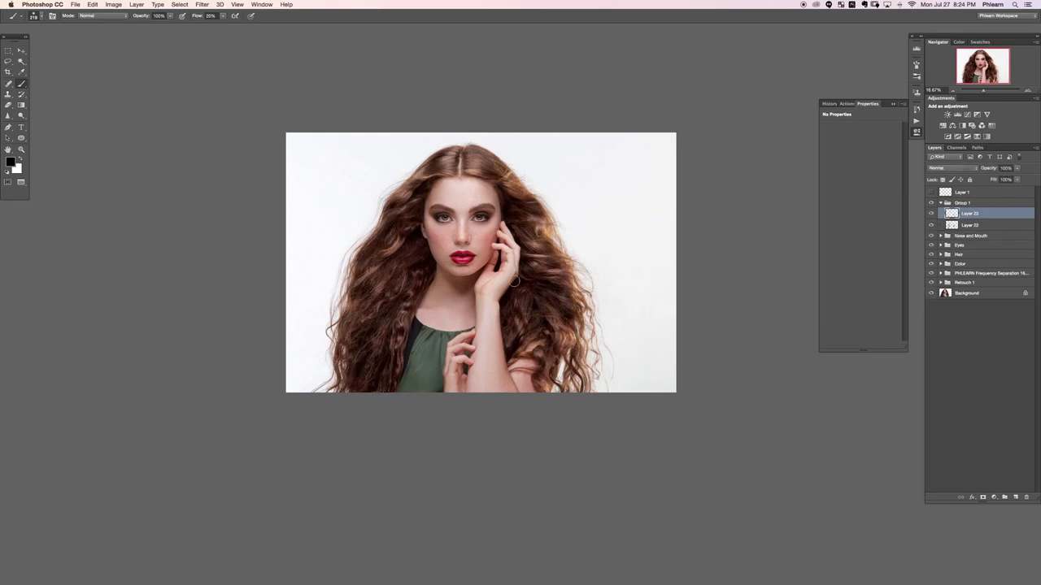
drag(436, 365, 440, 361)
right_click(415, 393)
click(430, 398)
right_click(186, 253)
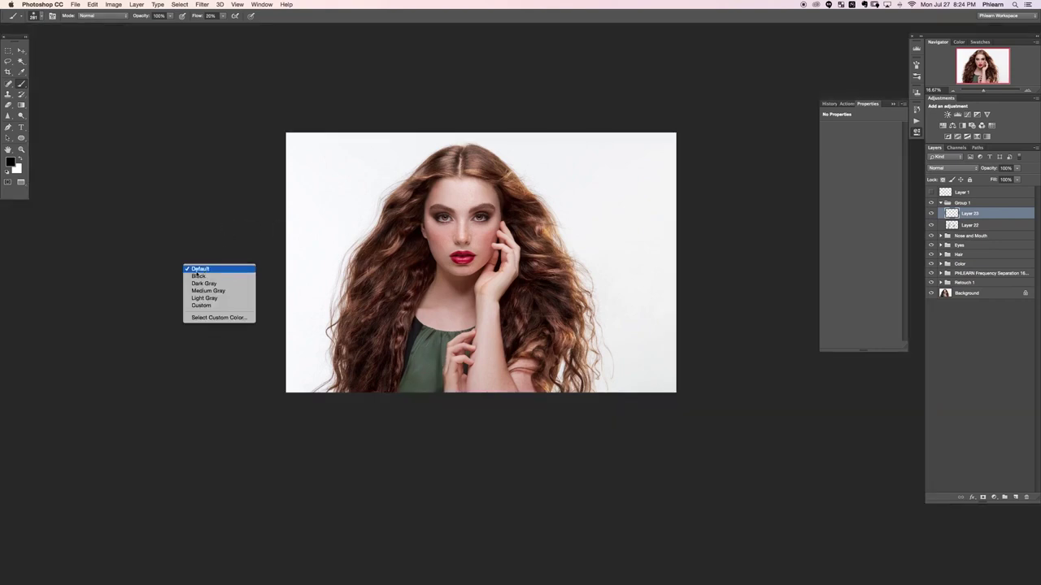
click(209, 290)
Step: Paint soft black shadows and white highlights onto the green top with a large brush
drag(436, 335, 449, 334)
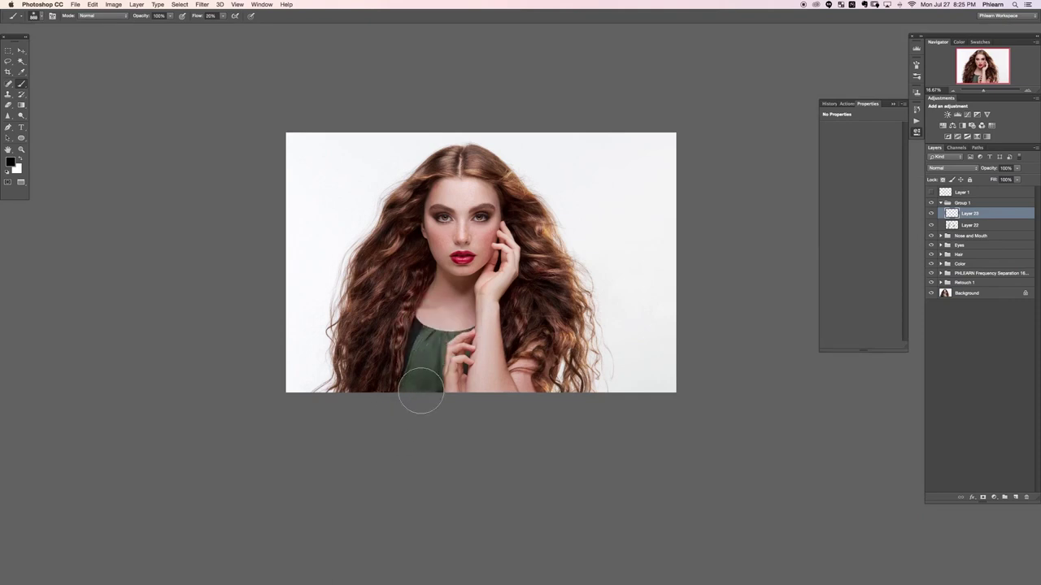
key(x)
drag(423, 343, 420, 343)
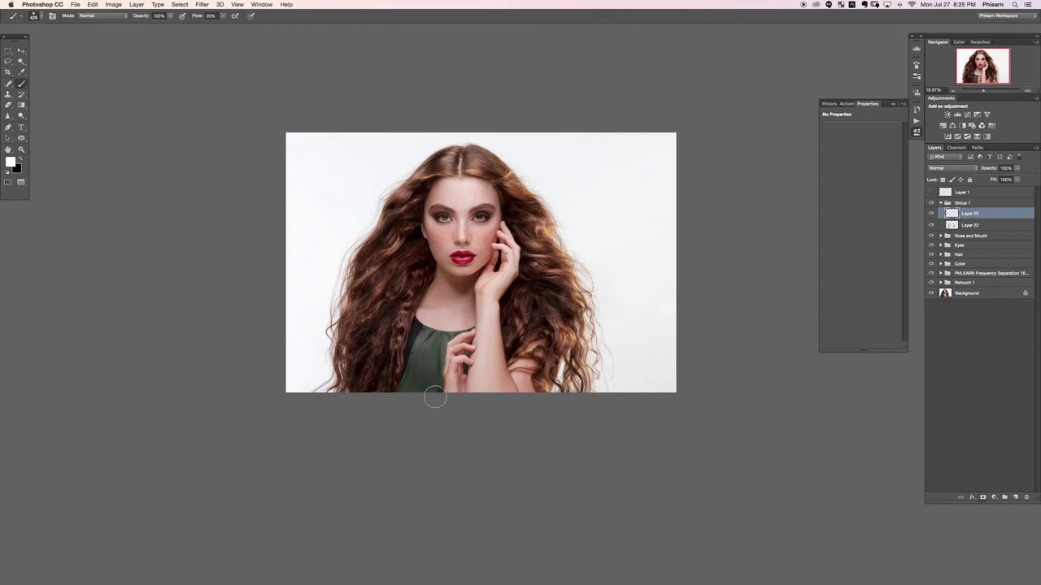
key(x)
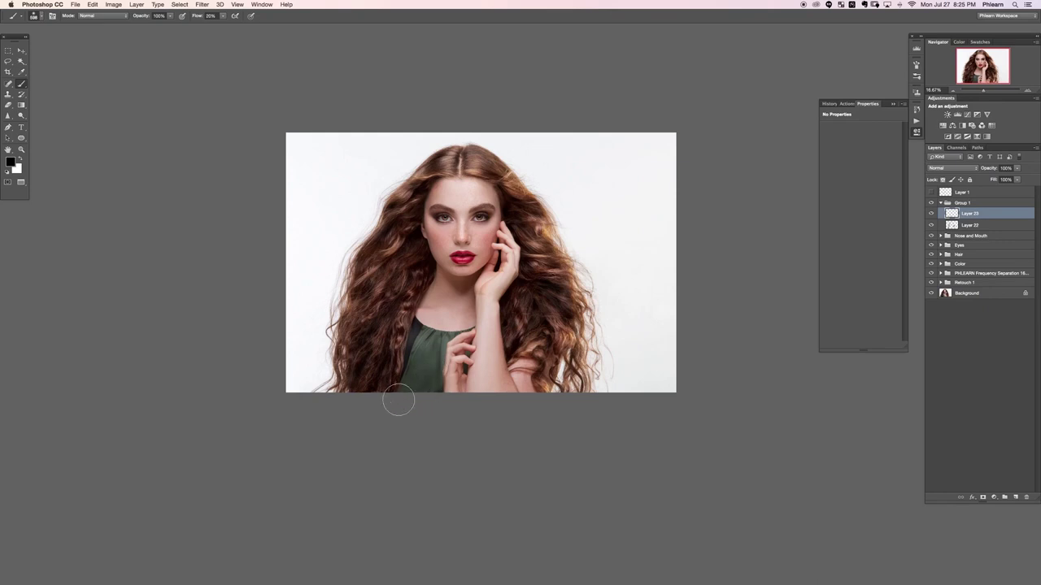
drag(416, 388, 441, 389)
Step: Compare the green top with and without its new shading layer
click(931, 213)
click(929, 214)
click(925, 215)
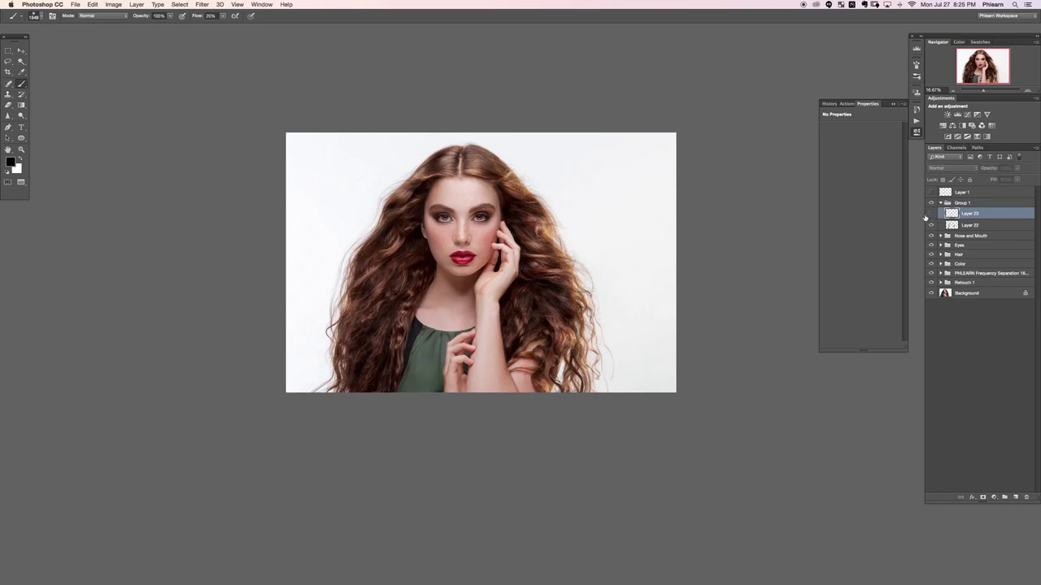
click(930, 214)
Step: Undo the last edit, set the brush flow to 10%, and softly brighten the green top with white
key(x)
key(super+z)
key(shift+1)
mouse_move(409, 349)
mouse_down()
mouse_move(401, 344)
mouse_move(420, 347)
mouse_move(415, 374)
mouse_up()
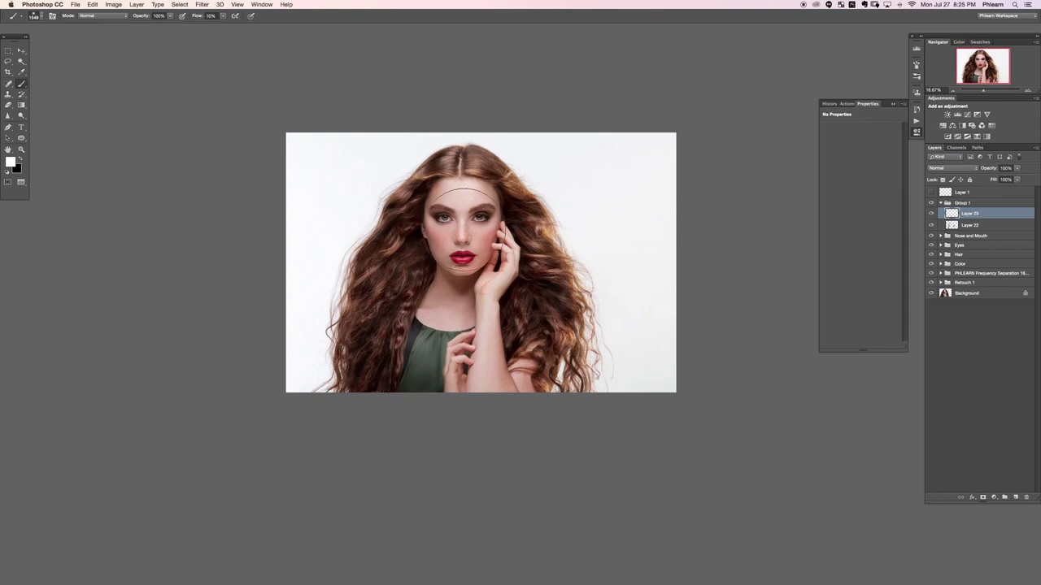
Step: Set the green top's shading layer to Overlay and paint more white highlights and black shadows on the fabric
click(947, 168)
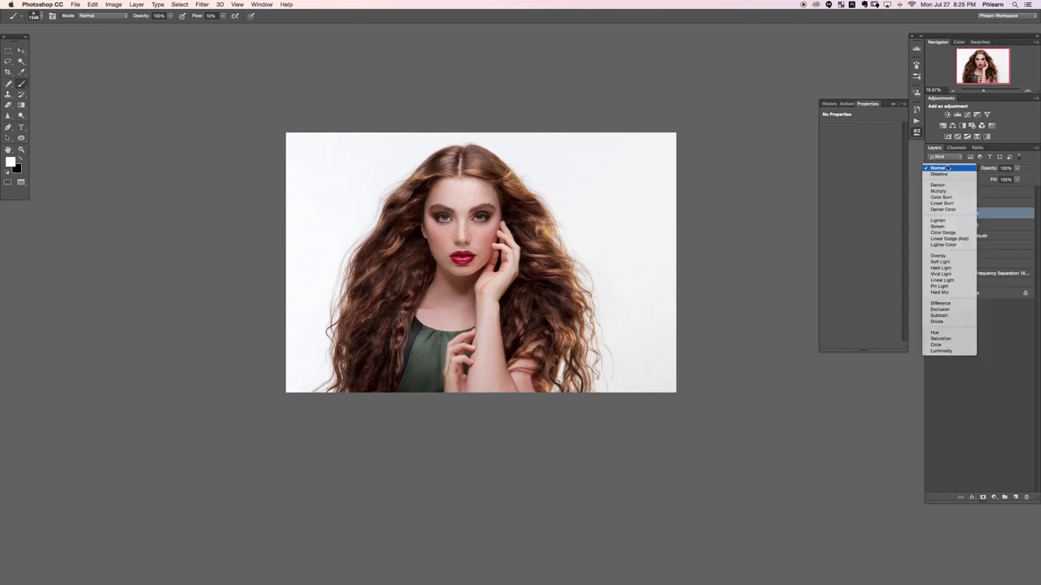
click(948, 257)
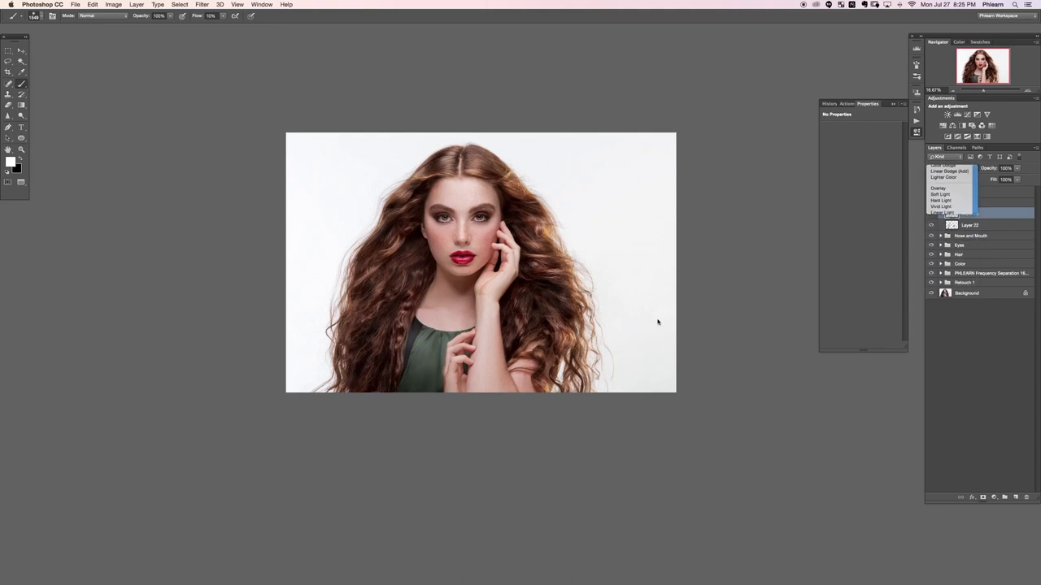
drag(437, 351, 424, 350)
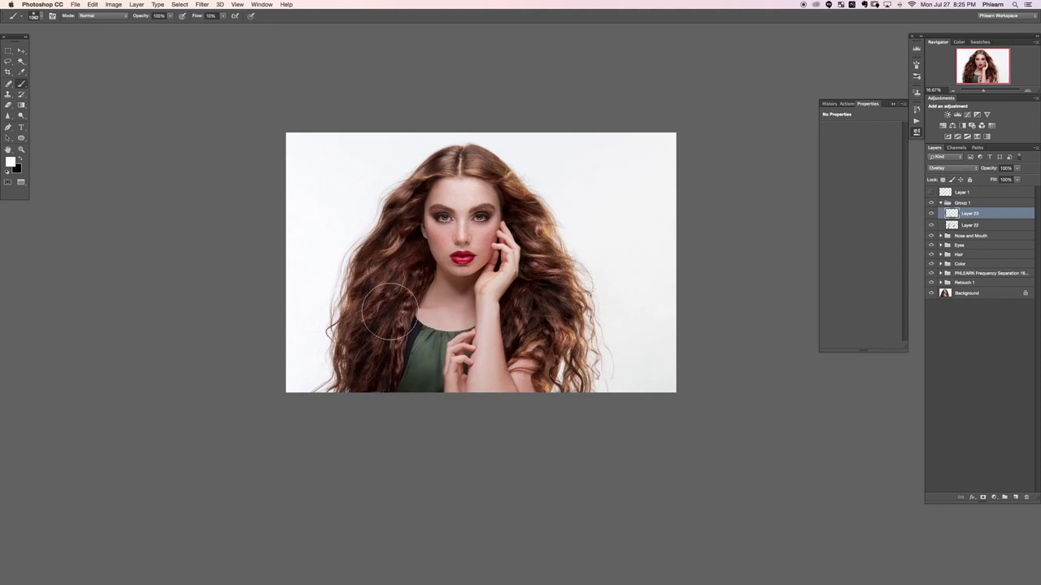
key(x)
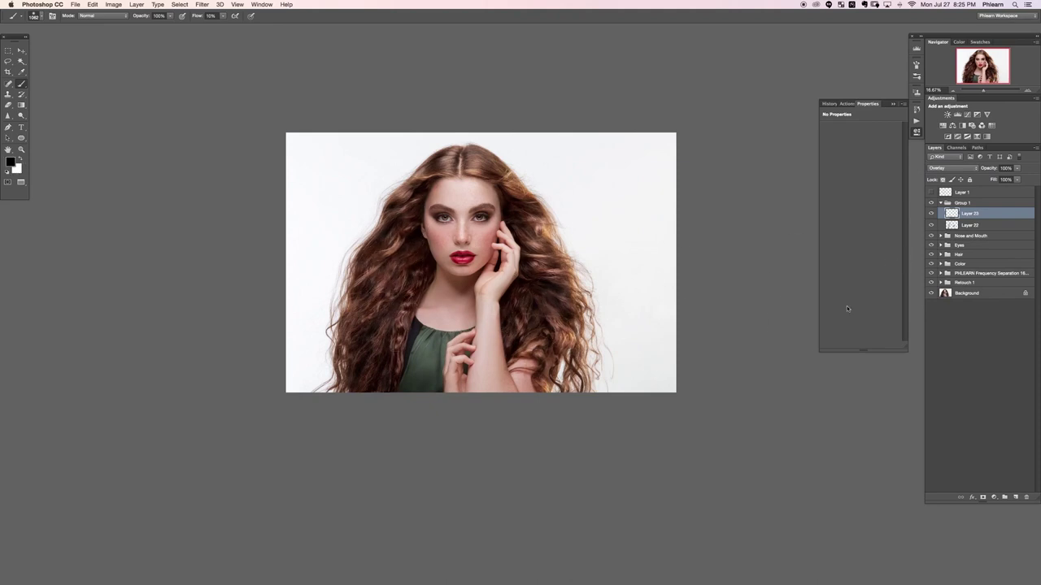
key(x)
key(x)
Step: Check the green top with its shading layer hidden and shown, and lower that layer's opacity
click(933, 216)
click(931, 215)
click(931, 215)
click(931, 215)
click(984, 170)
drag(980, 171, 969, 190)
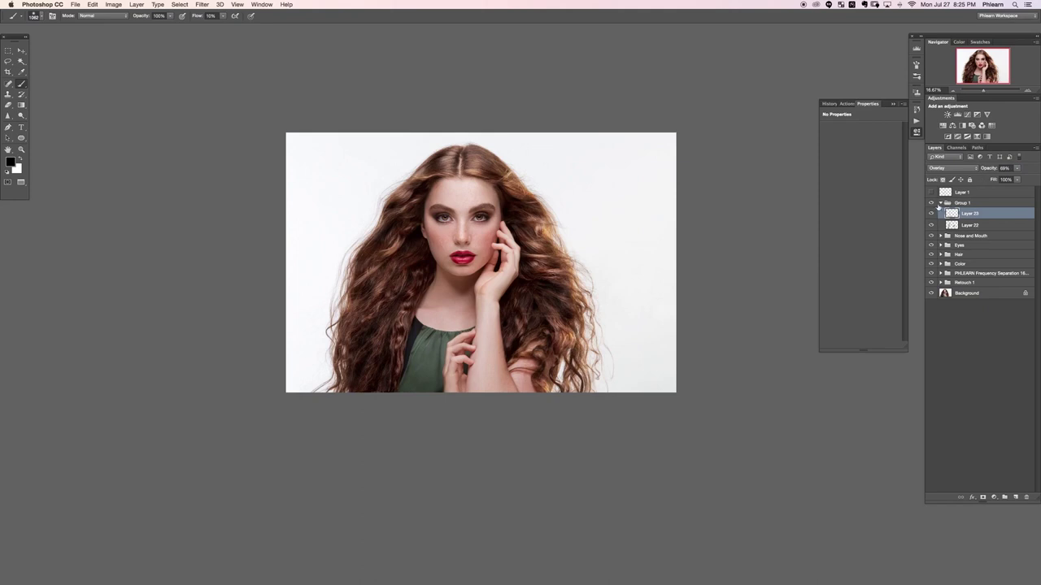
Step: Add another new layer at the top of Group 1 and set its blend mode to Overlay
key(super+shift+alt+n)
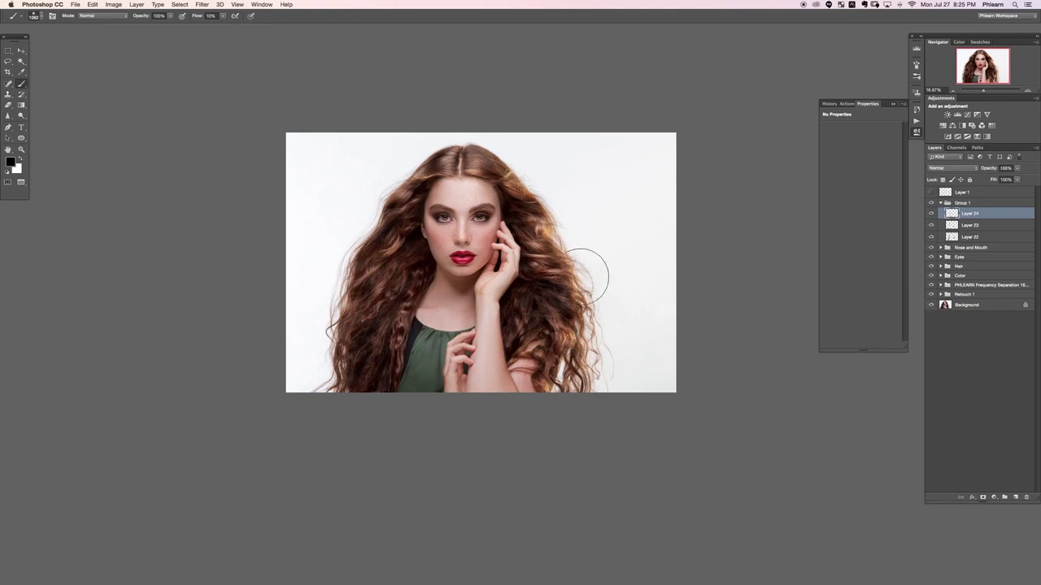
click(957, 171)
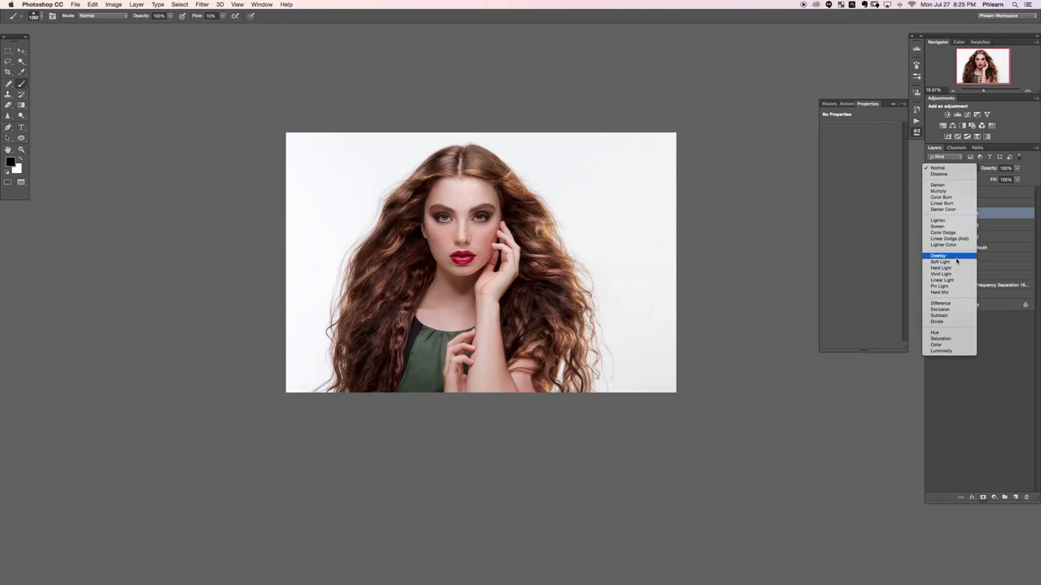
click(957, 257)
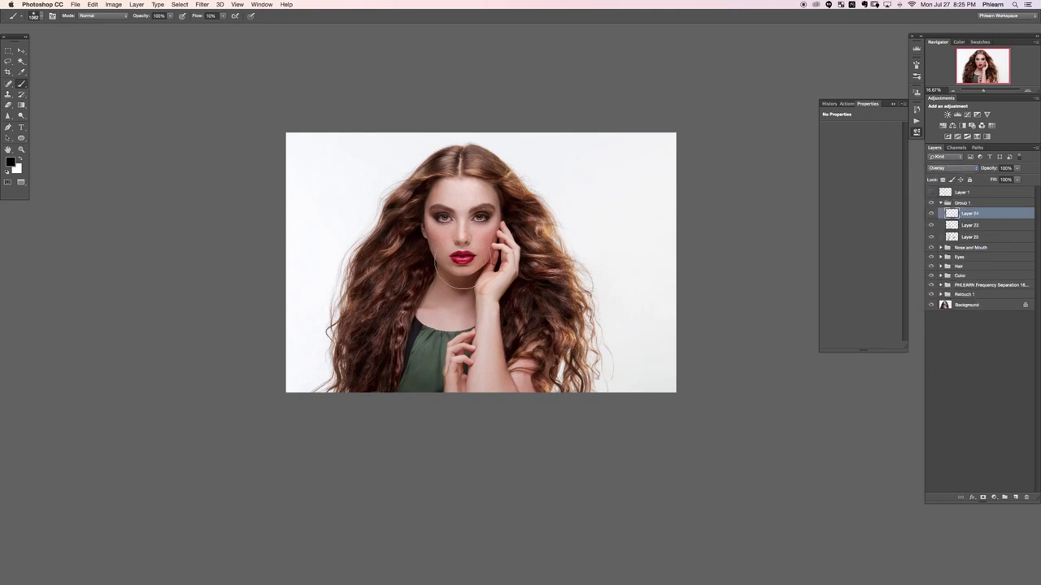
Step: Darken the side of the face and the jawline with soft black brush strokes on the new Overlay layer
drag(434, 243, 428, 242)
mouse_move(430, 236)
mouse_down()
mouse_move(431, 248)
mouse_move(427, 239)
mouse_up()
key([)
mouse_move(432, 257)
mouse_down()
mouse_move(450, 288)
mouse_move(440, 262)
mouse_up()
key(x)
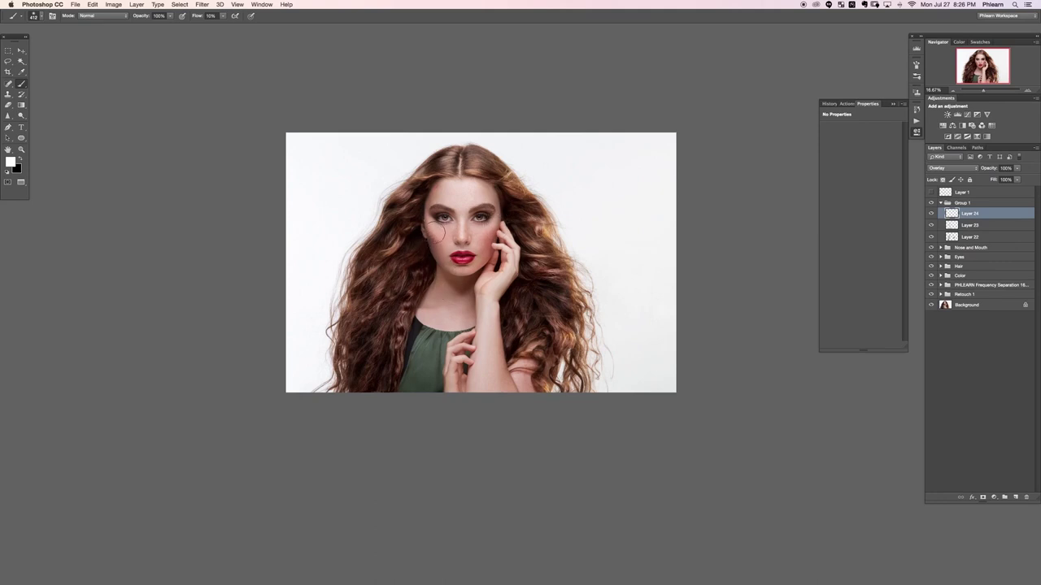
key(e)
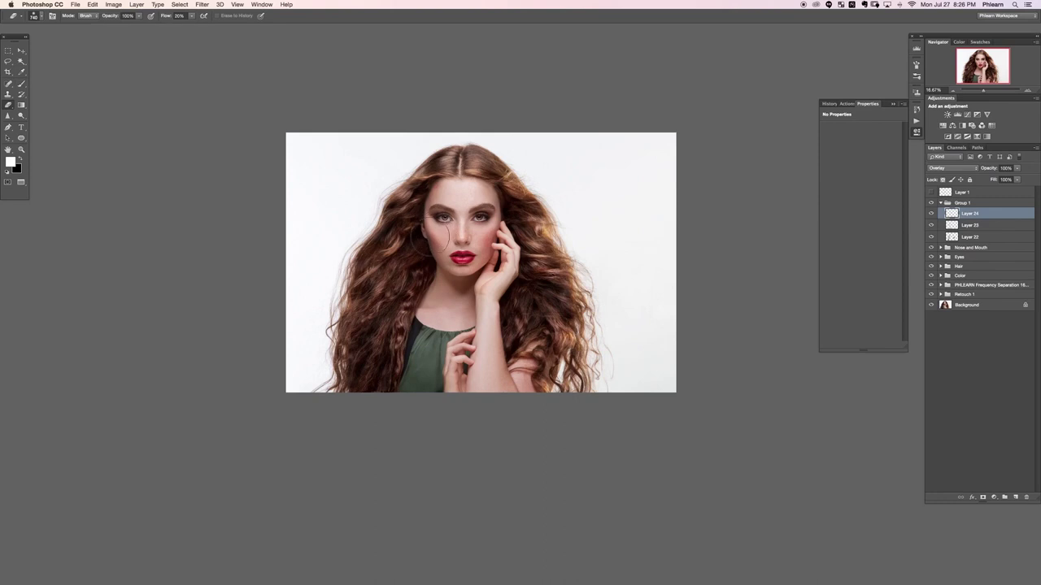
key(b)
key(x)
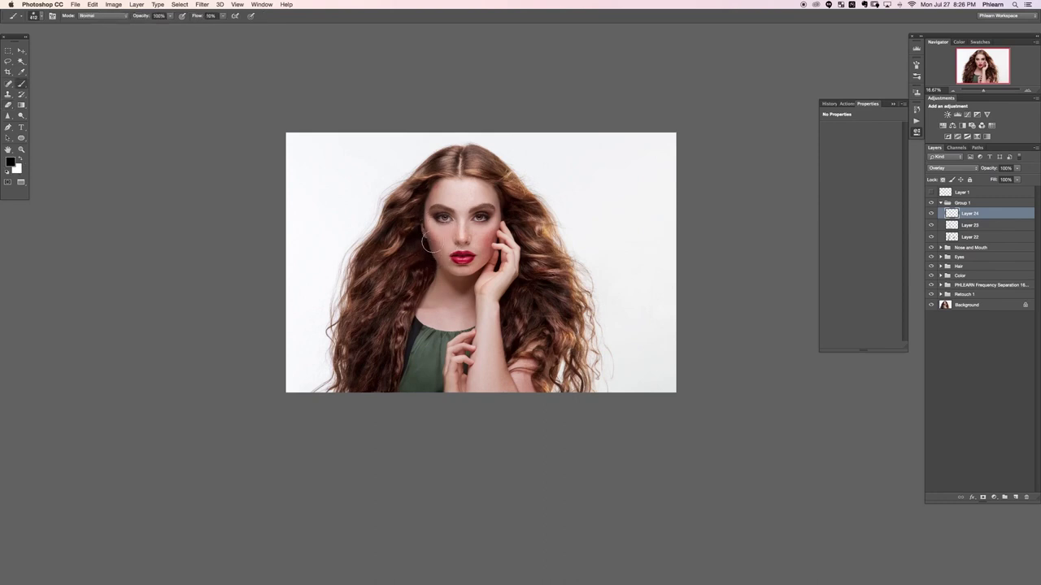
Step: Paint black shading at both temples and softly brighten the area under the chin with white
mouse_move(424, 192)
mouse_down()
mouse_move(423, 207)
mouse_move(436, 209)
mouse_up()
drag(512, 206, 500, 202)
key(x)
drag(467, 269, 474, 282)
Step: Enlarge the brush and darken the shoulder and upper arm beside the lower hair with black
key(x)
key(x)
key(x)
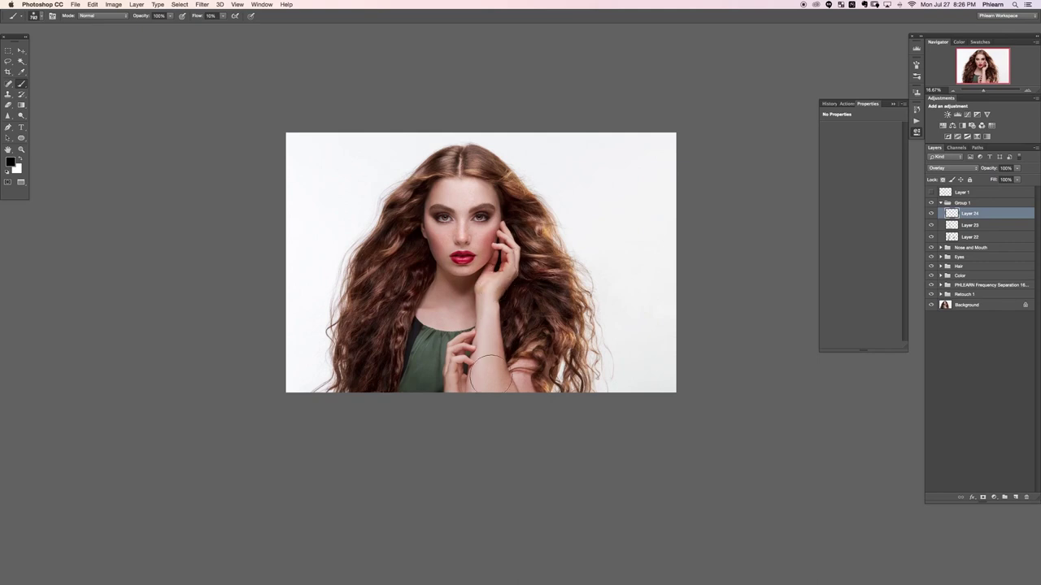
key(bracketright)
key(bracketright)
key(bracketright)
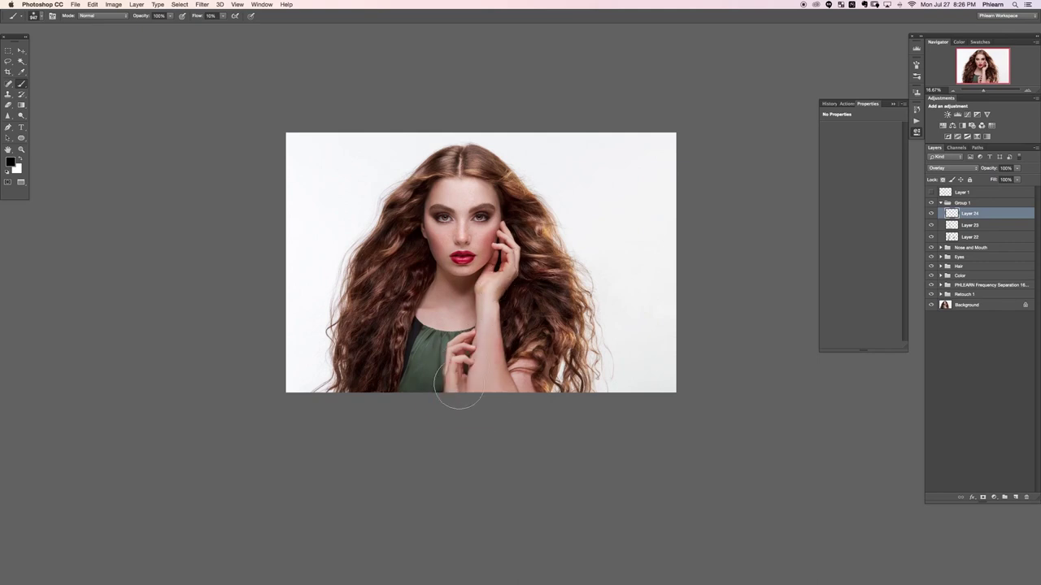
mouse_move(512, 367)
mouse_down()
mouse_move(536, 349)
mouse_move(540, 395)
mouse_move(527, 402)
mouse_move(534, 355)
mouse_move(538, 395)
mouse_up()
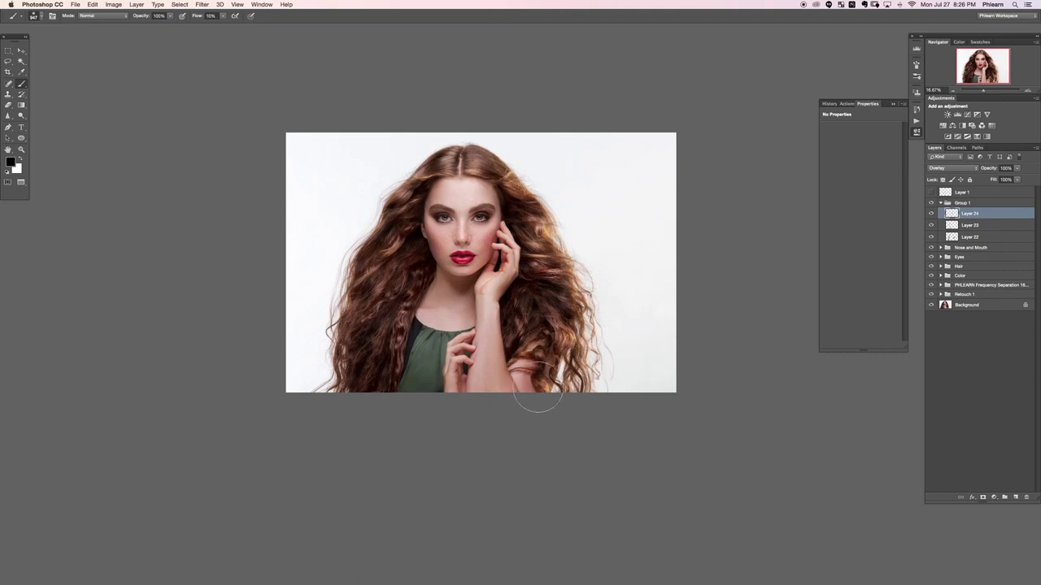
Step: Check the skin with its shading layer hidden and shown, and adjust that layer's opacity
click(930, 214)
click(930, 214)
click(931, 214)
click(930, 214)
click(930, 214)
drag(989, 168, 968, 168)
Step: Rename Group 1 as DB and compare the portrait with the group hidden and shown
click(971, 203)
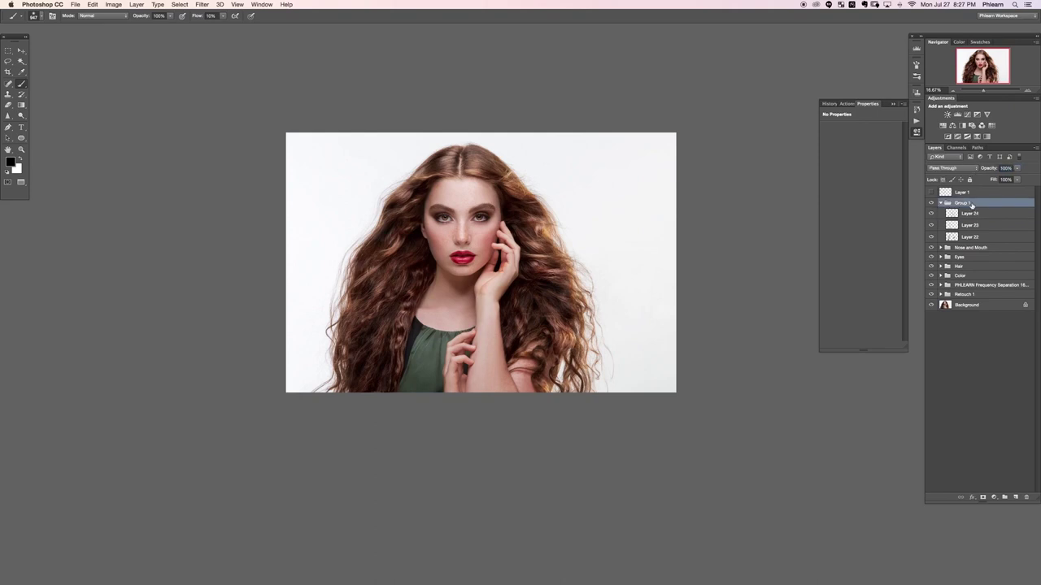
double_click(965, 203)
key(super+comma)
key(super+comma)
key(super+comma)
key(super+comma)
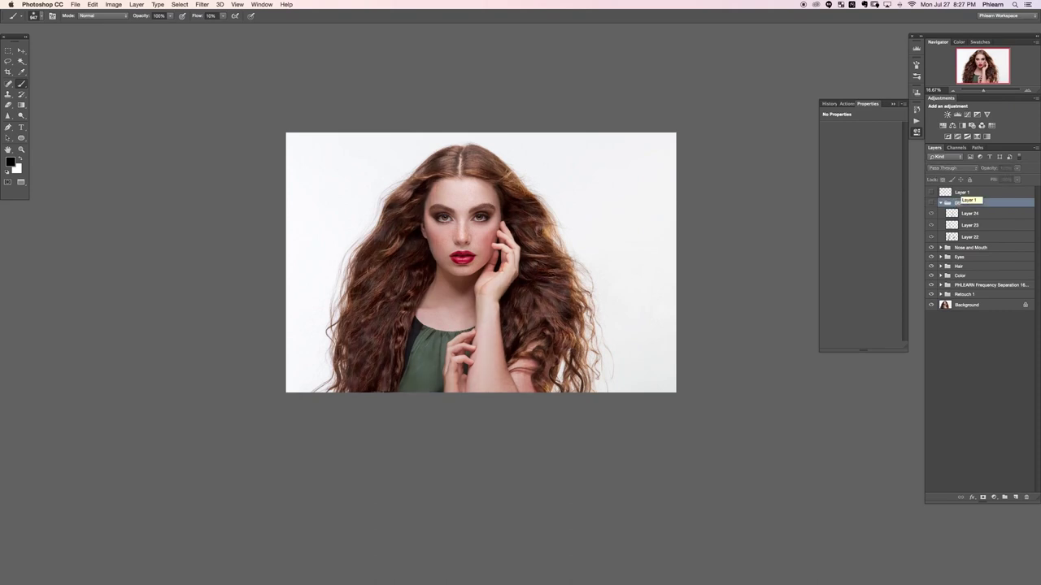
key(super+comma)
key(super+comma)
key(super+comma)
key(super+comma)
key(super+comma)
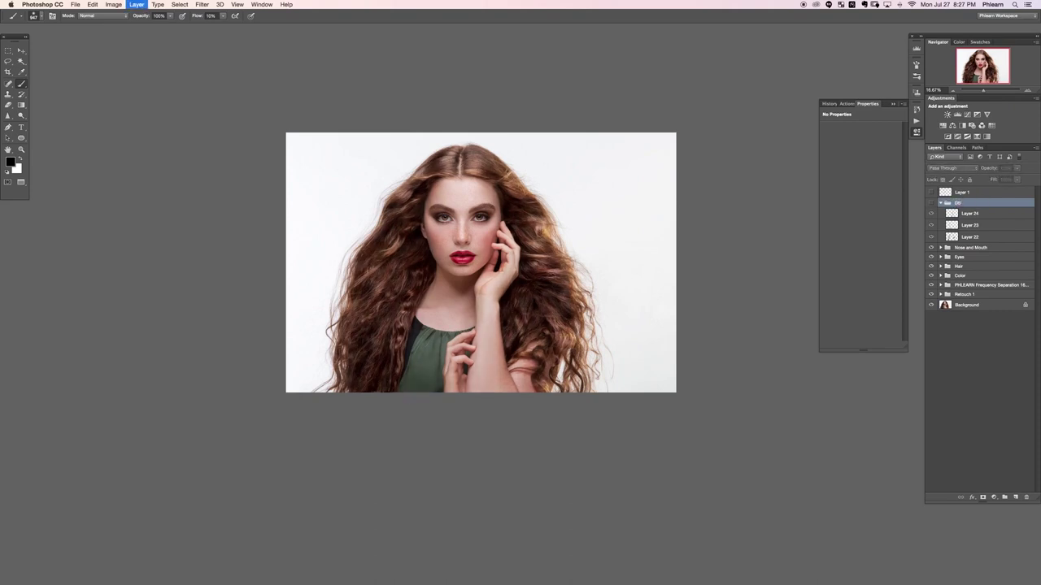
key(super+comma)
key(super+comma)
key(super+comma)
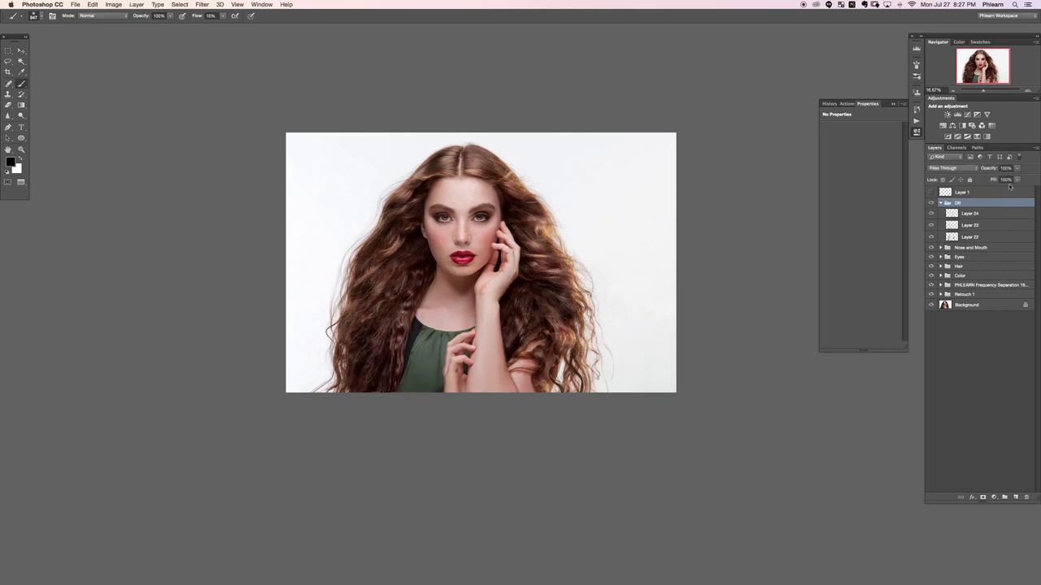
Step: Lower the DB group's opacity to 81% and check its dodge and burn effect on the portrait
drag(991, 170, 990, 174)
click(932, 203)
click(932, 203)
click(932, 203)
click(931, 203)
click(932, 203)
click(932, 202)
click(932, 202)
click(932, 203)
key(super+plus)
key(super+plus)
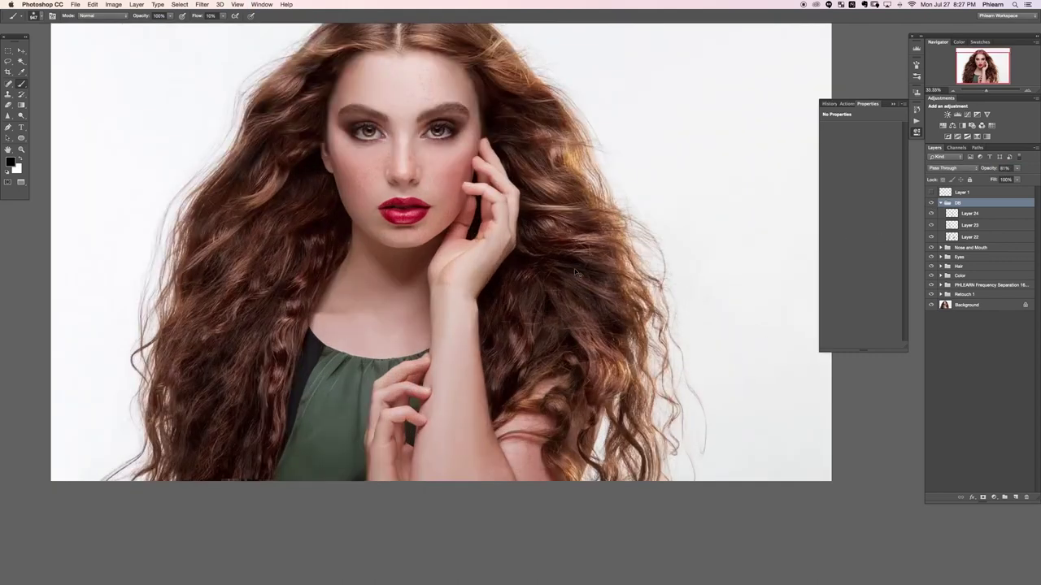
drag(453, 308, 478, 391)
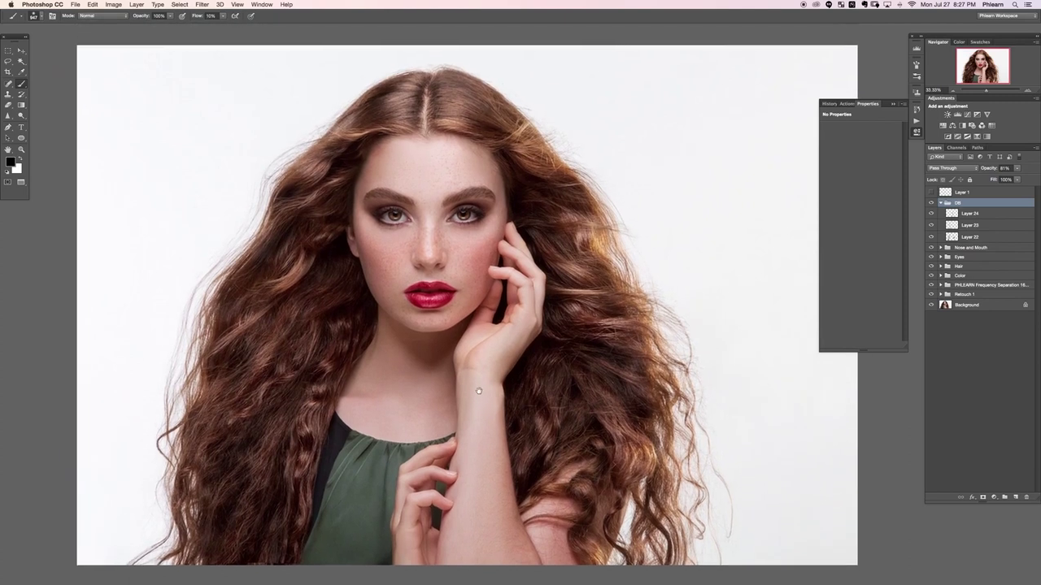
scroll(478, 391, down, 1)
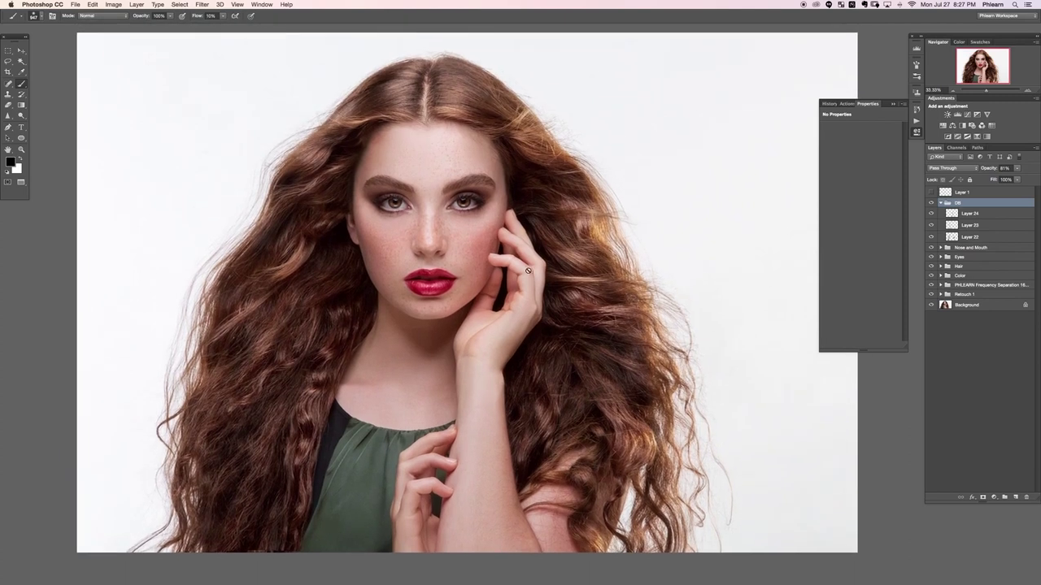
key(super+minus)
scroll(751, 284, right, 2)
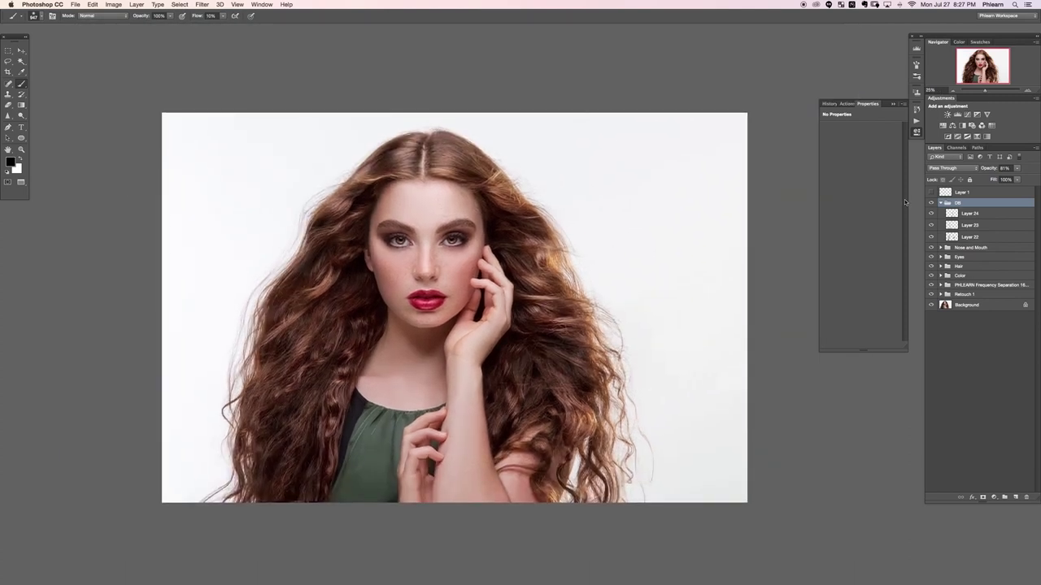
Step: Collapse the DB group, add a new layer above it inside a new group, and name the group Sharpen
click(941, 202)
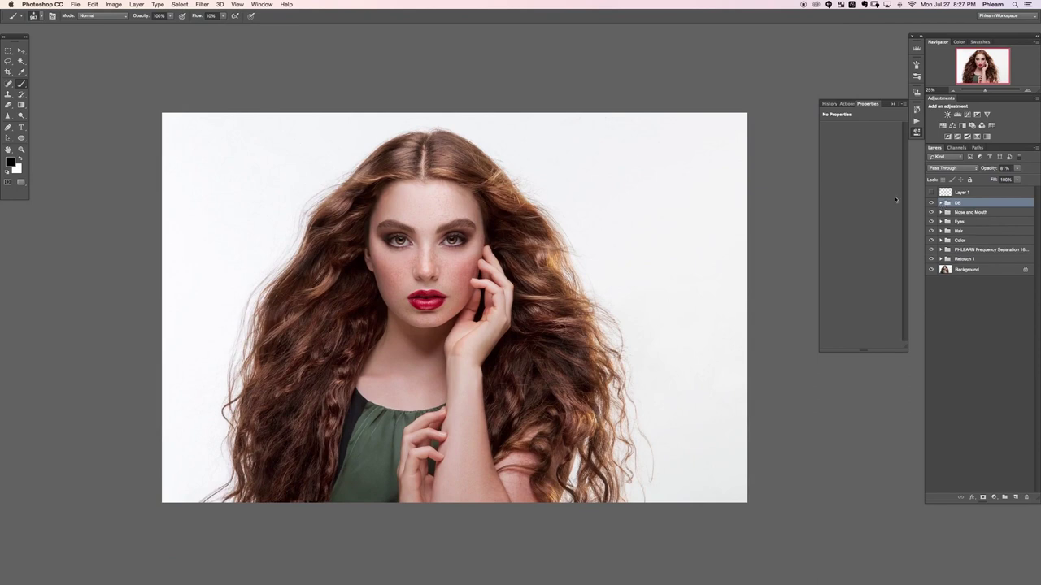
key(super+shift+alt+n)
key(super+g)
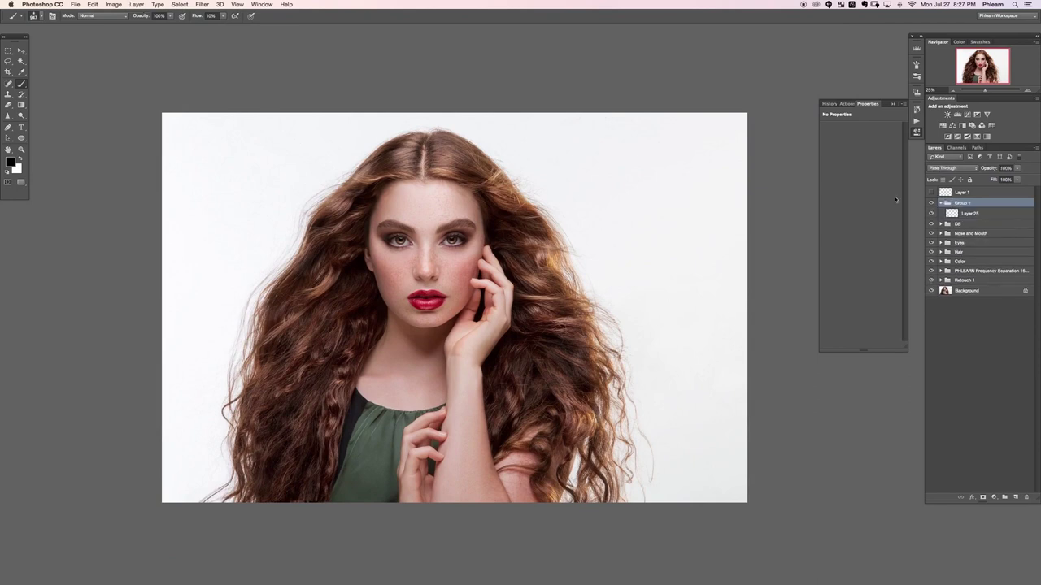
double_click(965, 202)
text(Sharpen)
key(Return)
Step: Stamp all visible layers into the empty layer in the Sharpen group
click(976, 213)
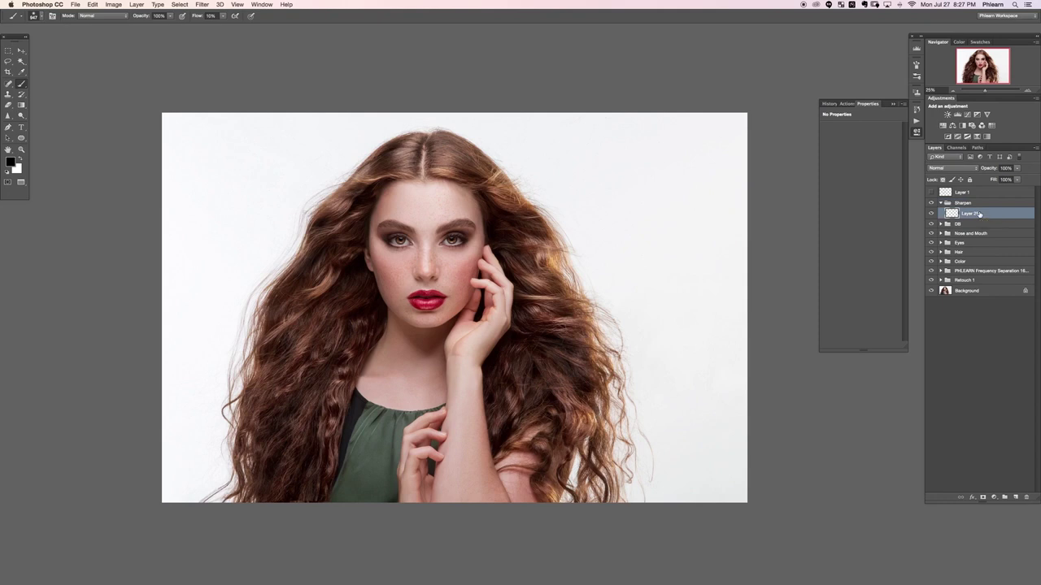
key(super+alt+shift+e)
key(v)
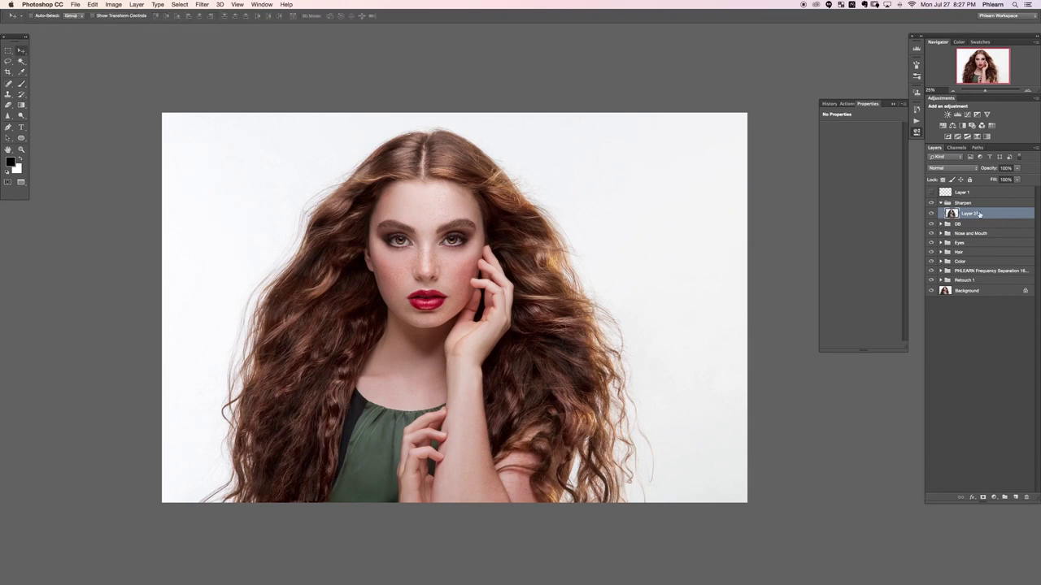
mouse_move(467, 188)
mouse_down()
mouse_move(543, 232)
mouse_move(598, 365)
mouse_move(447, 341)
mouse_move(465, 422)
mouse_move(423, 342)
mouse_move(487, 342)
mouse_up()
key(super+z)
Step: Set the stamped layer's blend mode to Overlay and desaturate it
click(948, 169)
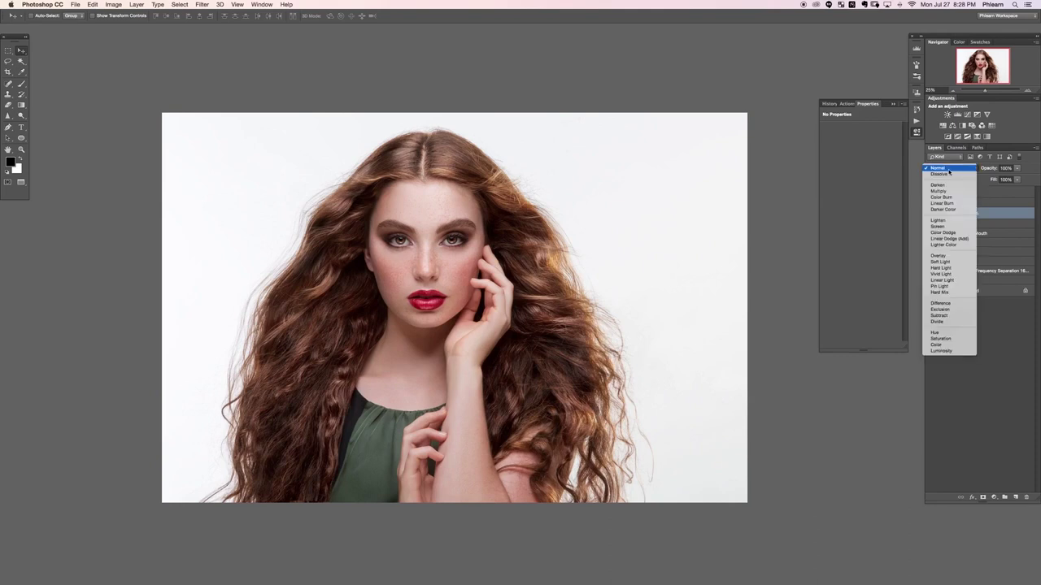
click(948, 256)
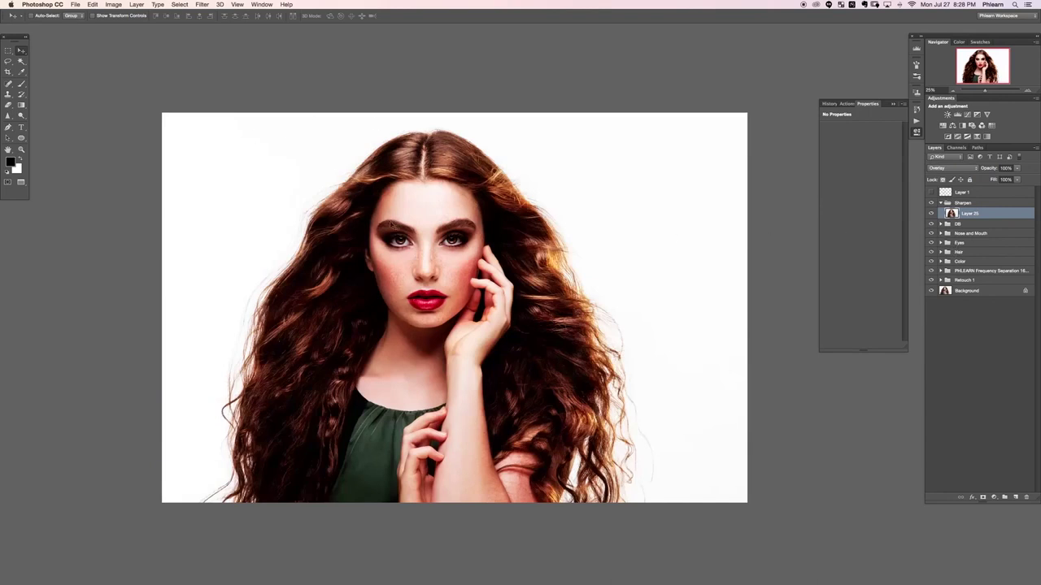
click(114, 5)
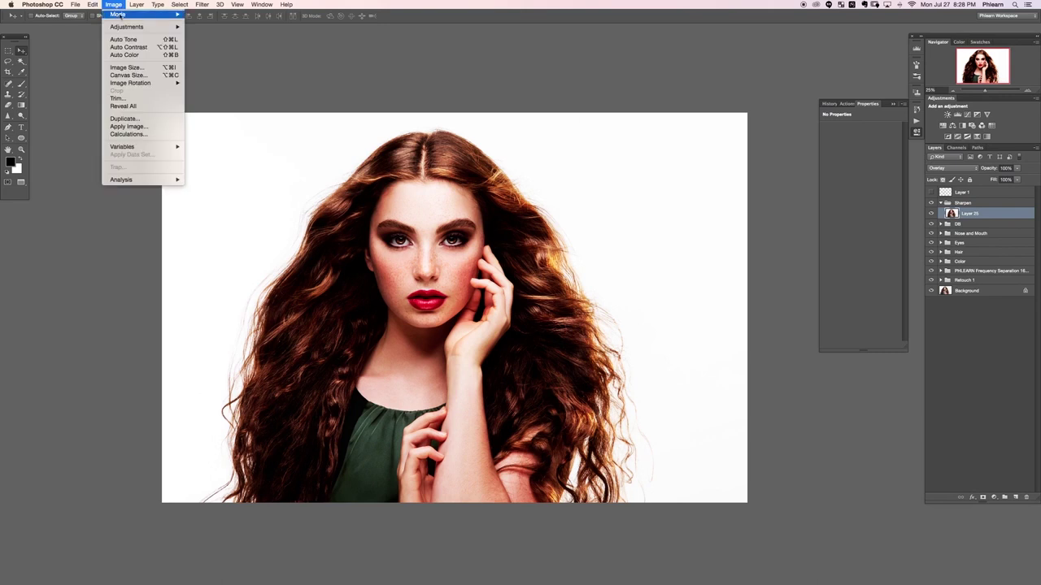
mouse_move(126, 27)
click(237, 189)
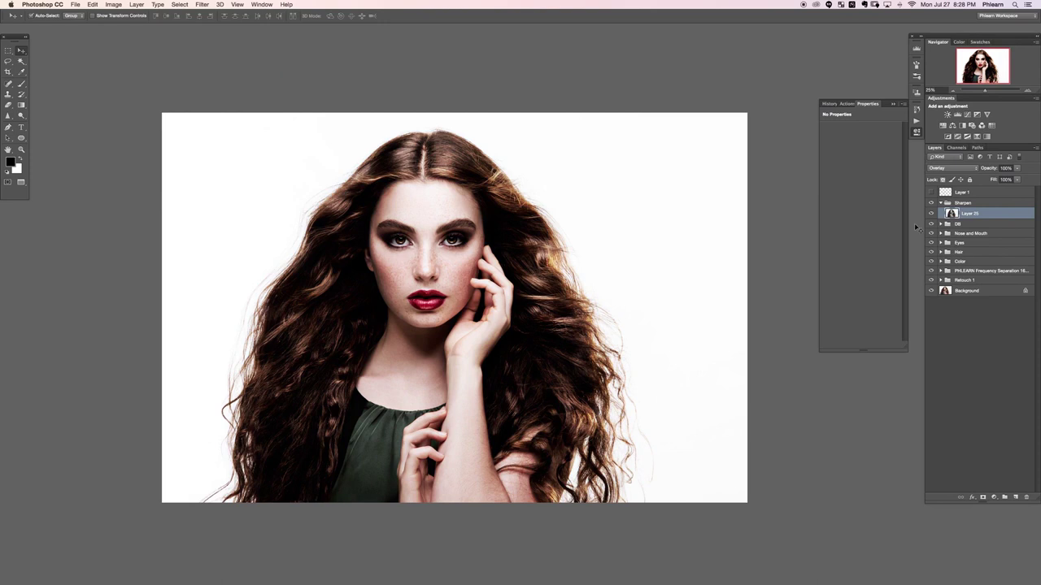
Step: Duplicate the desaturated Overlay layer twice and hide both copies
key(ctrl+j)
key(ctrl+j)
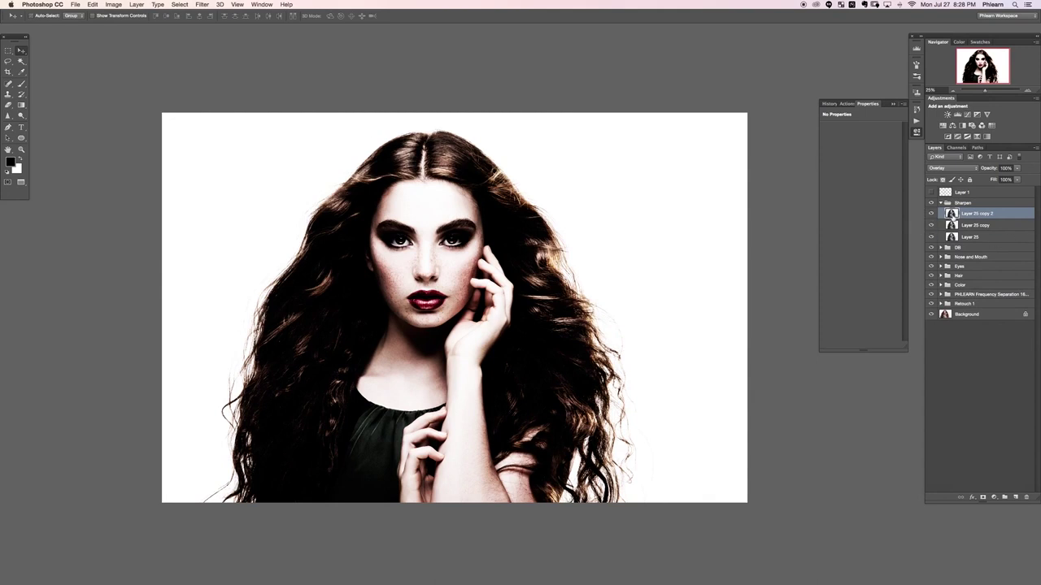
click(932, 225)
Step: Apply a High Pass filter with a 5-pixel radius to Layer 25
click(985, 238)
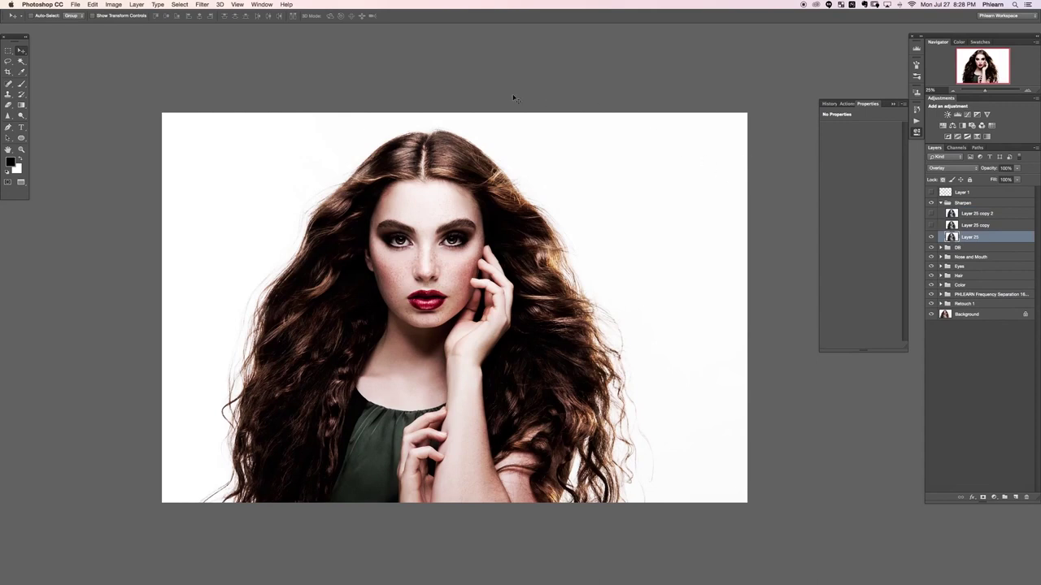
click(202, 5)
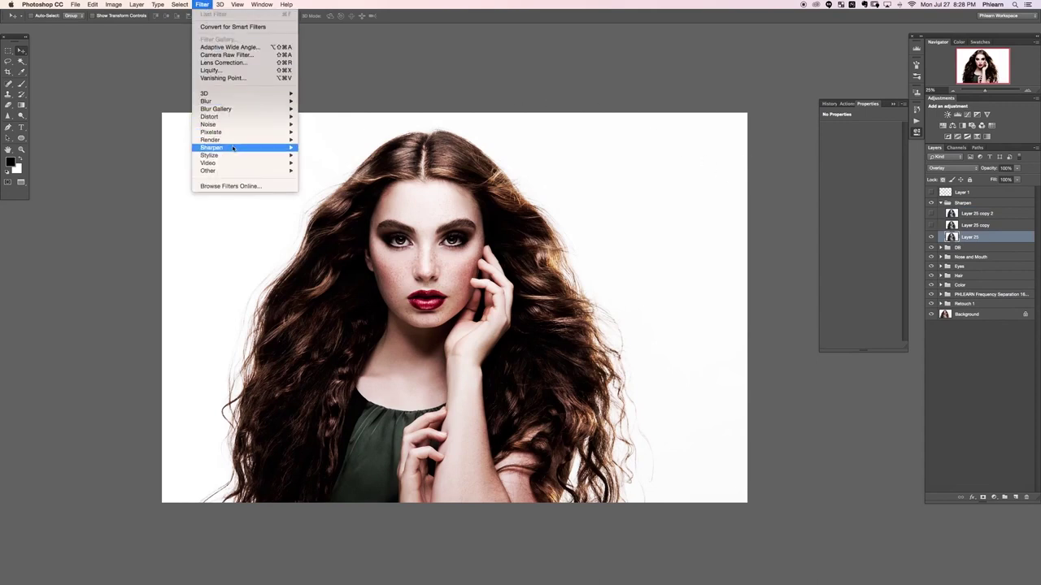
mouse_move(236, 171)
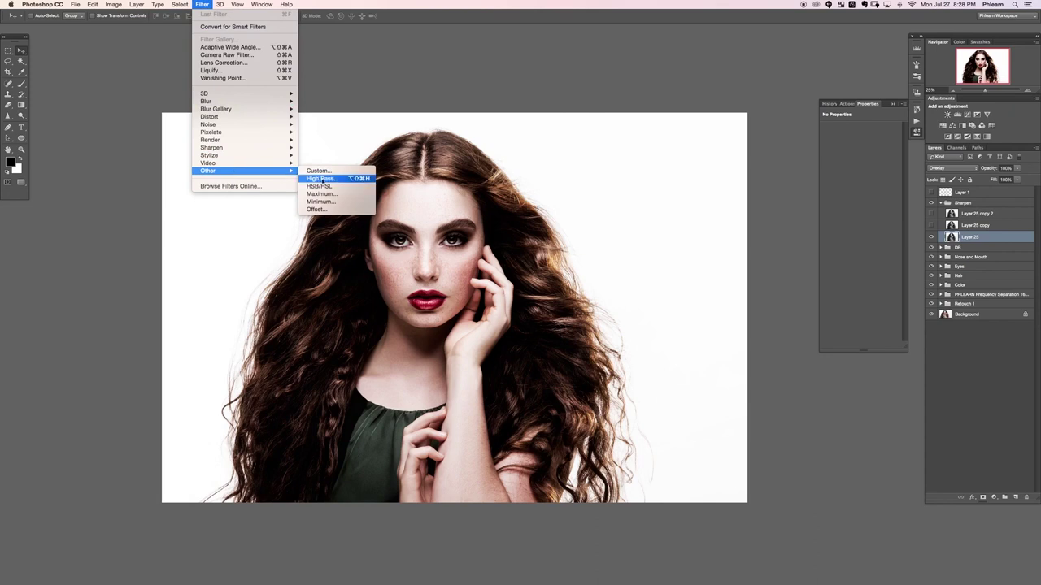
click(321, 178)
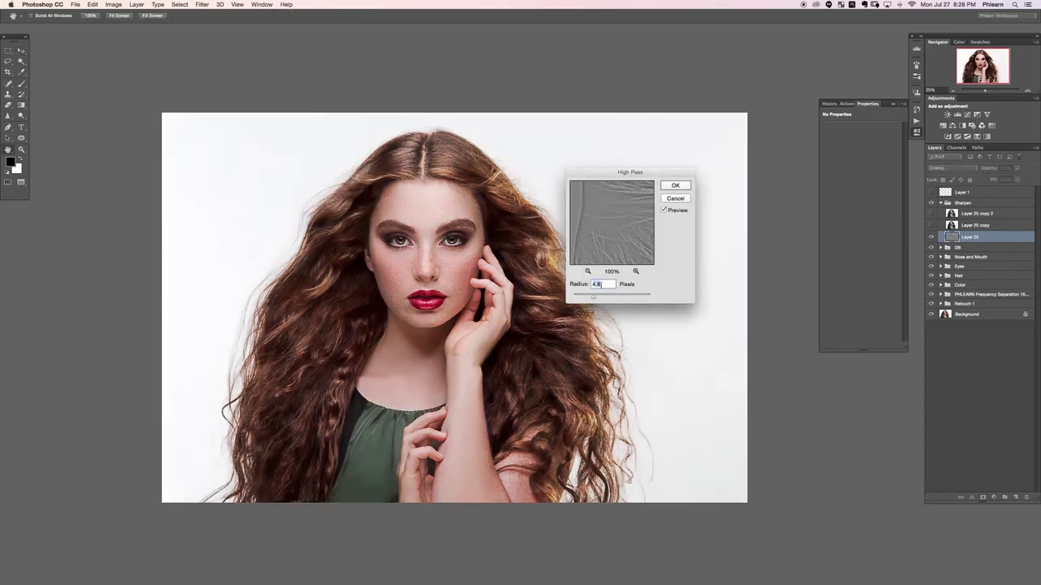
drag(581, 297, 579, 298)
text(5)
click(675, 185)
key(v)
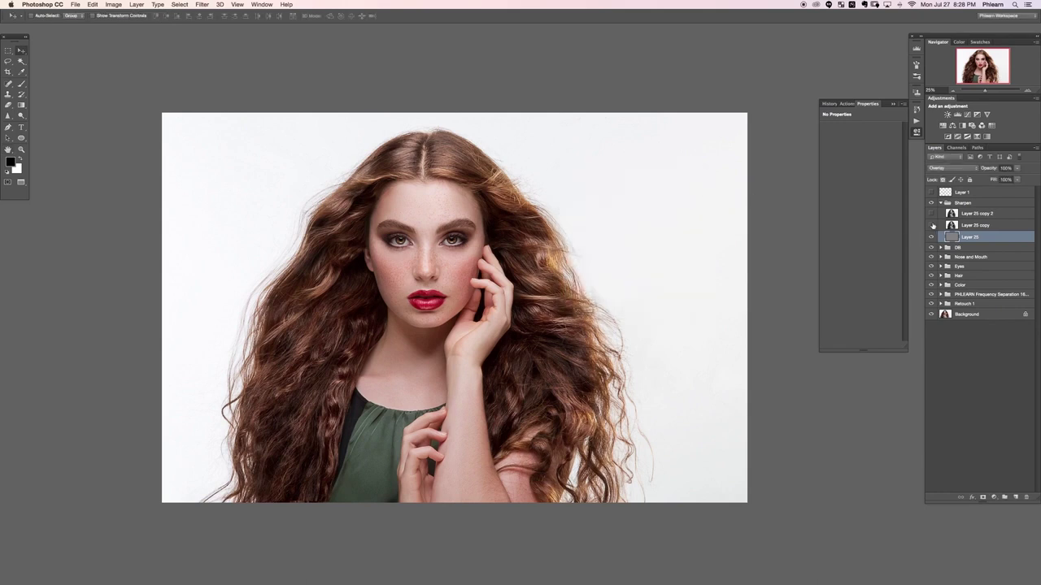
Step: Show Layer 25 copy and apply a High Pass filter with a 10-pixel radius to it
click(931, 226)
click(972, 224)
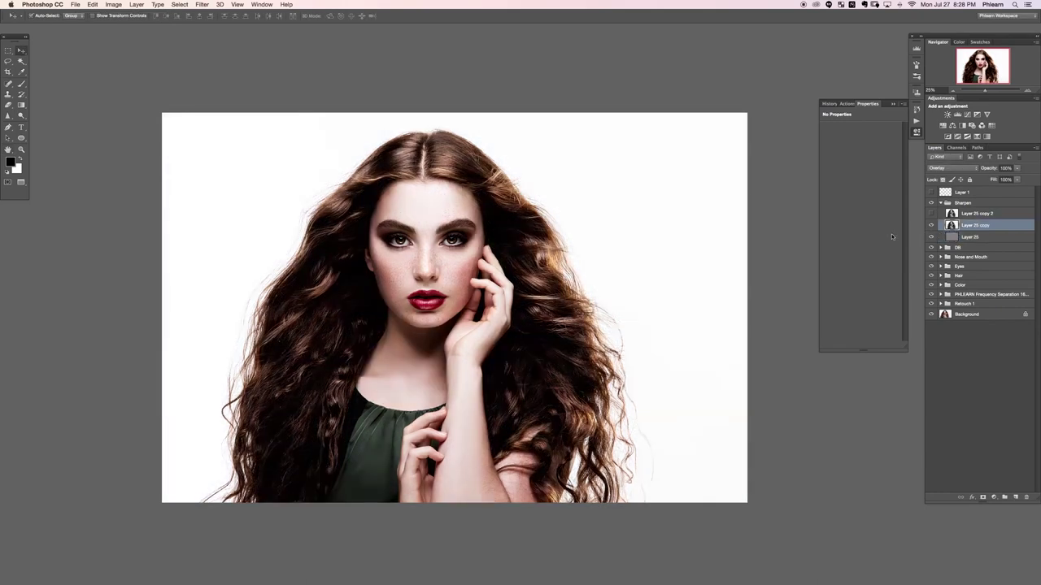
click(976, 236)
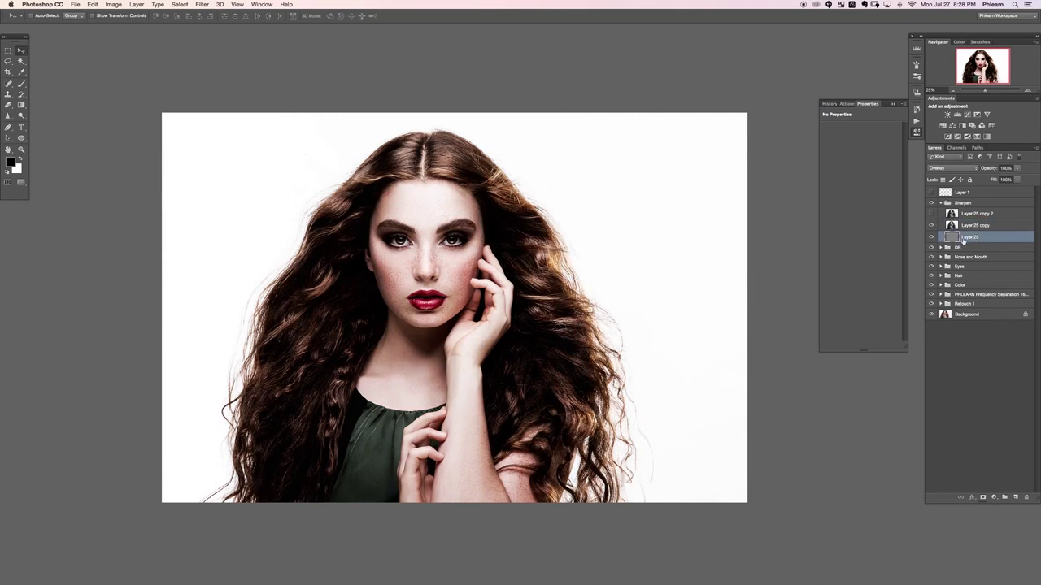
click(967, 226)
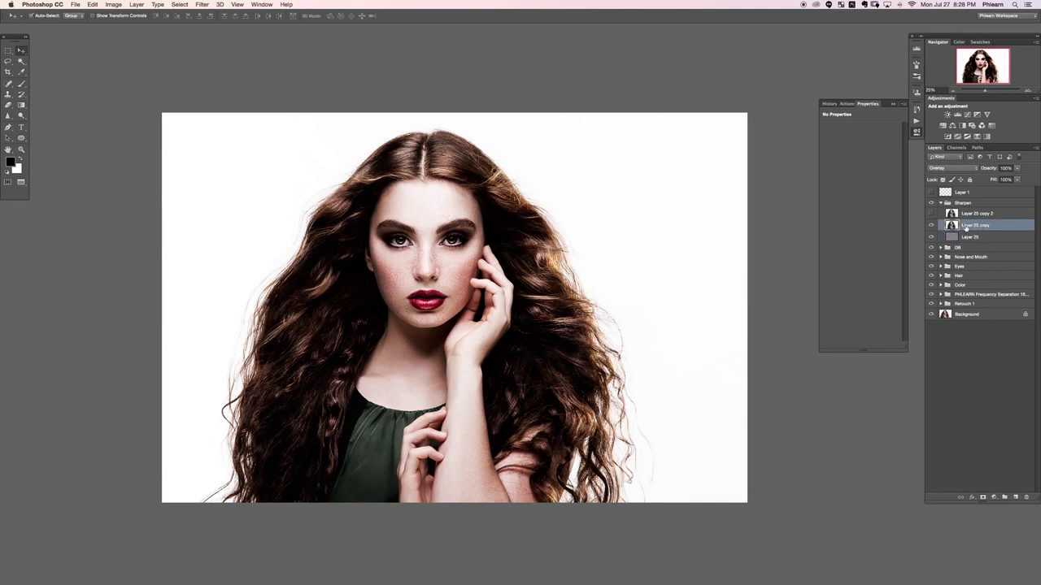
key(super+alt+f)
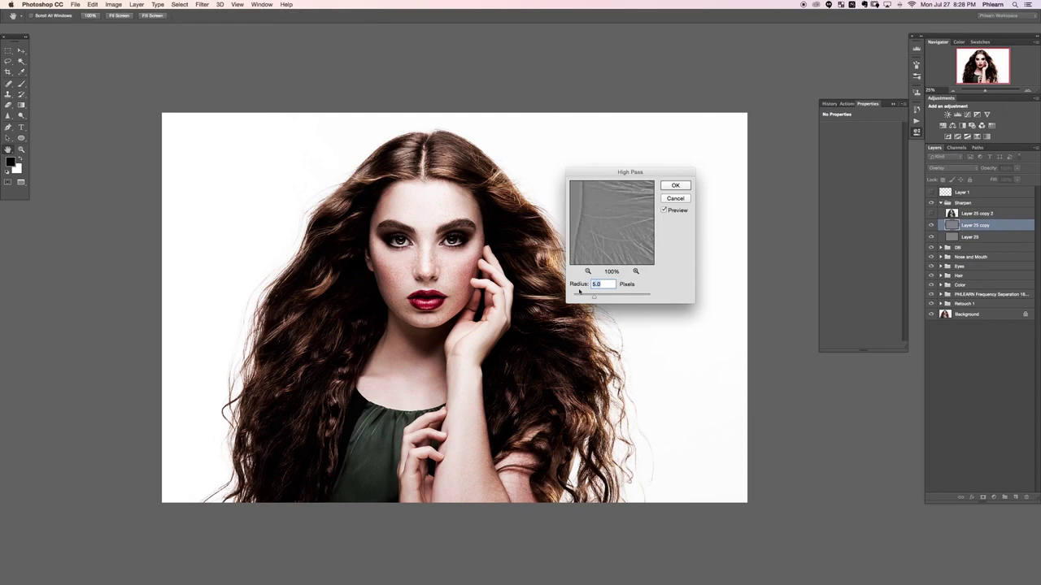
key(shift+Up)
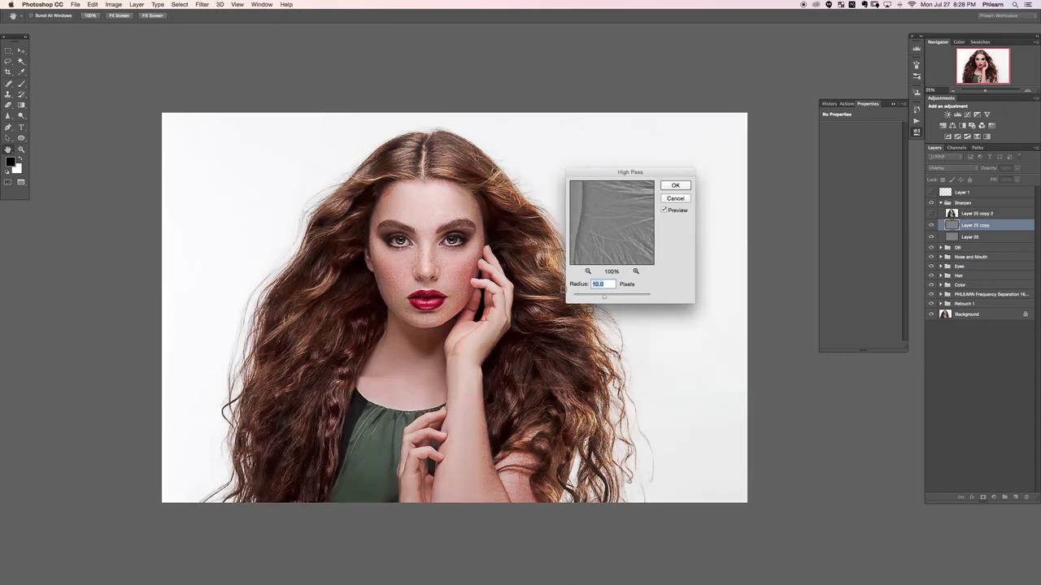
key(Return)
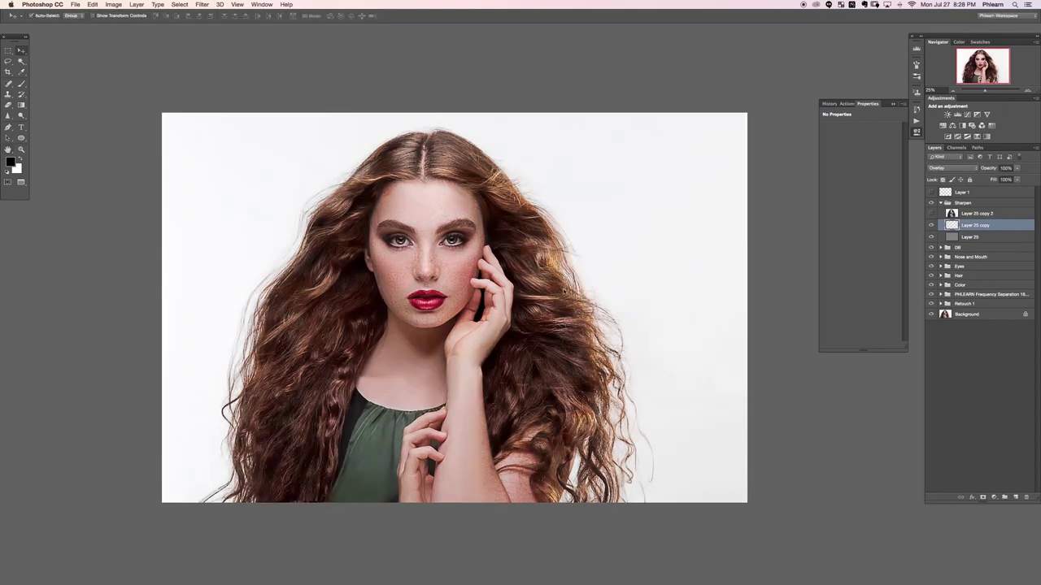
Step: Show Layer 25 copy 2 and apply a High Pass filter with a 15-pixel radius to it
click(932, 213)
click(963, 214)
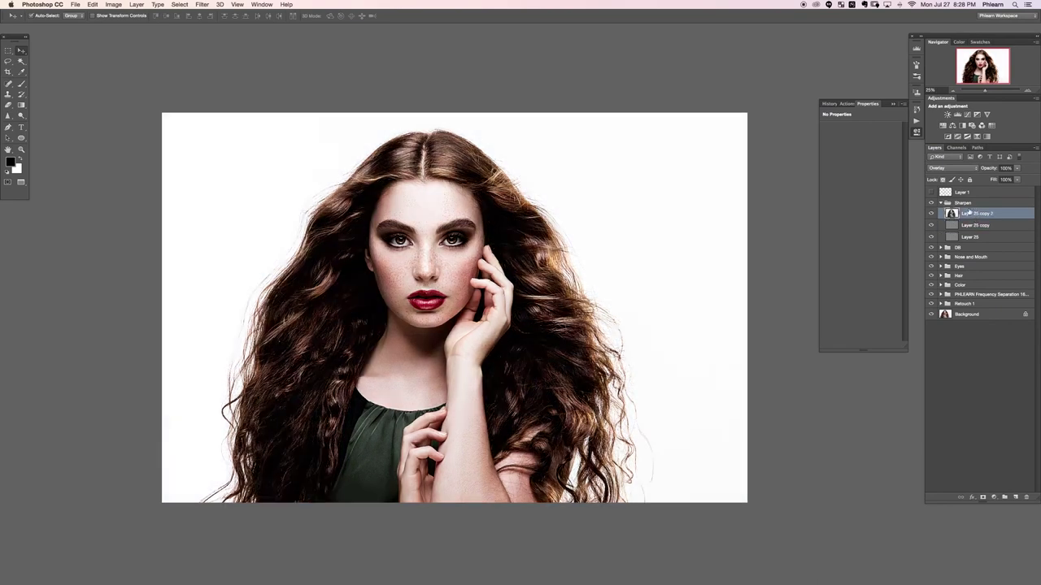
key(super+alt+f)
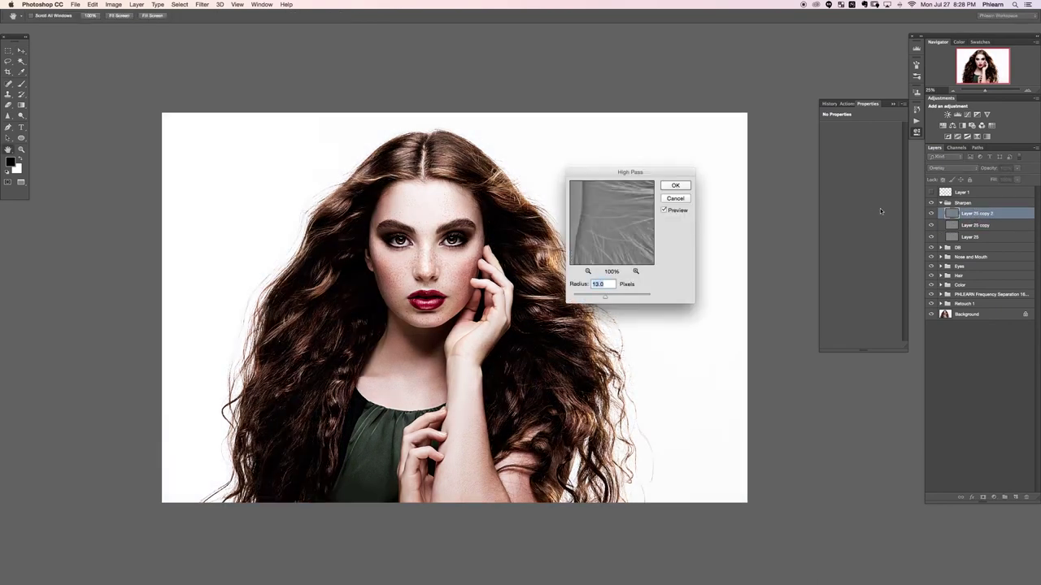
key(shift+Up)
key(shift+Up)
key(shift+Up)
key(shift+Up)
key(shift+Up)
key(shift+Up)
key(shift+Down)
key(shift+Down)
key(shift+Down)
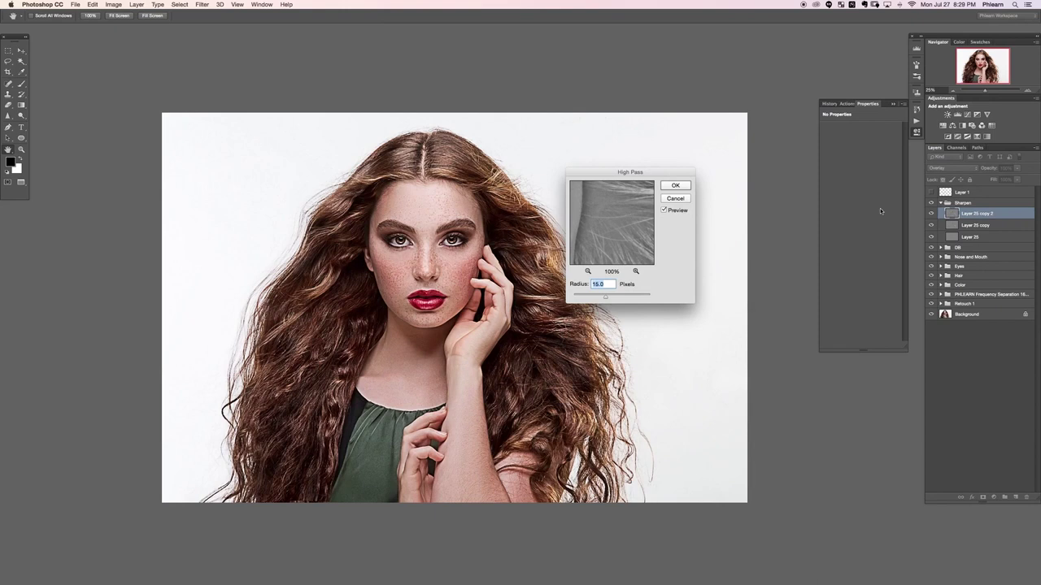
key(Return)
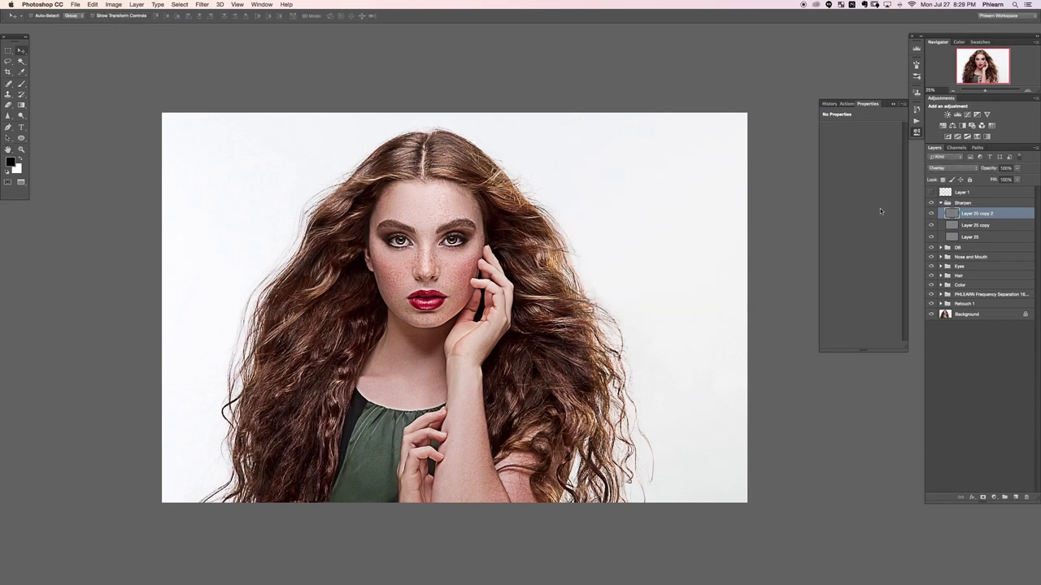
Step: Hide Layer 25 copy 2 and Layer 25 copy so that only Layer 25 sharpens the portrait
click(930, 213)
click(931, 213)
drag(932, 214, 932, 236)
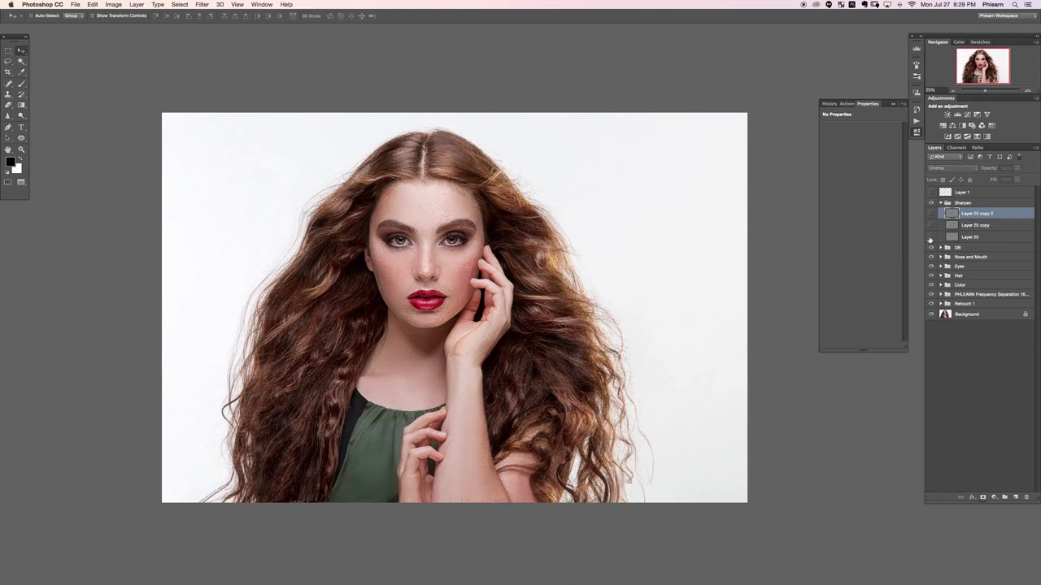
key(super+equal)
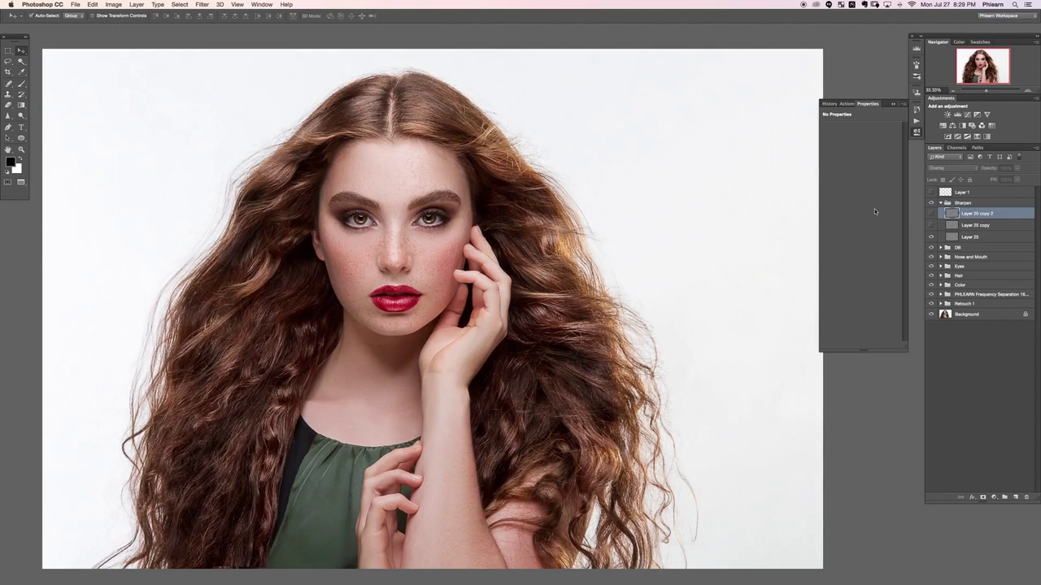
drag(540, 408, 572, 393)
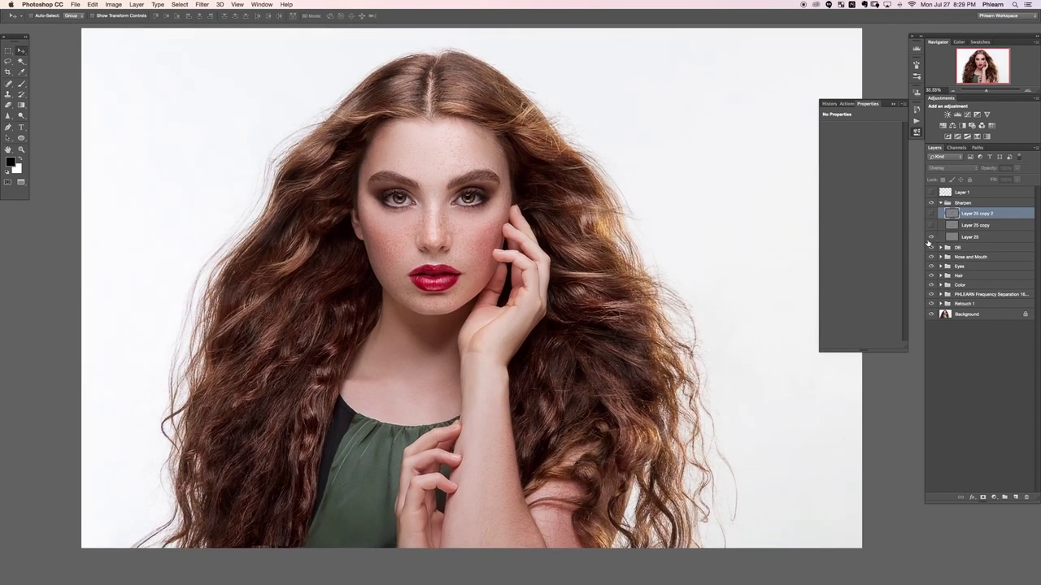
Step: Select Layer 25, compare the portrait with and without it, and add a black layer mask to it
click(951, 241)
click(931, 237)
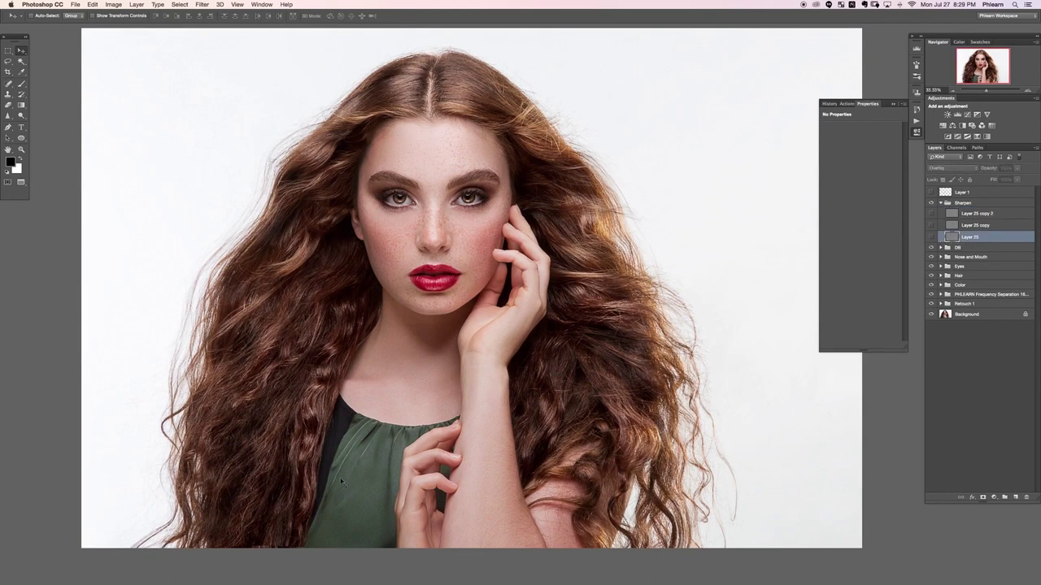
click(931, 237)
alt+click(983, 497)
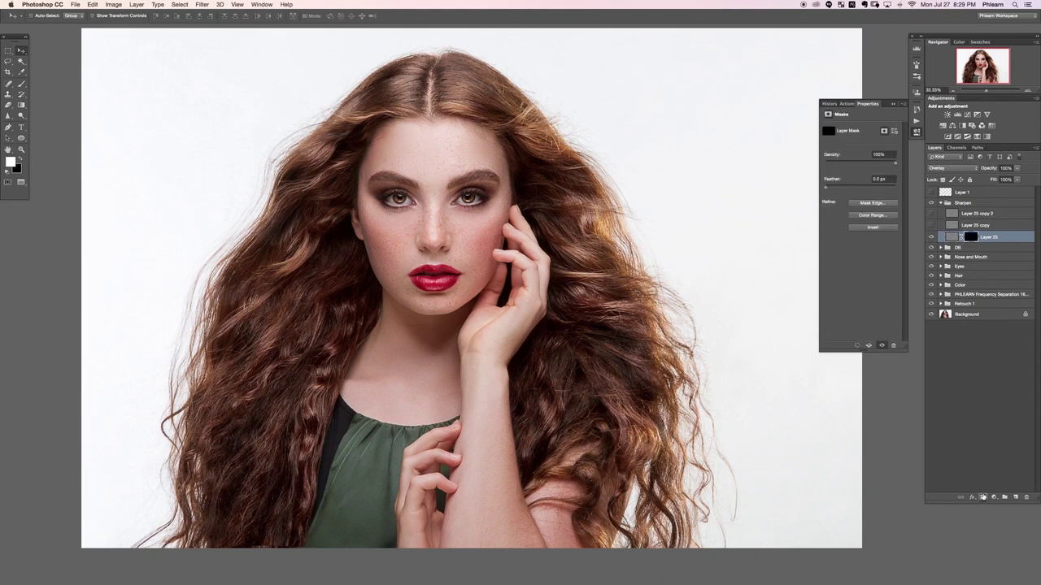
Step: Paint white with the Brush on Layer 25's mask over the face and the raised hand
key(b)
key(x)
key(shift+6)
mouse_move(453, 213)
mouse_down()
mouse_move(423, 145)
mouse_move(424, 181)
mouse_up()
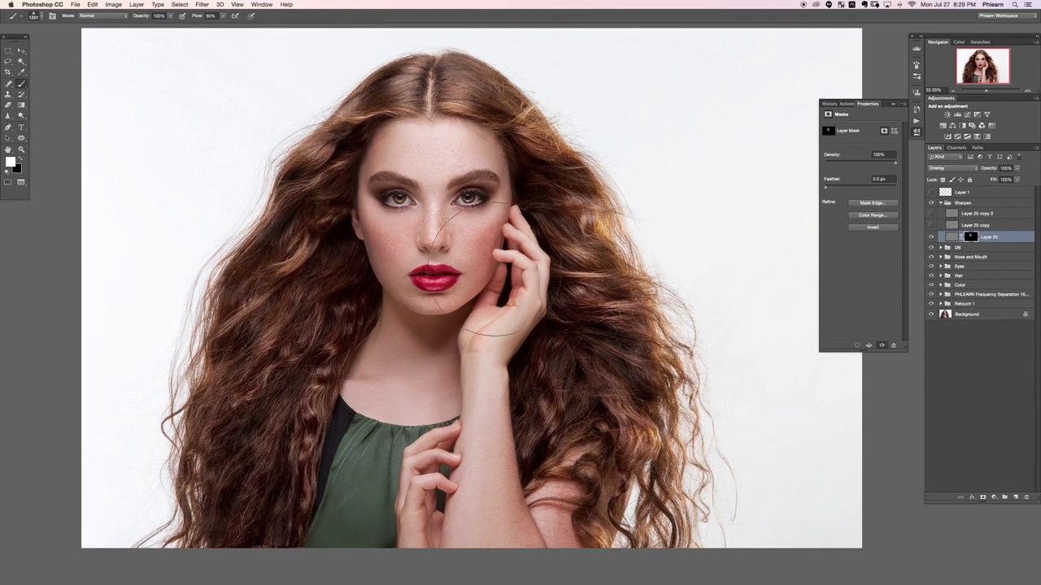
mouse_move(393, 288)
mouse_down()
mouse_move(534, 301)
mouse_move(616, 294)
mouse_move(545, 294)
mouse_move(522, 320)
mouse_up()
ctrl+alt+drag(521, 324, 506, 324)
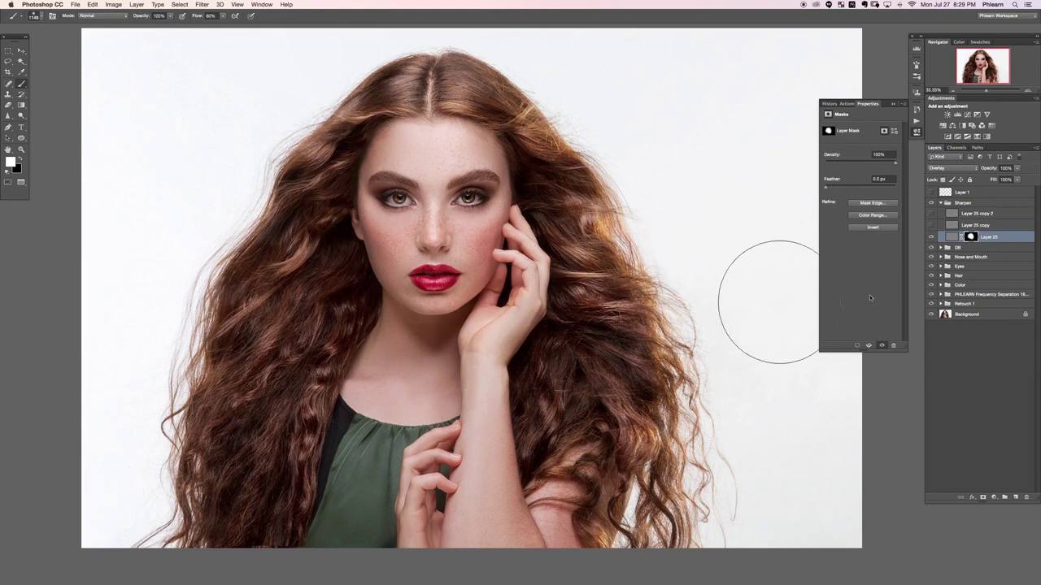
Step: Compare the portrait with Layer 25 and with Layer 25 copy hidden and shown
click(931, 237)
click(931, 236)
click(931, 238)
click(931, 238)
click(931, 227)
click(931, 227)
click(931, 227)
click(931, 227)
click(931, 227)
click(932, 227)
Step: Show Layer 25 copy, lower its opacity to about 69%, and give it a black layer mask
click(950, 226)
click(931, 227)
click(932, 227)
click(931, 226)
click(931, 227)
click(931, 227)
drag(988, 168, 984, 169)
key(Return)
key(super+m)
key(super+i)
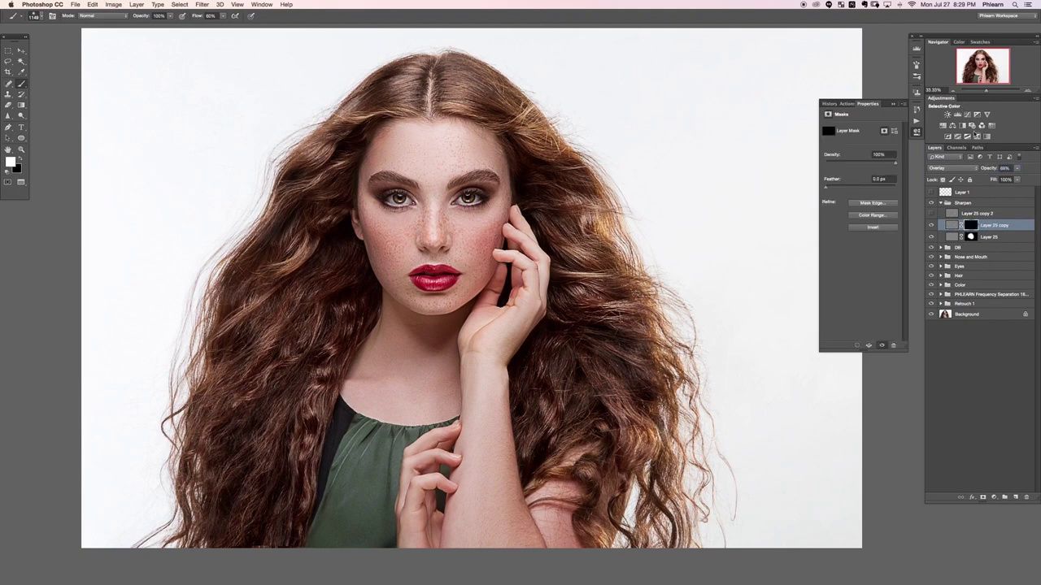
Step: Paint white on Layer 25 copy's mask over the eyes, nose, lips, cheeks and forehead
key(super+plus)
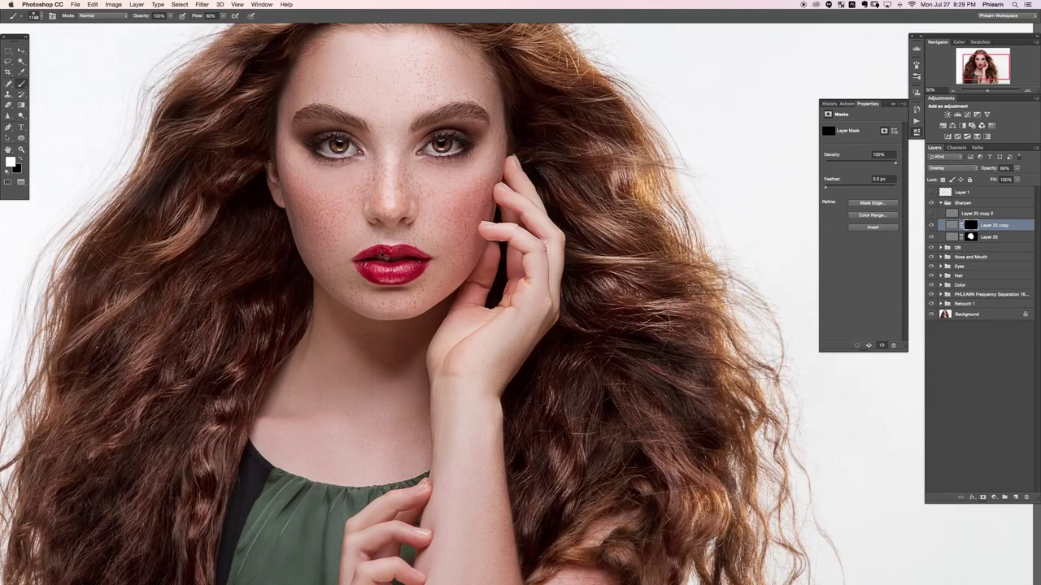
drag(397, 228, 411, 298)
mouse_move(485, 224)
mouse_down()
mouse_move(445, 223)
mouse_move(470, 208)
mouse_move(447, 194)
mouse_move(458, 196)
mouse_up()
mouse_move(348, 203)
mouse_down()
mouse_move(339, 196)
mouse_move(357, 215)
mouse_up()
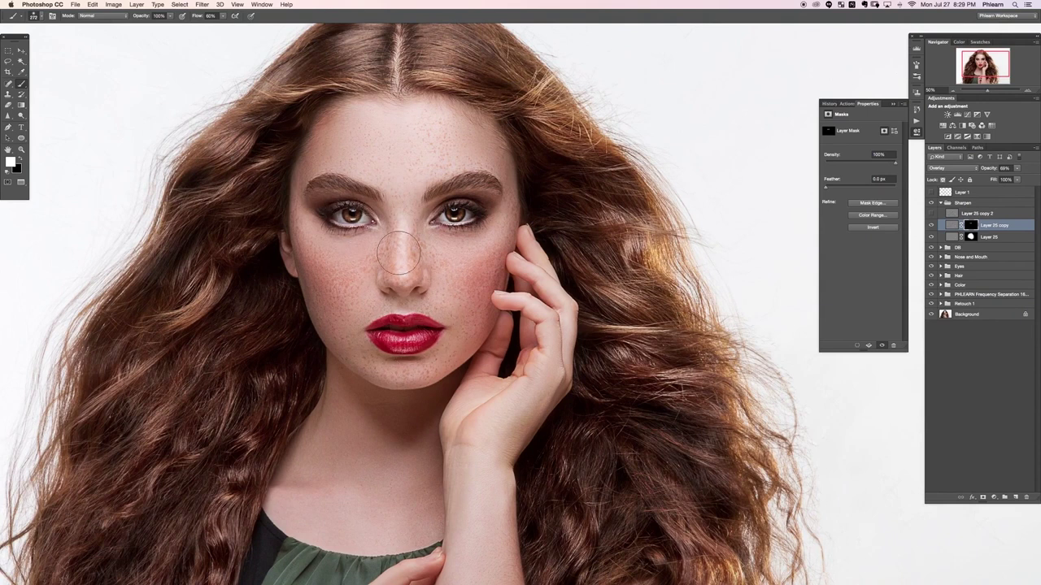
mouse_move(418, 238)
mouse_down()
mouse_move(334, 266)
mouse_move(342, 280)
mouse_up()
drag(470, 307, 457, 297)
mouse_move(447, 155)
mouse_down()
mouse_move(434, 124)
mouse_move(334, 159)
mouse_up()
Step: Compare the whole portrait with Layer 25 copy and with Layer 25 copy 2 hidden and shown
key(super+minus)
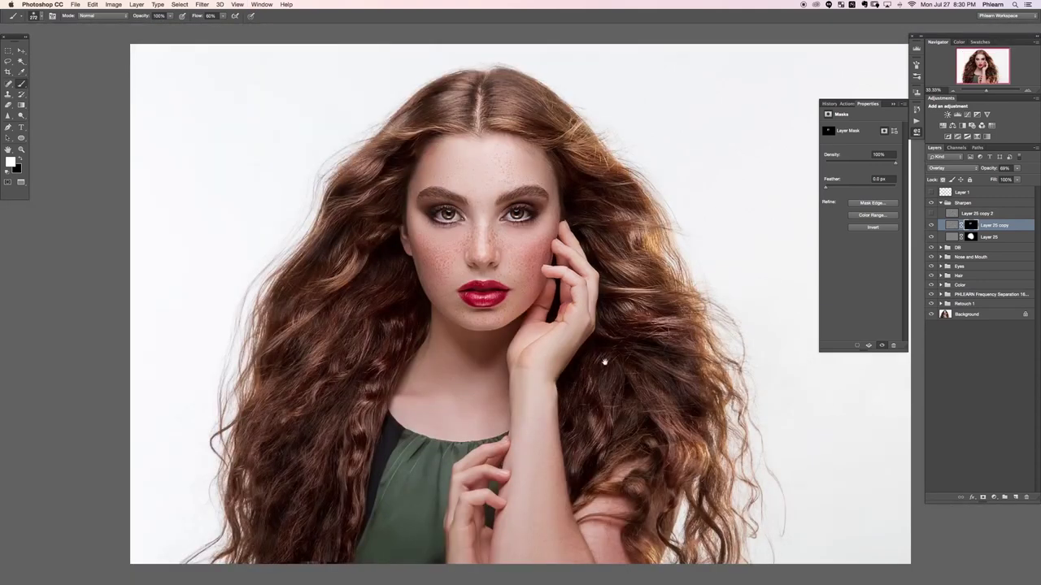
drag(605, 363, 568, 348)
click(931, 226)
click(931, 226)
click(931, 226)
click(931, 226)
scroll(651, 347, right, 2)
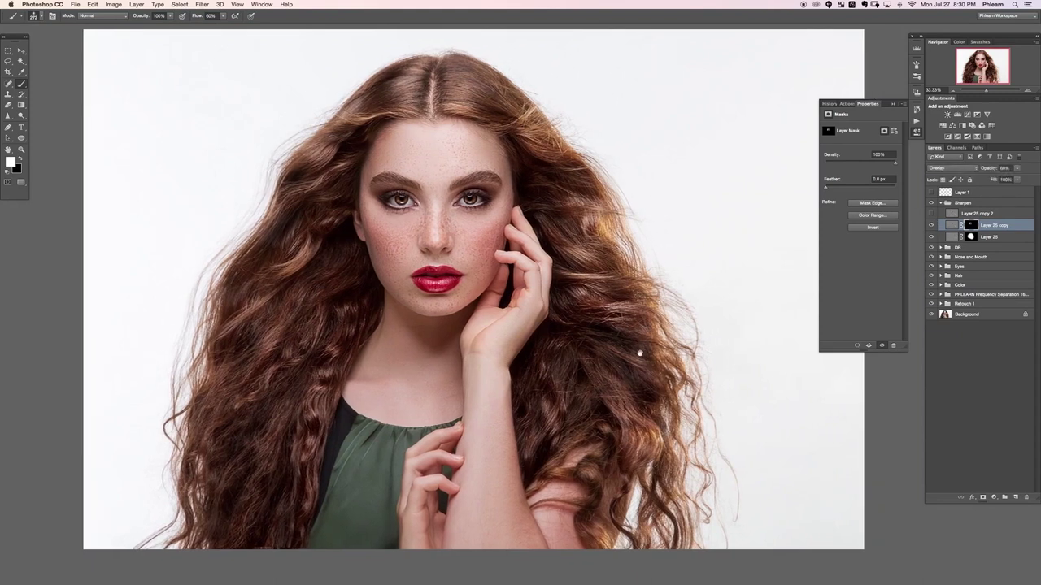
click(931, 226)
click(931, 226)
click(931, 226)
click(931, 226)
click(933, 213)
click(933, 213)
click(933, 213)
click(933, 213)
click(932, 213)
Step: Select and show Layer 25 copy 2, then add a black layer mask to it
click(979, 214)
click(931, 214)
click(932, 214)
click(932, 214)
click(932, 213)
click(932, 214)
click(932, 214)
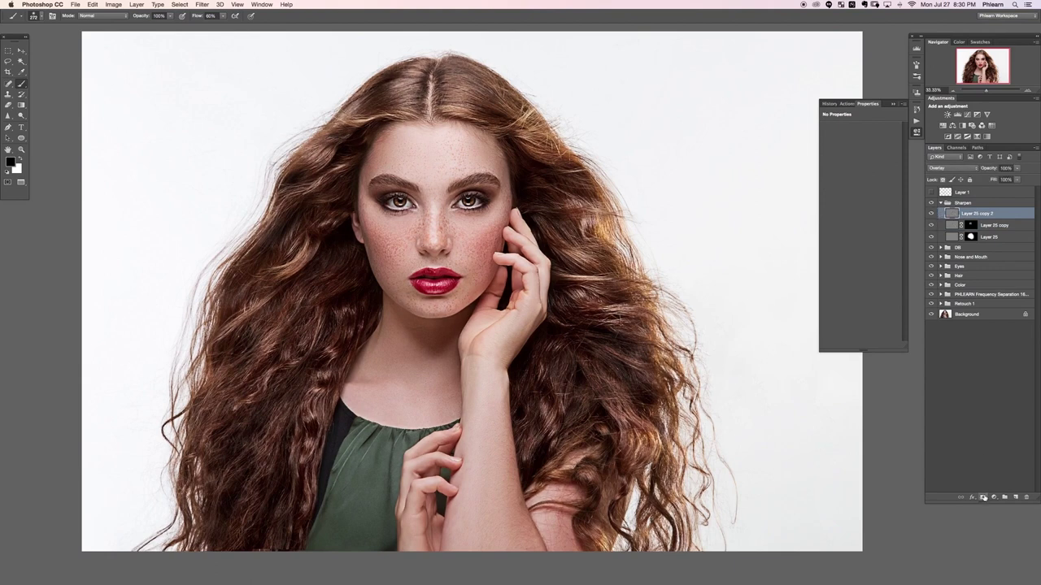
alt+click(983, 497)
key(x)
Step: Paint white with a smaller brush on Layer 25 copy 2's mask over the eyes
key(super+equal)
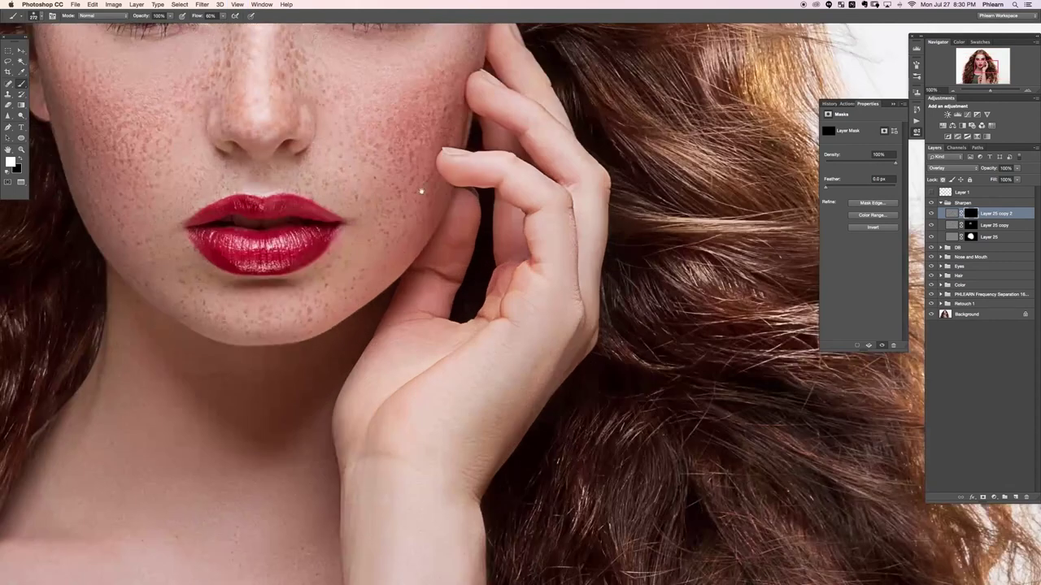
drag(420, 190, 569, 411)
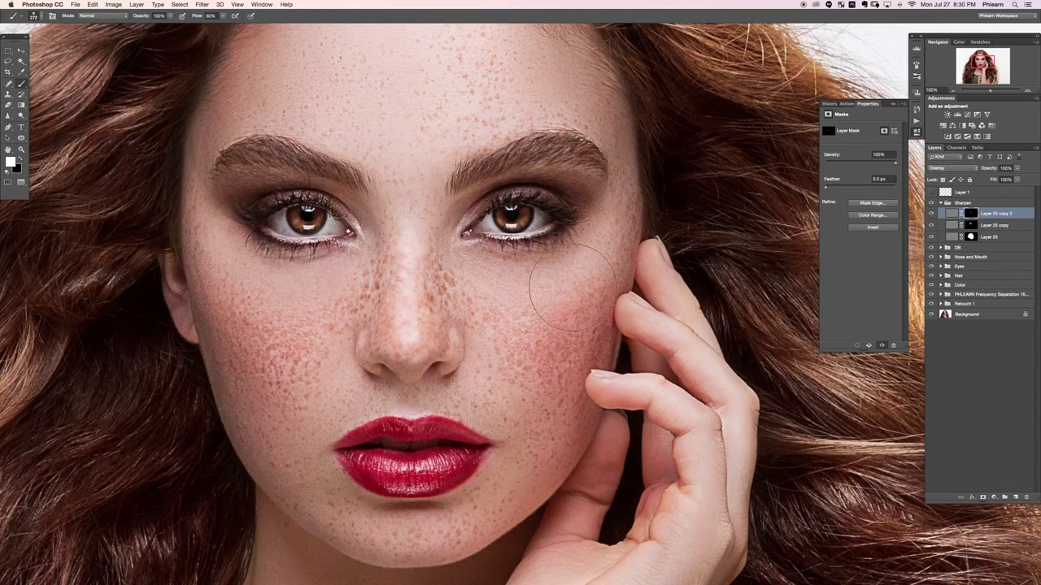
drag(334, 193, 300, 192)
scroll(504, 208, up, 5)
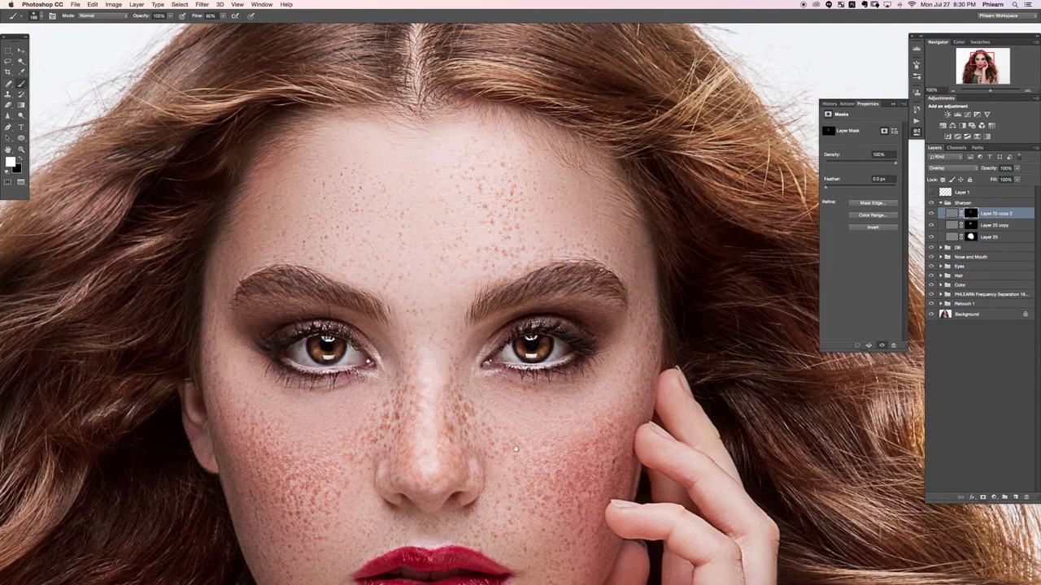
scroll(464, 413, down, 3)
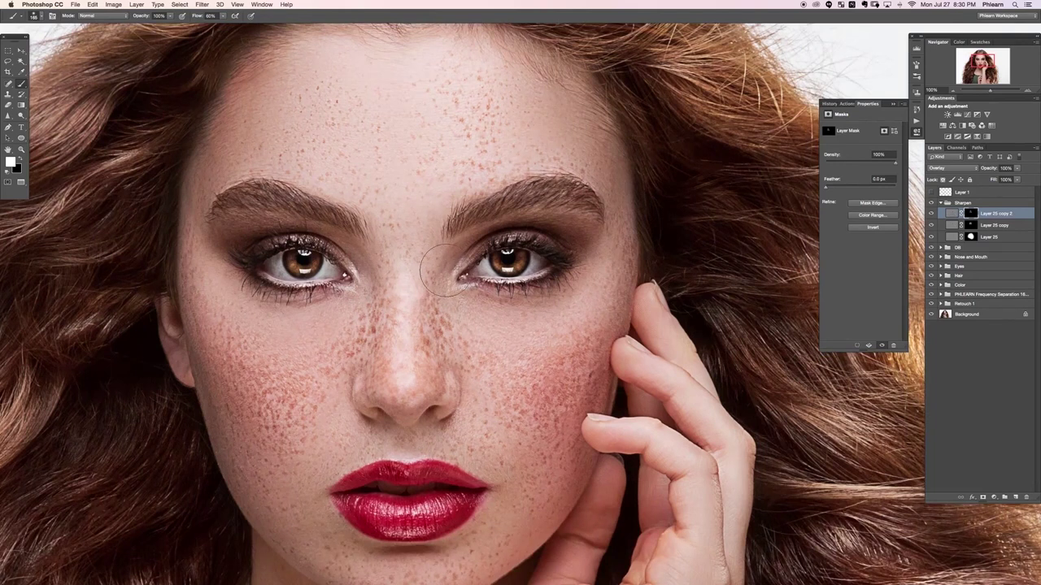
Step: Compare the whole portrait with Layer 25 copy 2 and with the Sharpen group hidden and shown
key(super+minus)
key(super+minus)
key(super+minus)
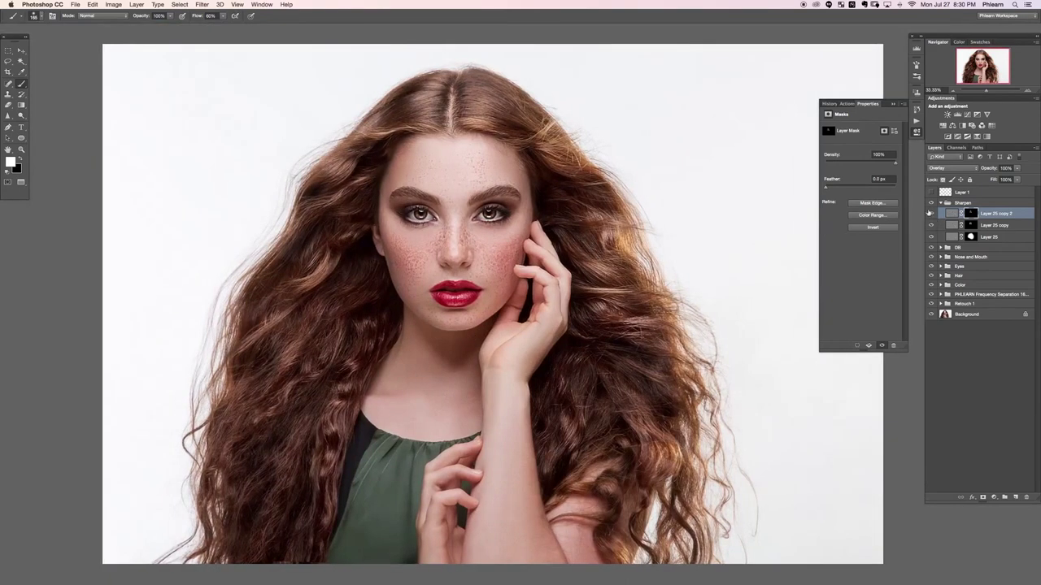
click(931, 214)
click(932, 214)
click(931, 215)
click(931, 215)
click(932, 204)
click(931, 204)
Step: Create a new layer above Layer 25 copy 2 and clone freckles onto the cheek away from the hand
key(super+equal)
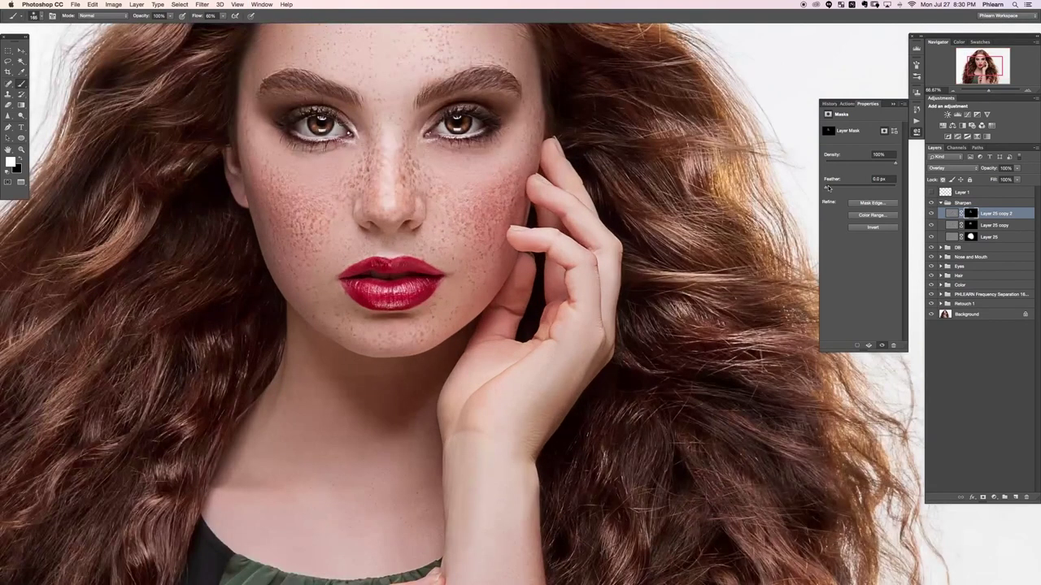
drag(317, 227, 390, 308)
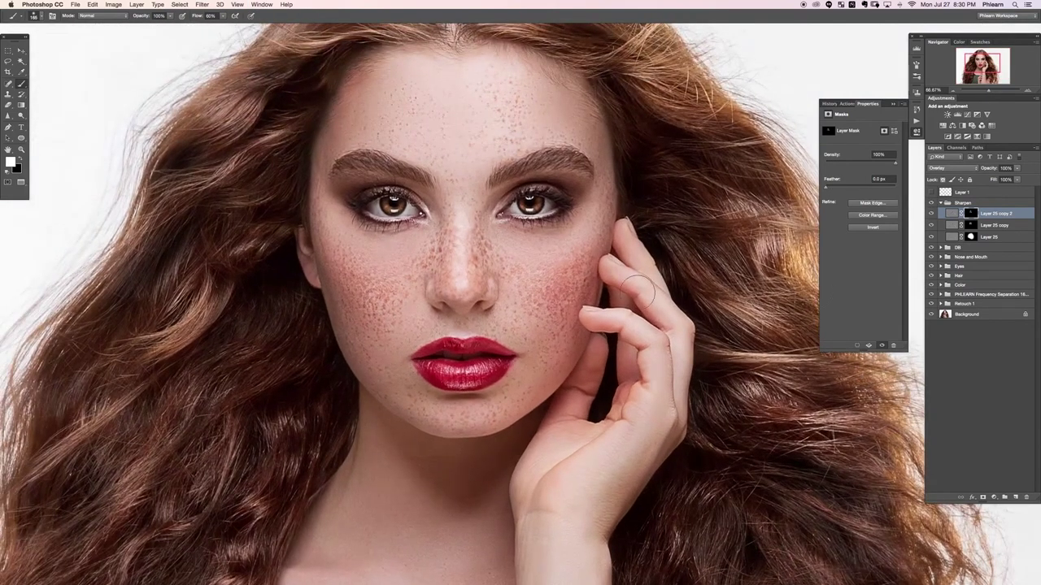
key(super+shift+alt+n)
key(s)
drag(401, 278, 406, 289)
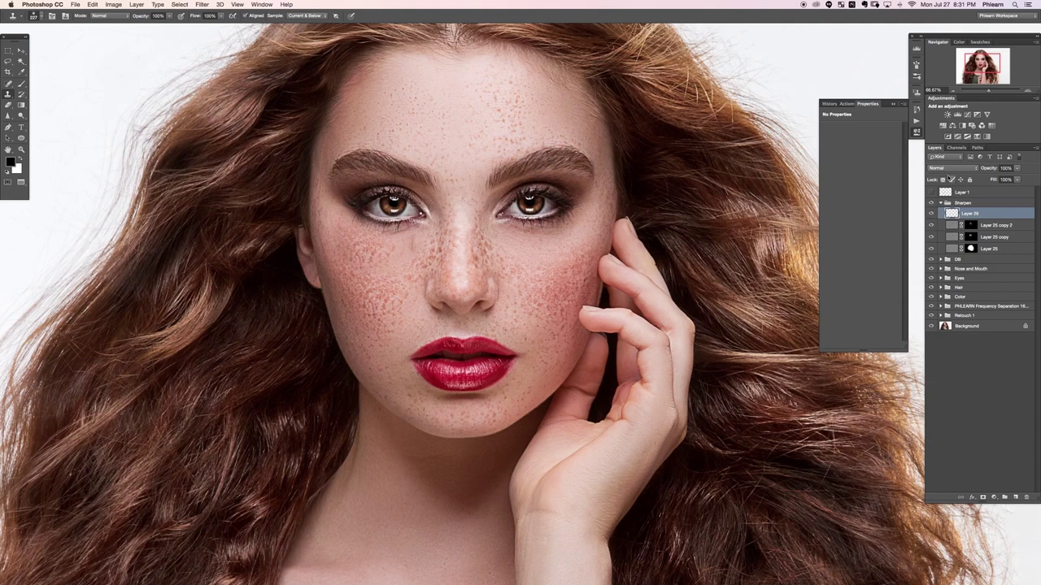
Step: Set the cloned freckle layer's blend mode to Darken and shift the freckles slightly on the cheek
click(966, 168)
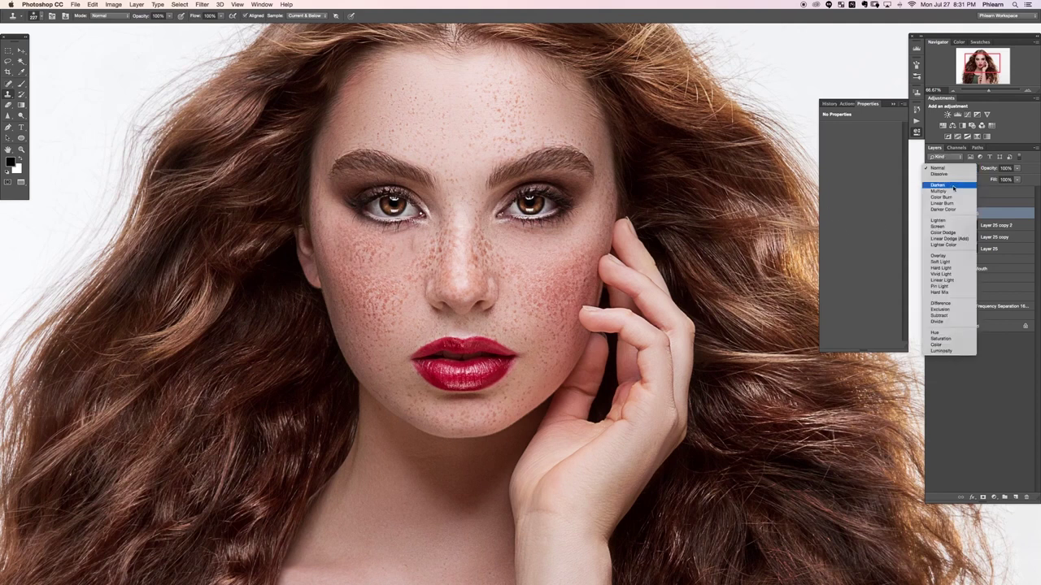
click(947, 188)
key(v)
drag(476, 356, 486, 368)
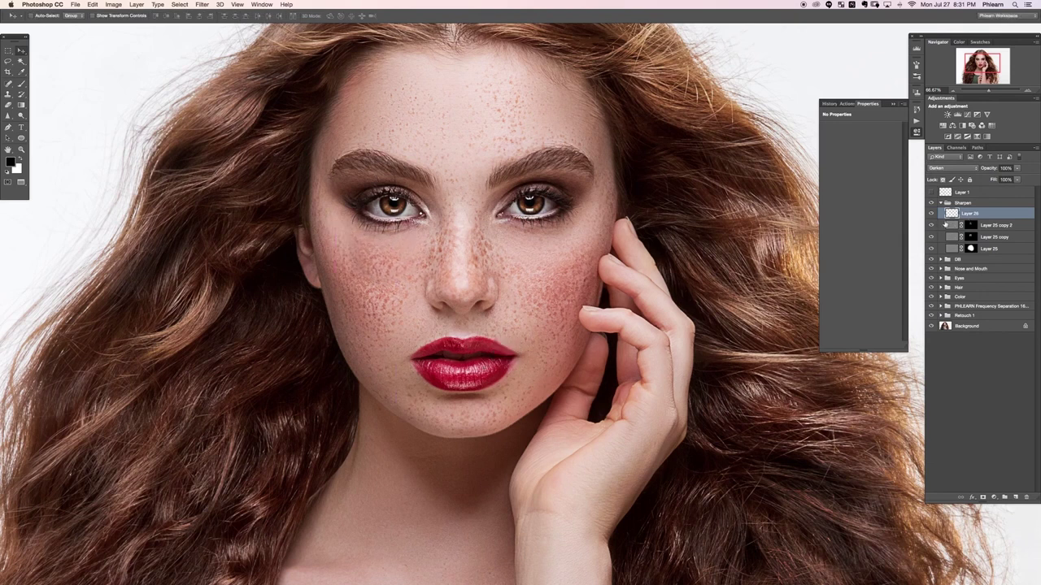
Step: Split and lower the freckle layer's Blend If white point for This Layer to hide its lighter tones
key(super+plus)
key(super+plus)
drag(300, 366, 646, 472)
drag(514, 380, 494, 436)
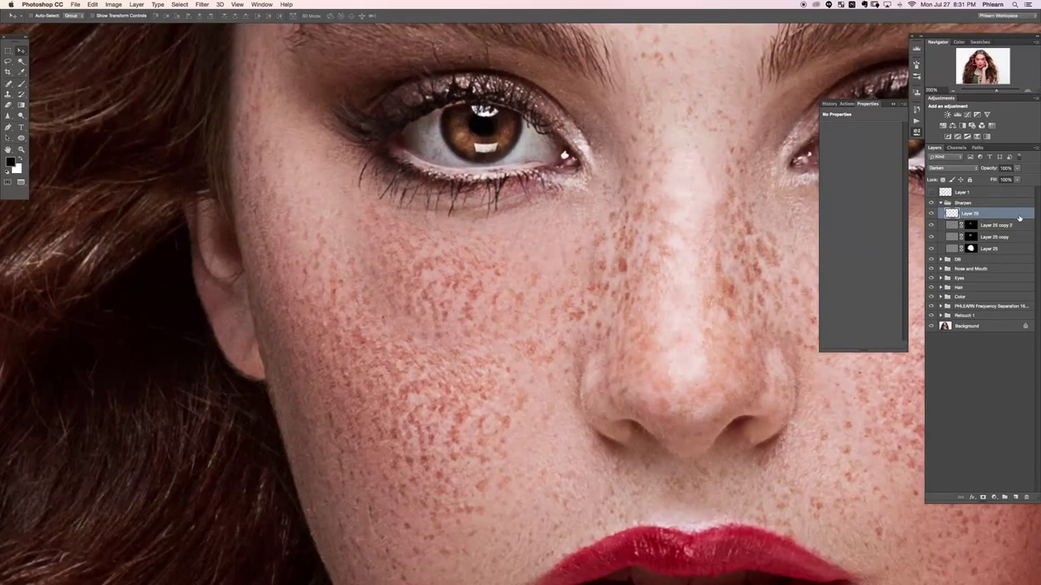
double_click(1005, 216)
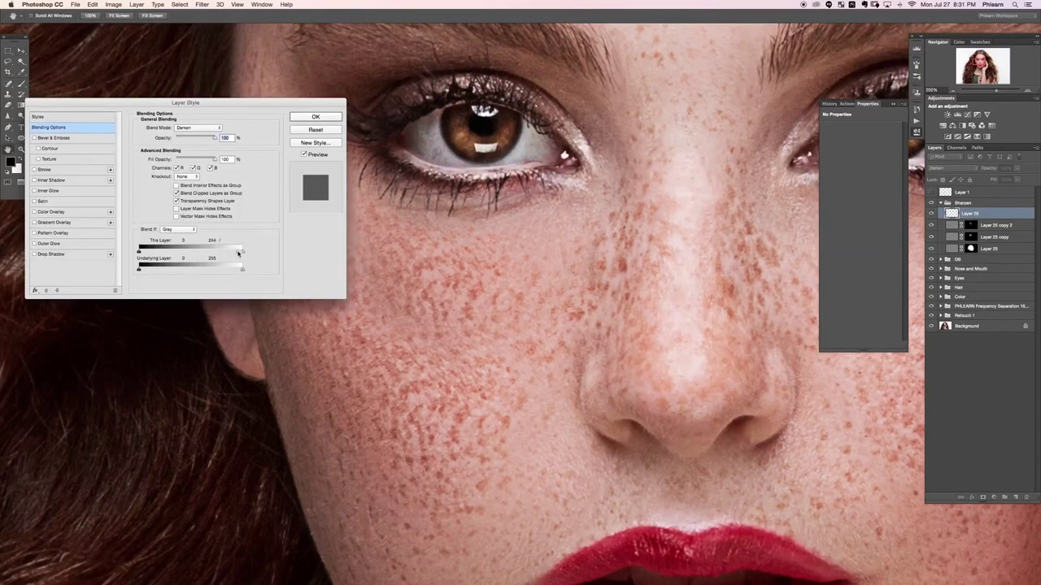
drag(186, 254, 180, 256)
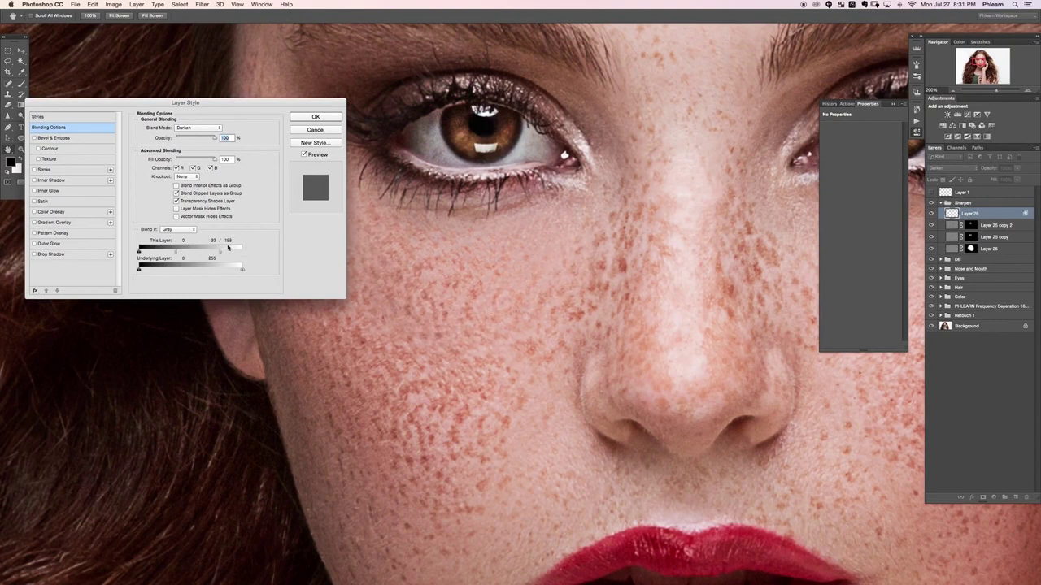
click(313, 117)
Step: Reposition the cloned freckles on the cheek and set the layer's opacity to 50%
drag(451, 343, 430, 336)
key(super+minus)
key(super+minus)
drag(536, 392, 452, 361)
drag(455, 379, 537, 395)
key(5)
Step: Flip the cloned freckles horizontally and move them onto the cheek beside the hand
key(super+t)
right_click(428, 283)
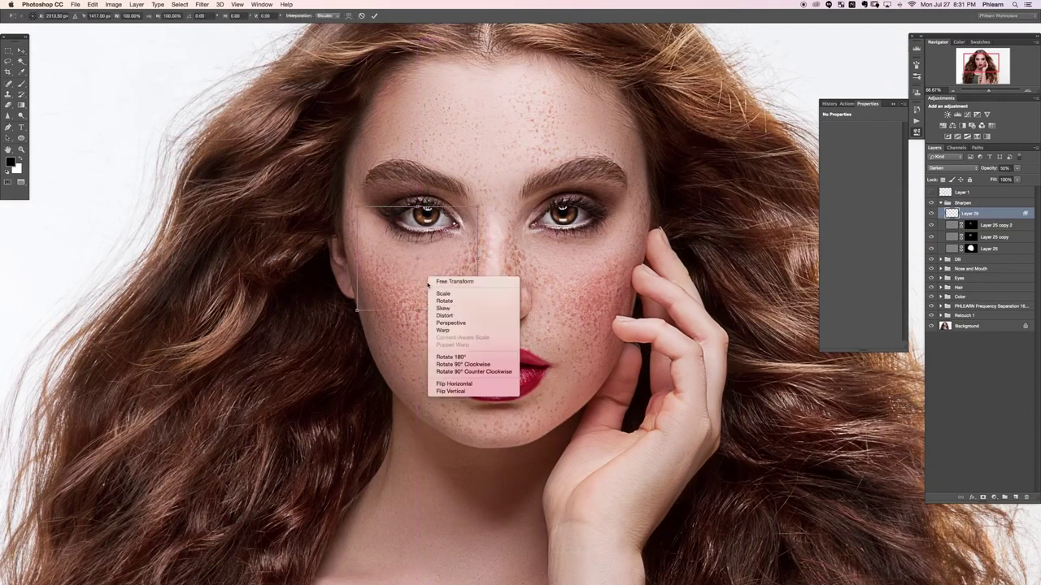
click(457, 384)
key(Return)
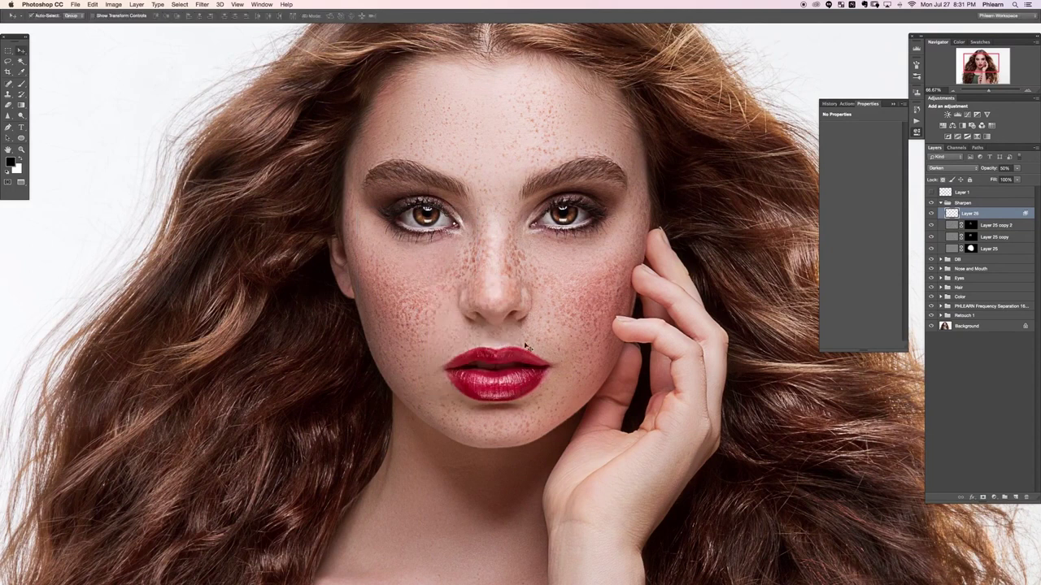
drag(444, 287, 579, 291)
scroll(630, 311, right, 3)
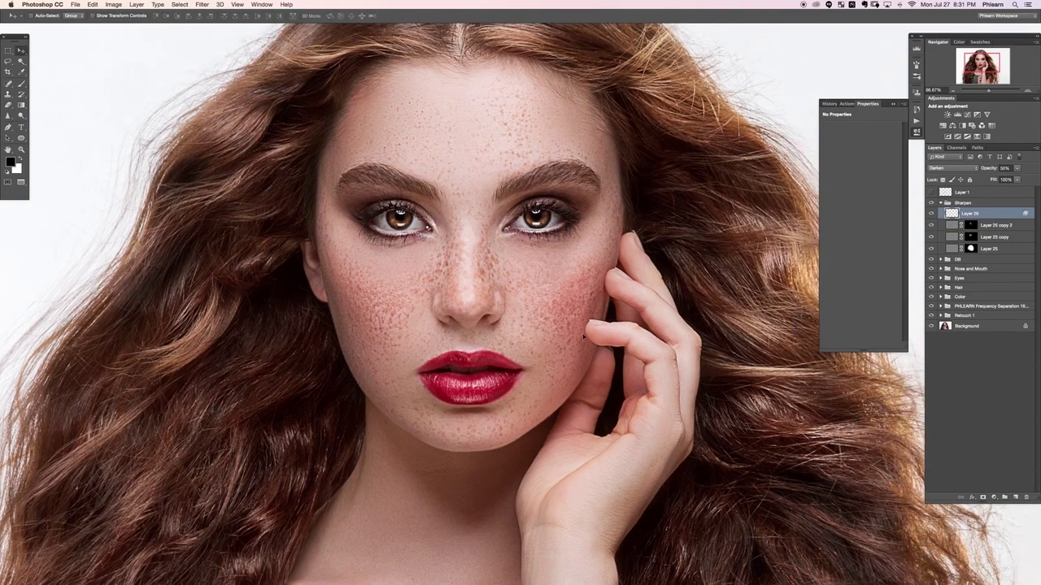
Step: Rotate the flipped freckles with Free Transform and nudge them into place on the cheek beside the hand
key(super+t)
drag(610, 312, 610, 355)
key(Return)
drag(538, 302, 541, 299)
drag(575, 336, 577, 338)
Step: Delete the cloned freckle layer
key(BackSpace)
key(super+minus)
key(super+minus)
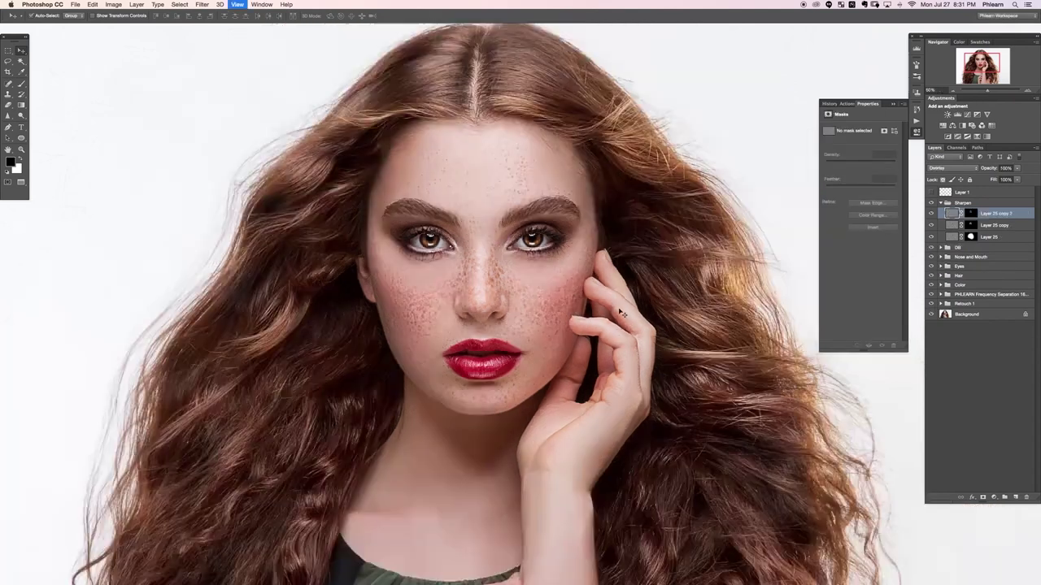
key(super+plus)
key(super+plus)
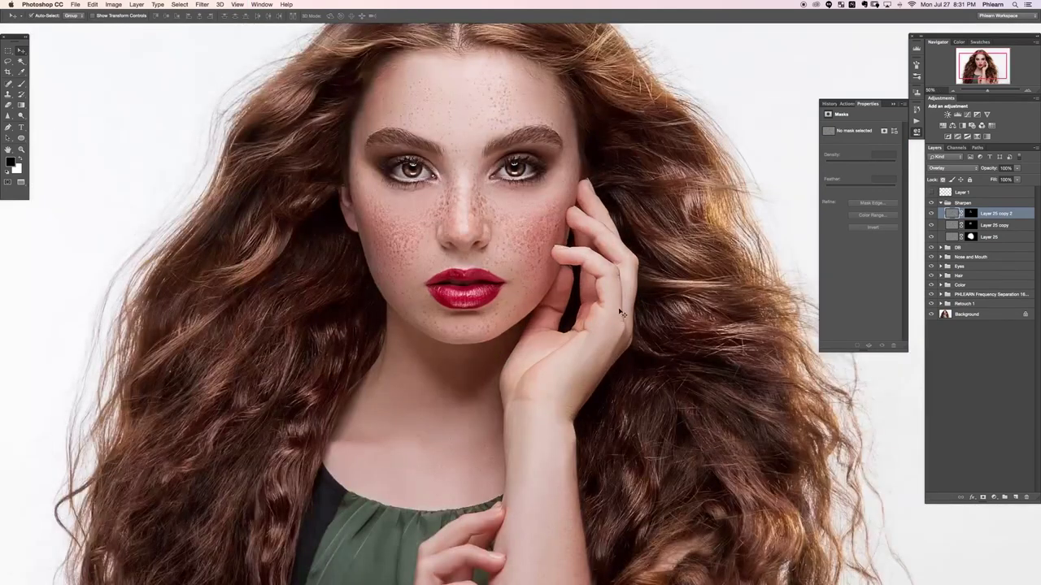
Step: Clone freckles onto the cheek and nose area on a new layer with the Clone Stamp, setting its flow to 60%
drag(412, 230, 459, 318)
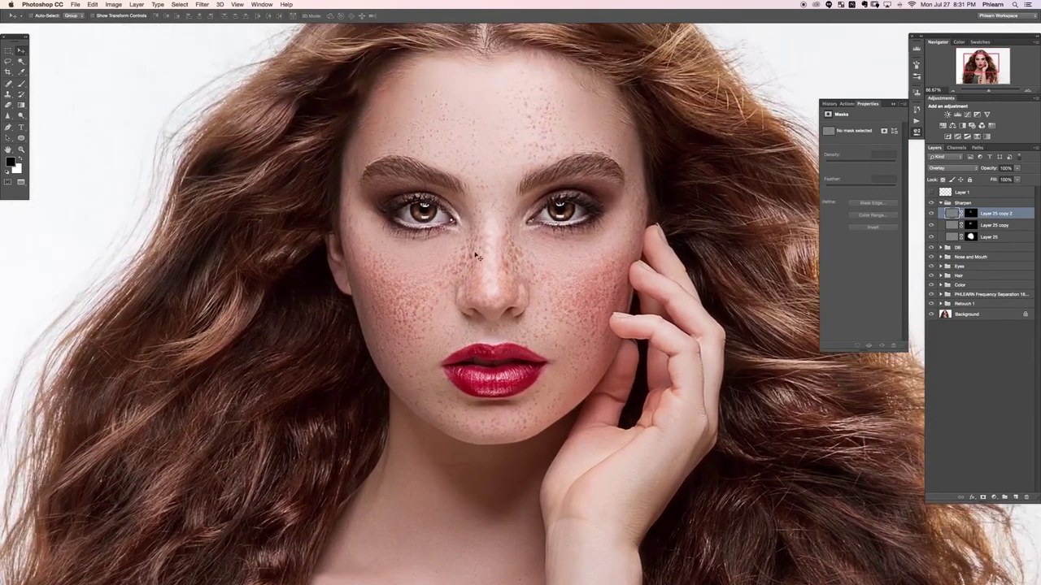
click(931, 214)
click(931, 215)
key(super+alt+shift+n)
key(s)
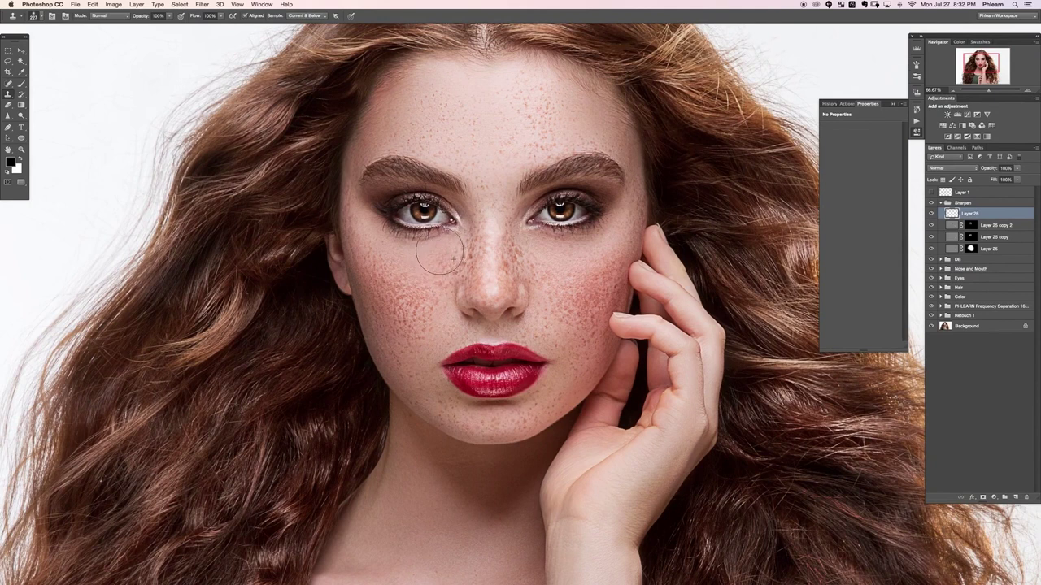
mouse_move(423, 264)
mouse_down()
mouse_move(412, 266)
mouse_move(436, 270)
mouse_move(419, 272)
mouse_move(453, 311)
mouse_up()
alt+click(400, 254)
key(super+z)
drag(456, 276, 444, 160)
mouse_move(479, 261)
mouse_down()
mouse_move(458, 266)
mouse_move(458, 253)
mouse_up()
key(shift+6)
Step: Set the cloned freckle layer's blend mode to Darken and nudge the freckles slightly sideways
click(948, 170)
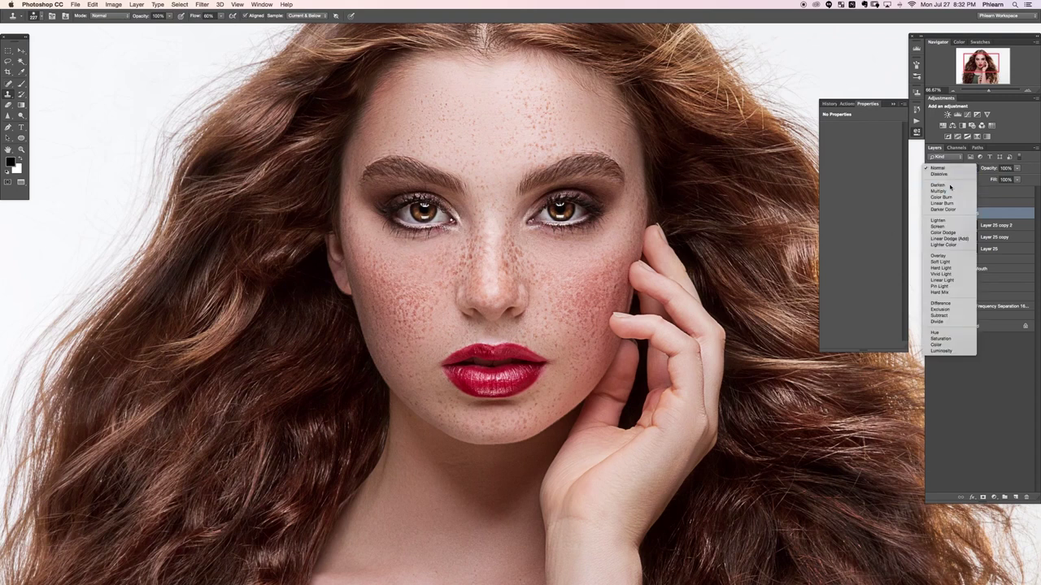
click(948, 188)
key(v)
drag(543, 356, 551, 355)
Step: Partly erase the cloned freckles on the cheek and beside the nose with the Eraser at 20% flow
key(e)
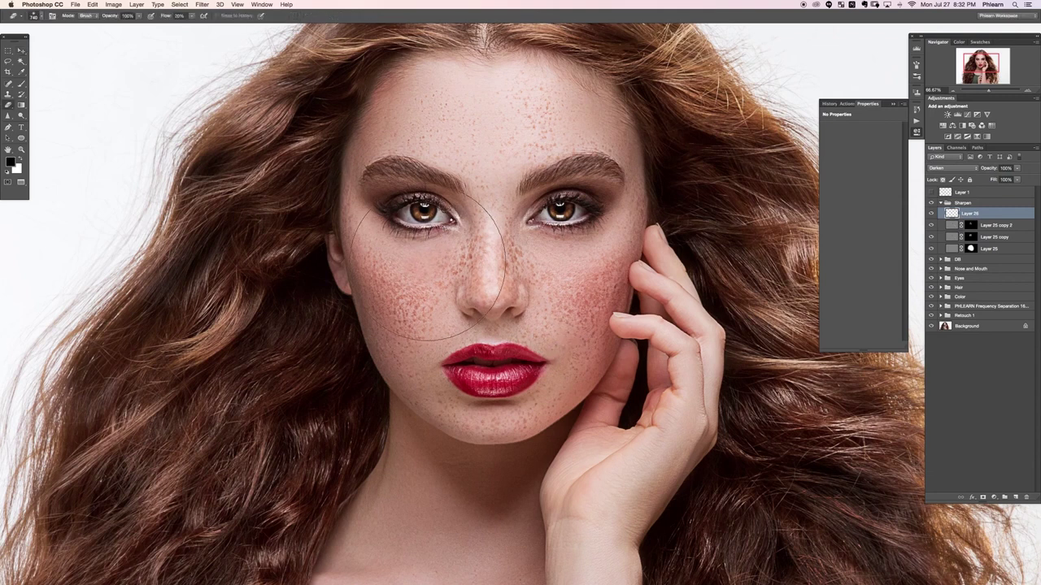
mouse_move(445, 250)
mouse_down()
mouse_move(385, 253)
mouse_move(411, 260)
mouse_up()
key(super+0)
key(super+plus)
key(super+minus)
drag(474, 221, 453, 231)
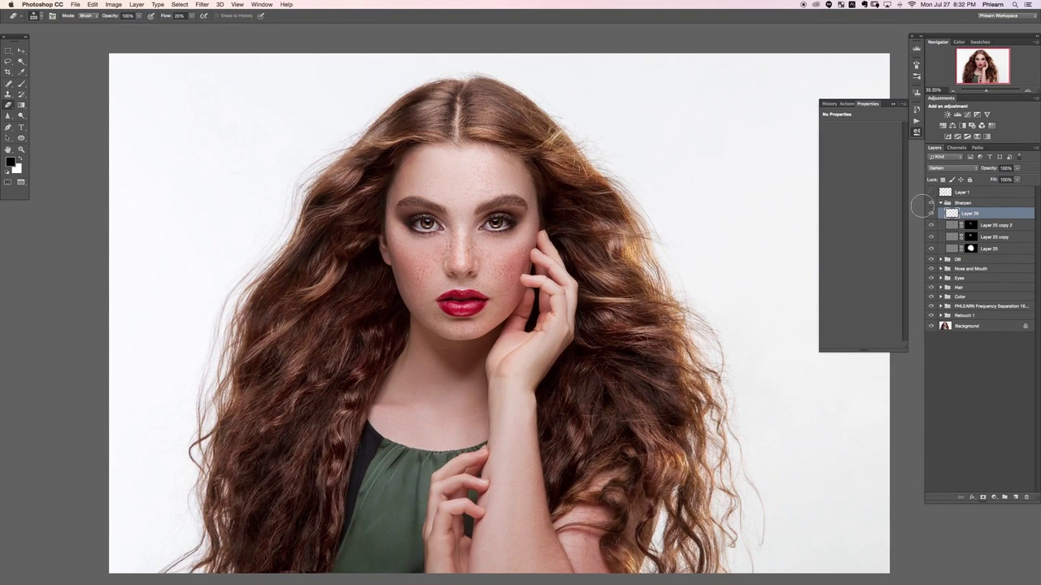
Step: Compare the face with and without the cloned freckles and delete that layer
click(930, 214)
click(930, 215)
click(930, 215)
click(930, 214)
click(931, 215)
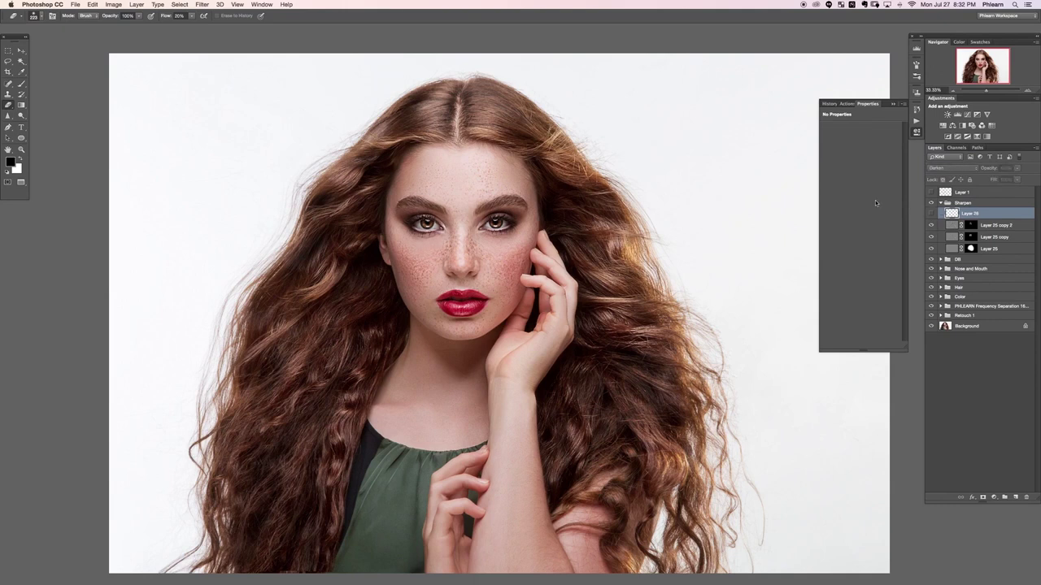
key(Delete)
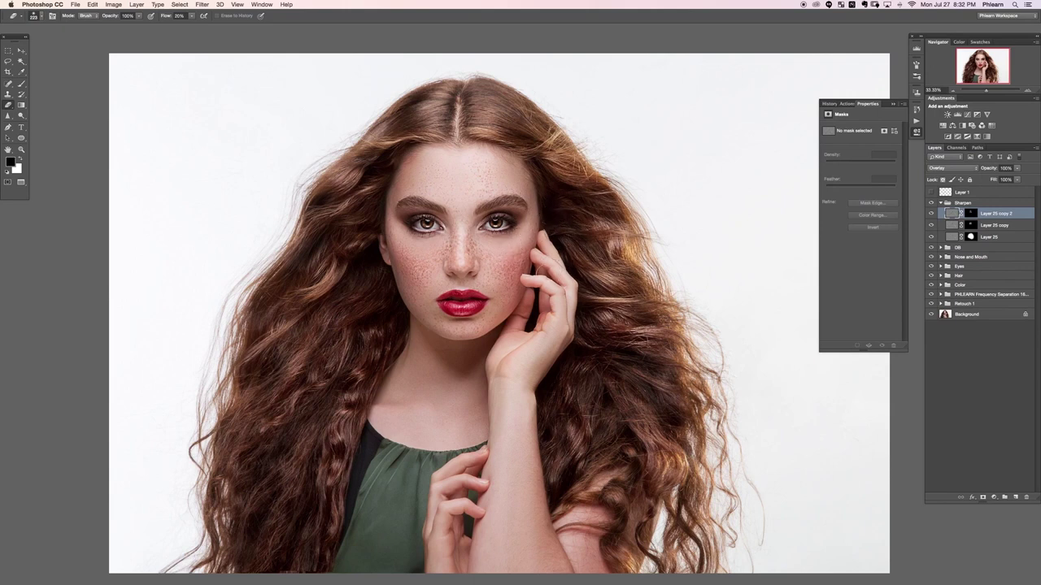
Step: Set the canvas surround to a custom white colour
drag(570, 458, 557, 449)
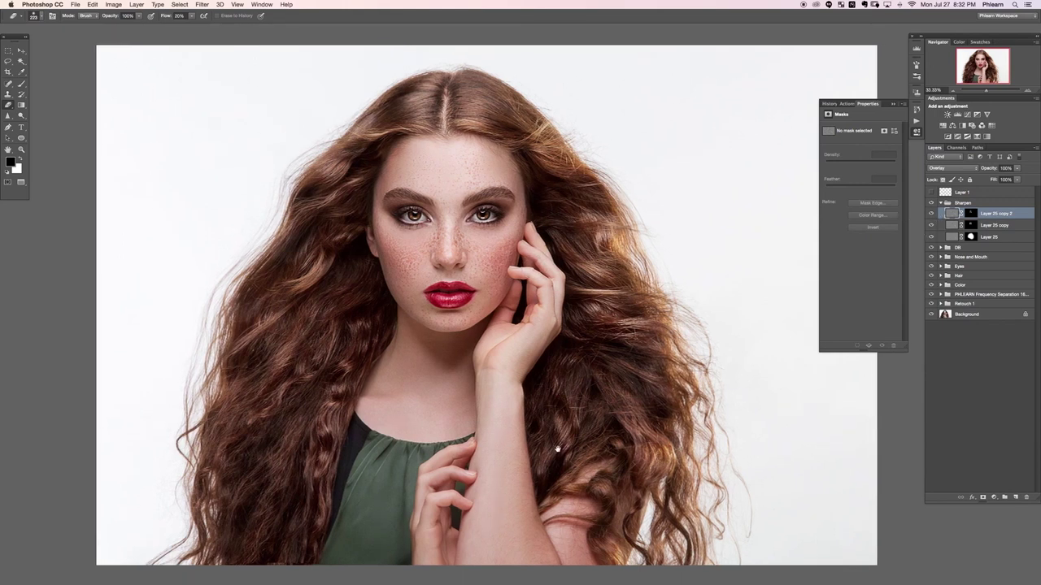
scroll(558, 448, left, 4)
scroll(557, 448, down, 2)
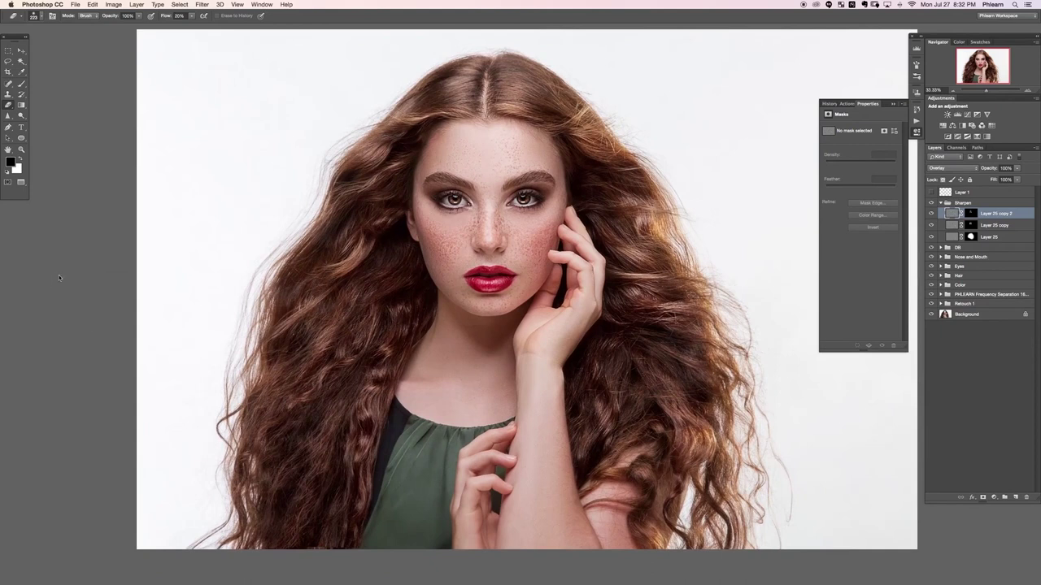
right_click(59, 278)
click(90, 330)
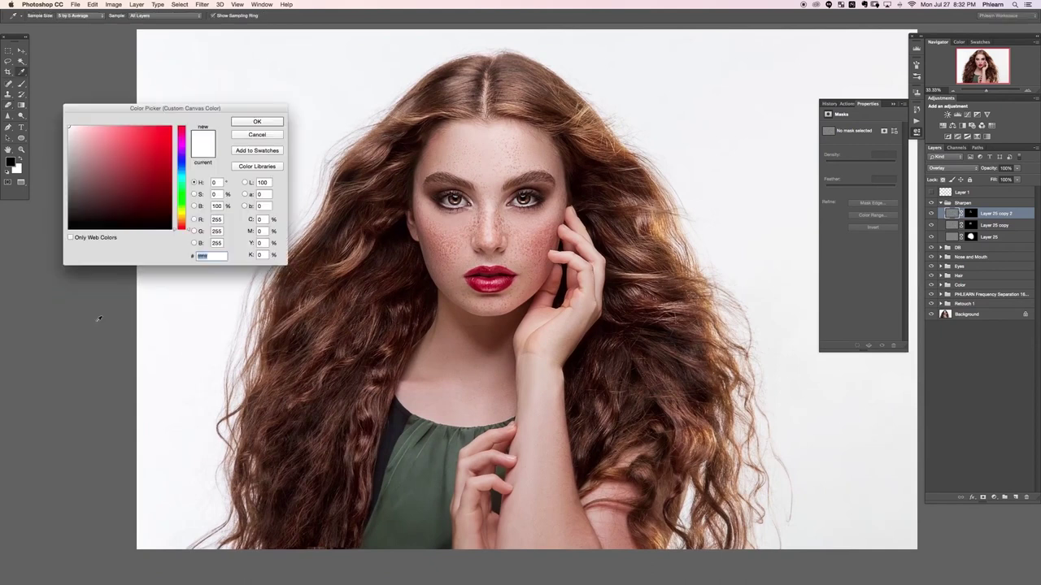
drag(102, 169, 59, 87)
click(246, 120)
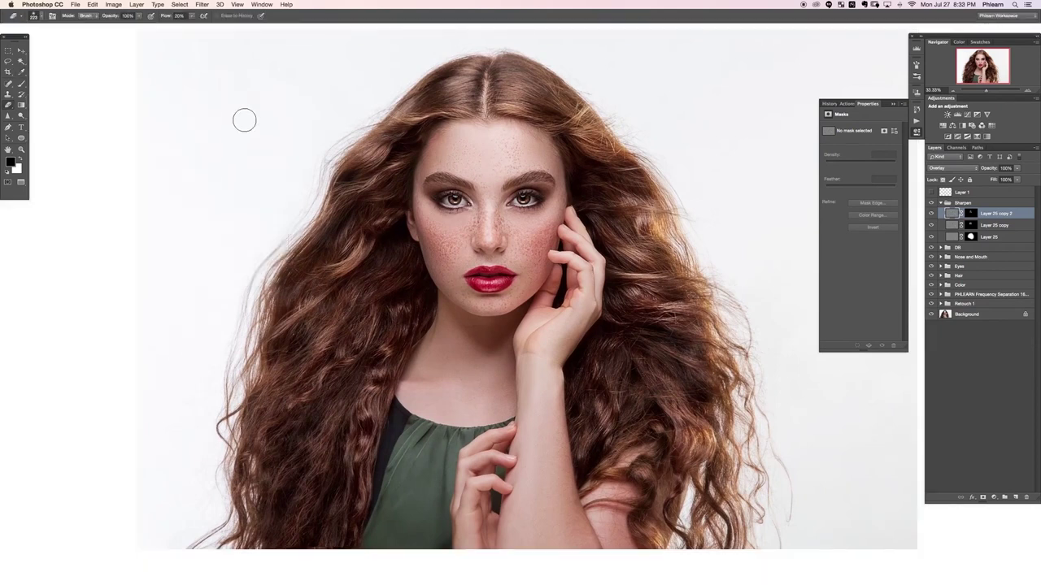
Step: Switch the canvas surround to the default colour and back to custom white to compare them
right_click(93, 237)
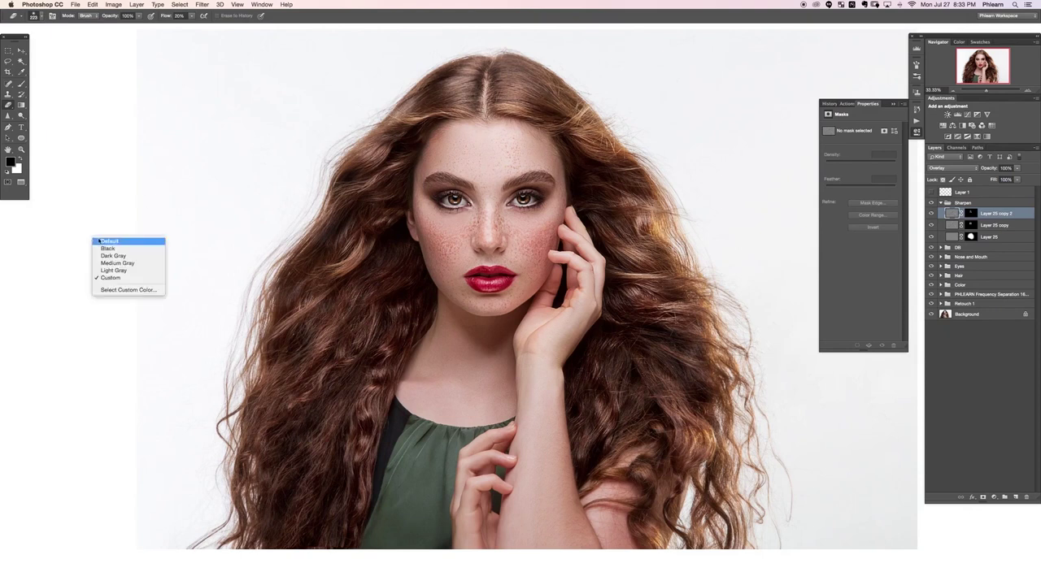
click(98, 242)
right_click(85, 236)
click(121, 284)
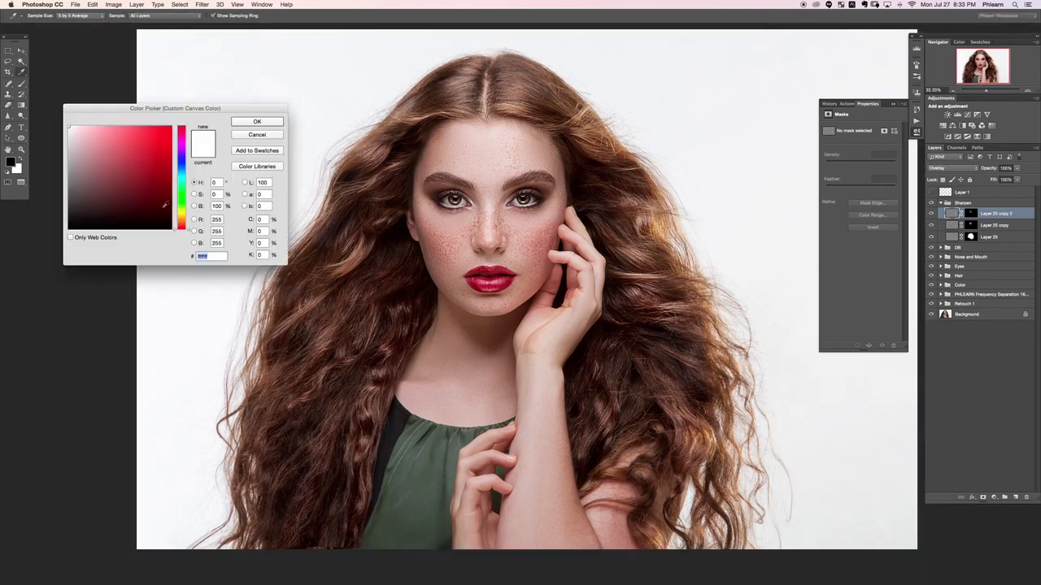
click(257, 122)
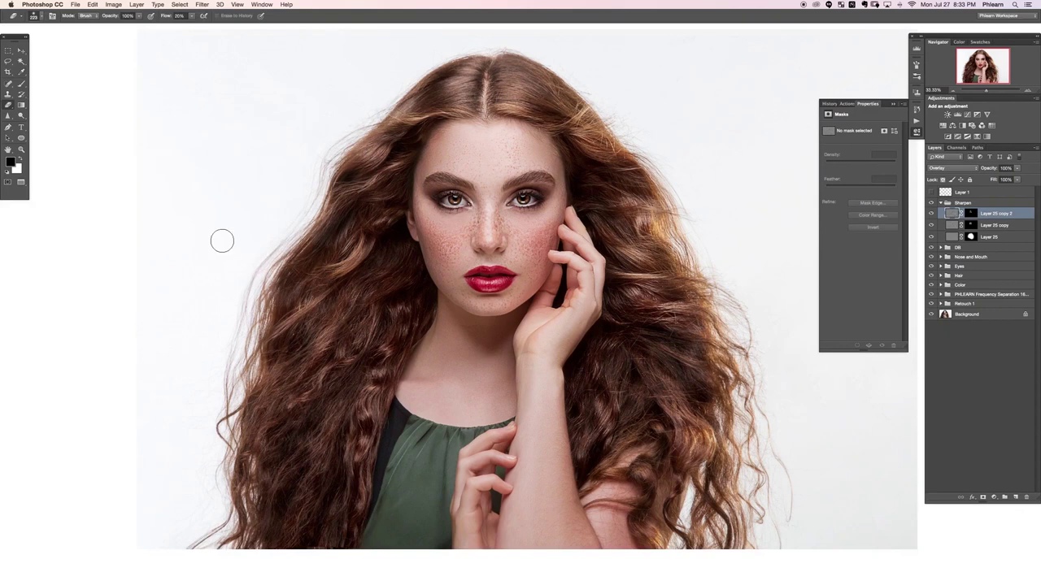
Step: Add a Levels adjustment layer above the sharpening layers and lower its white input level to 216
key(super+minus)
key(super+minus)
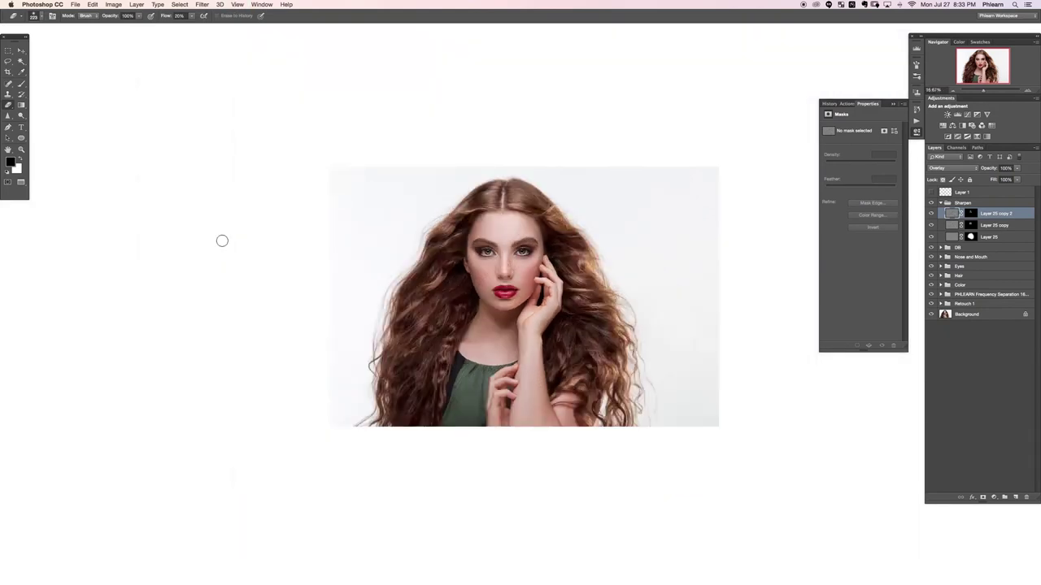
drag(556, 309, 500, 316)
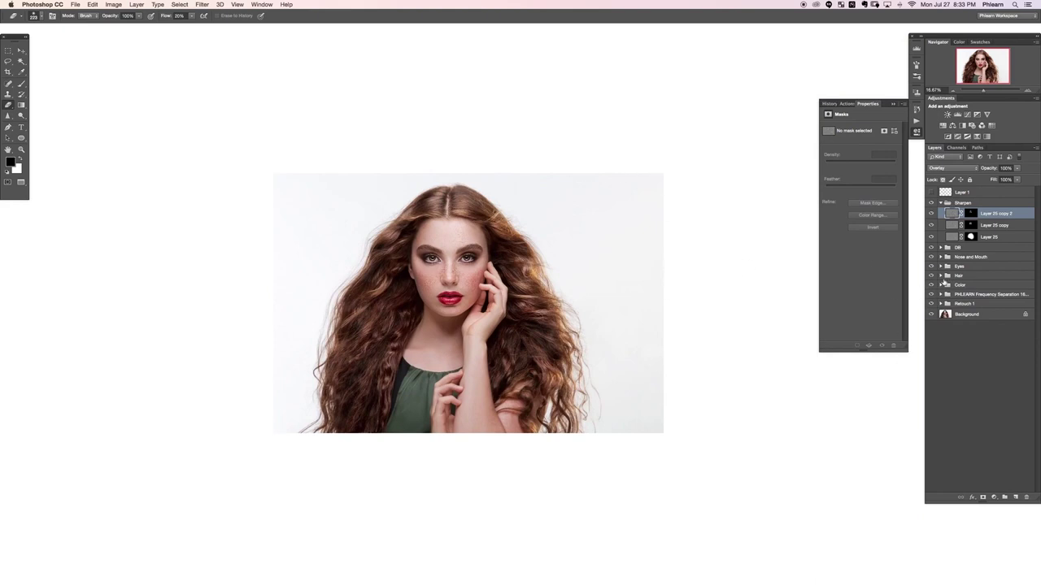
click(999, 499)
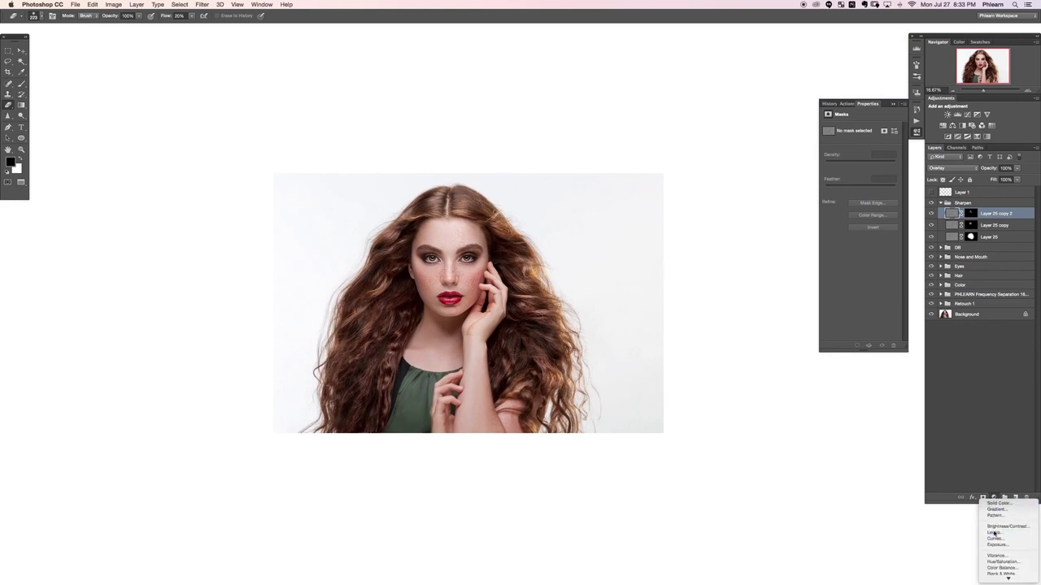
click(1002, 530)
drag(896, 189, 890, 190)
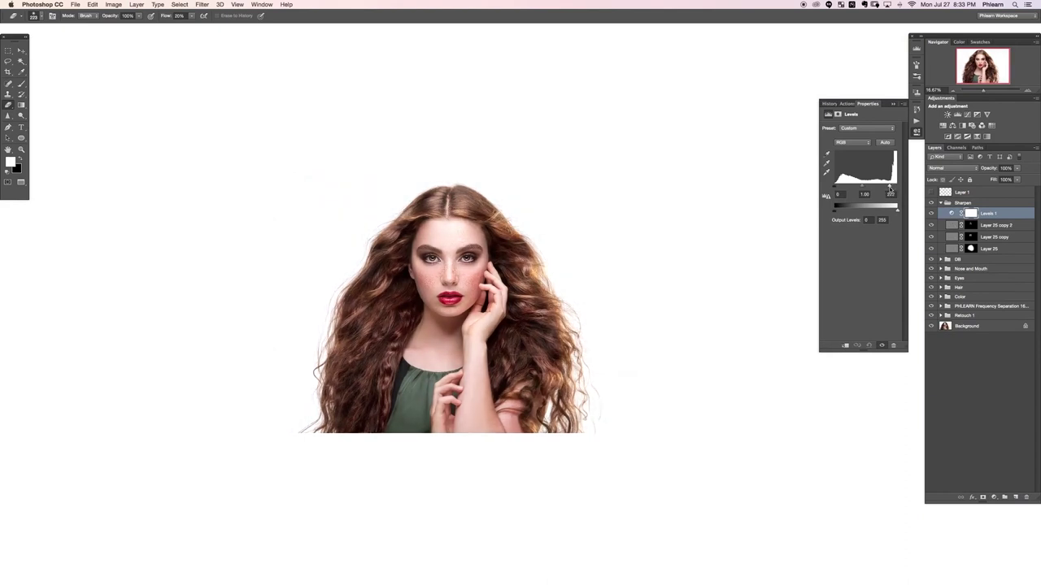
Step: Compare the background with and without the Levels adjustment
click(932, 214)
click(932, 214)
click(931, 214)
click(931, 214)
click(928, 214)
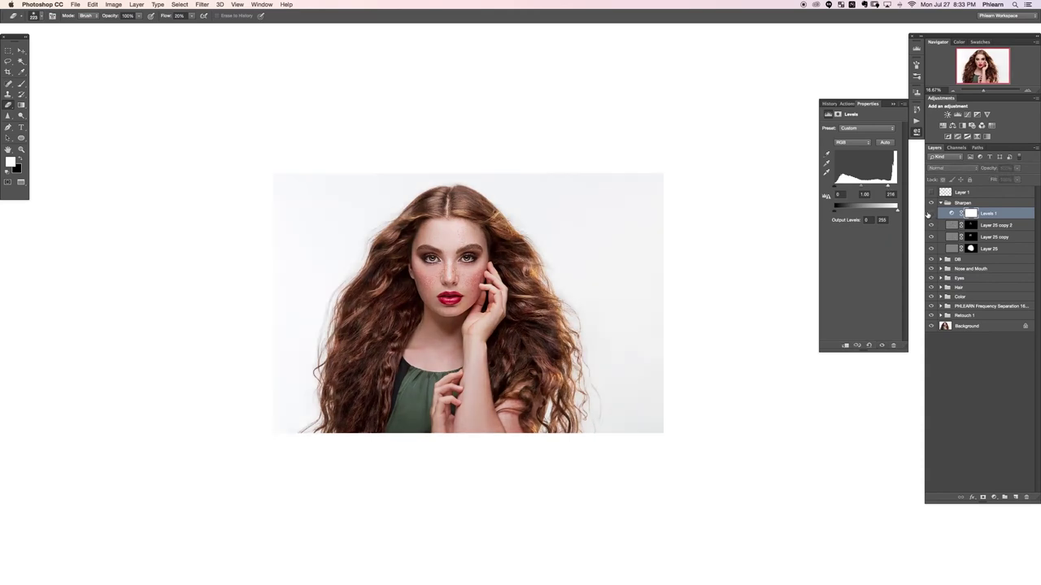
click(929, 214)
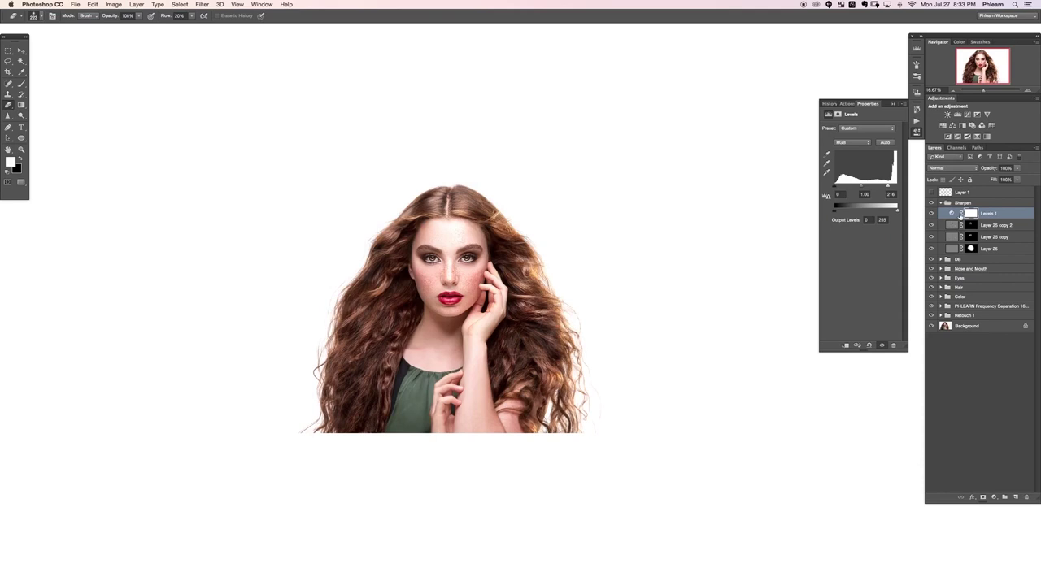
Step: Invert the Levels mask to black and paint white with a large brush over the background beside the upper hair
key(super+i)
key(b)
ctrl+alt+drag(577, 252, 619, 256)
key(bracketright)
key(bracketright)
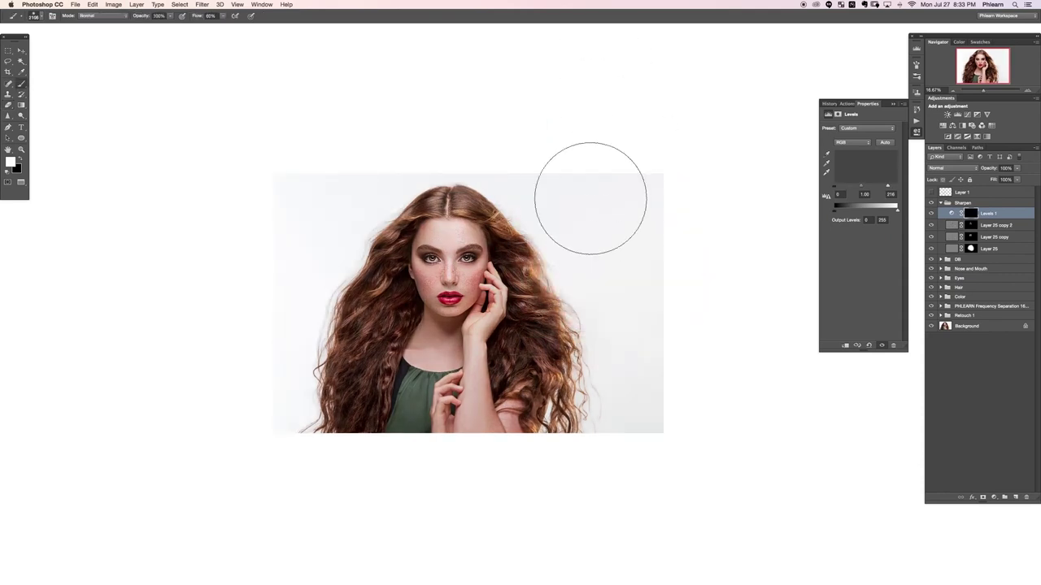
drag(648, 201, 624, 206)
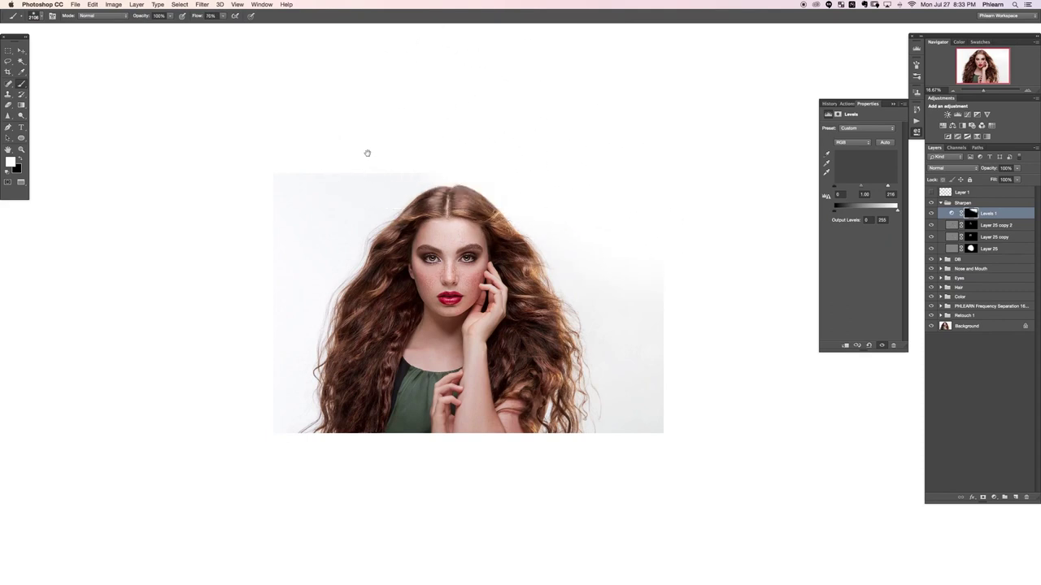
Step: Paint white on the Levels mask over the remaining background on both sides of the hair
drag(367, 153, 378, 149)
drag(411, 235, 396, 211)
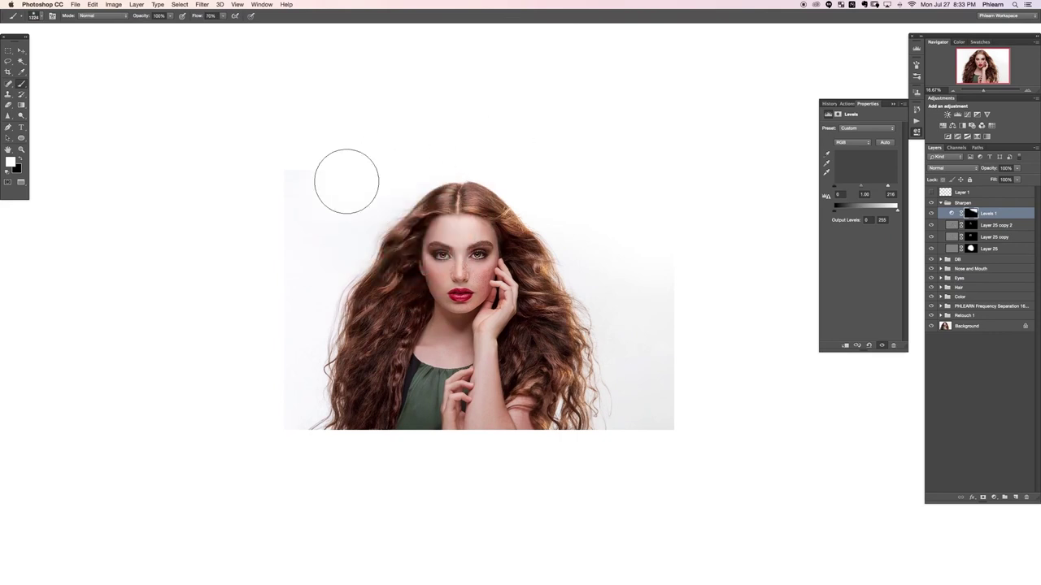
mouse_move(265, 243)
mouse_down()
mouse_move(309, 265)
mouse_move(284, 483)
mouse_up()
mouse_move(701, 287)
mouse_down()
mouse_move(644, 288)
mouse_move(609, 234)
mouse_move(632, 427)
mouse_move(669, 332)
mouse_move(660, 457)
mouse_move(676, 421)
mouse_move(627, 169)
mouse_move(686, 269)
mouse_move(647, 158)
mouse_up()
drag(625, 346, 659, 358)
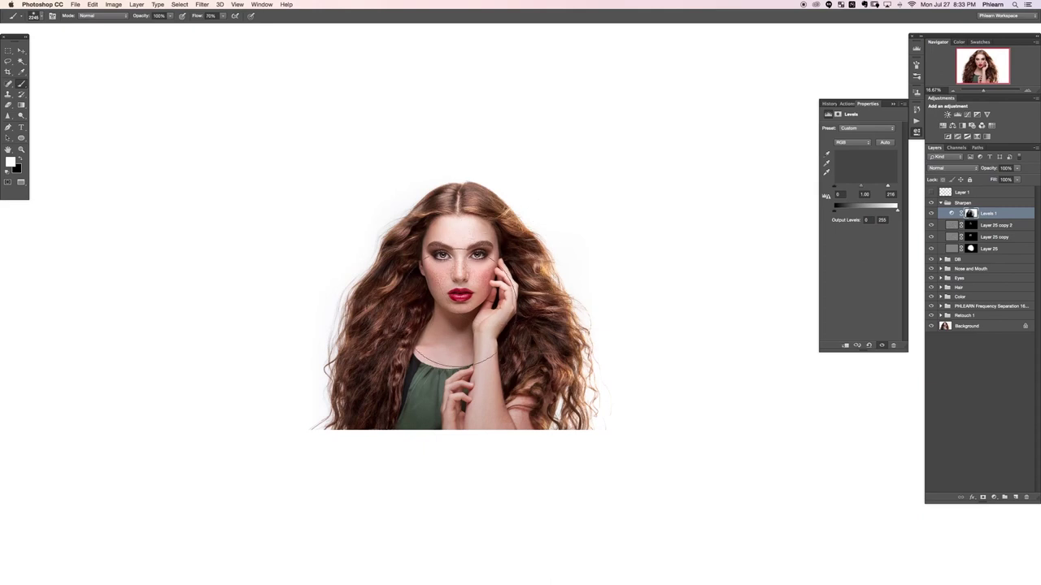
key(x)
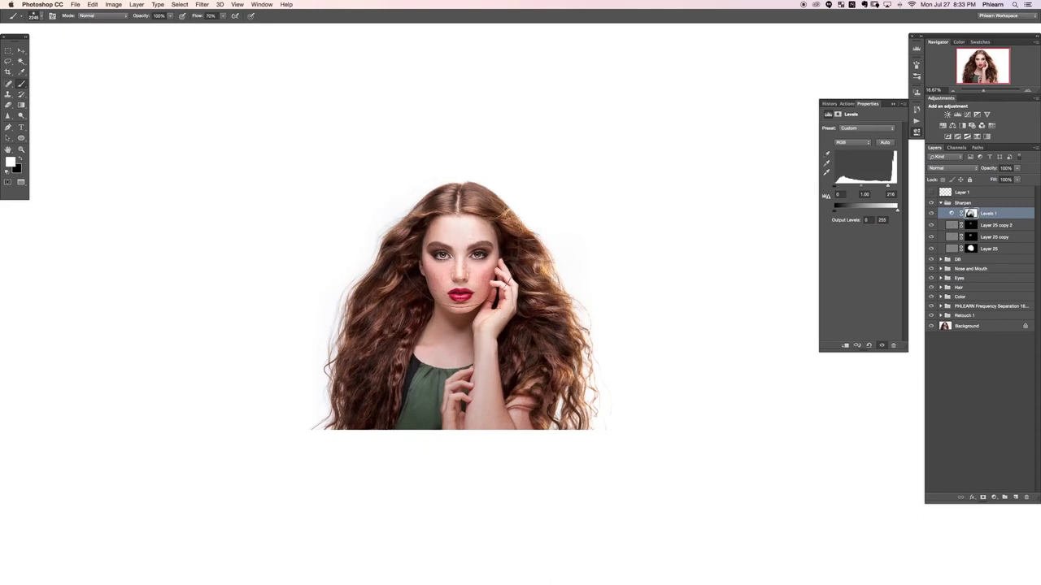
key(x)
drag(444, 260, 407, 260)
Step: Compare the brightened background with and without the masked Levels layer
click(932, 214)
click(932, 214)
click(932, 214)
click(932, 214)
click(931, 211)
click(931, 213)
click(931, 213)
click(931, 213)
Step: Show the portrait in full-screen view and set its canvas surround to custom white
key(super+equal)
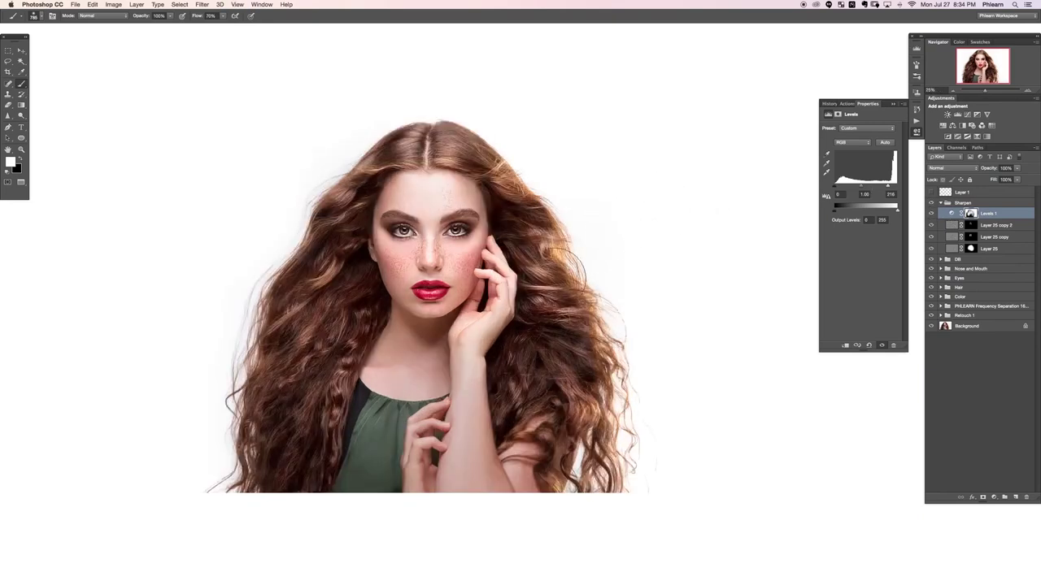
scroll(465, 372, up, 3)
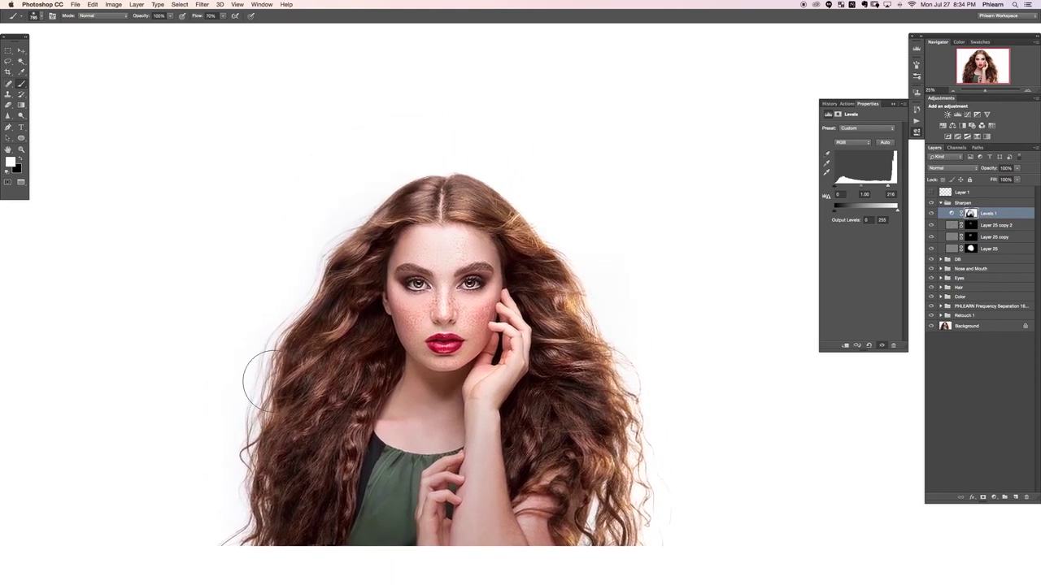
key(f)
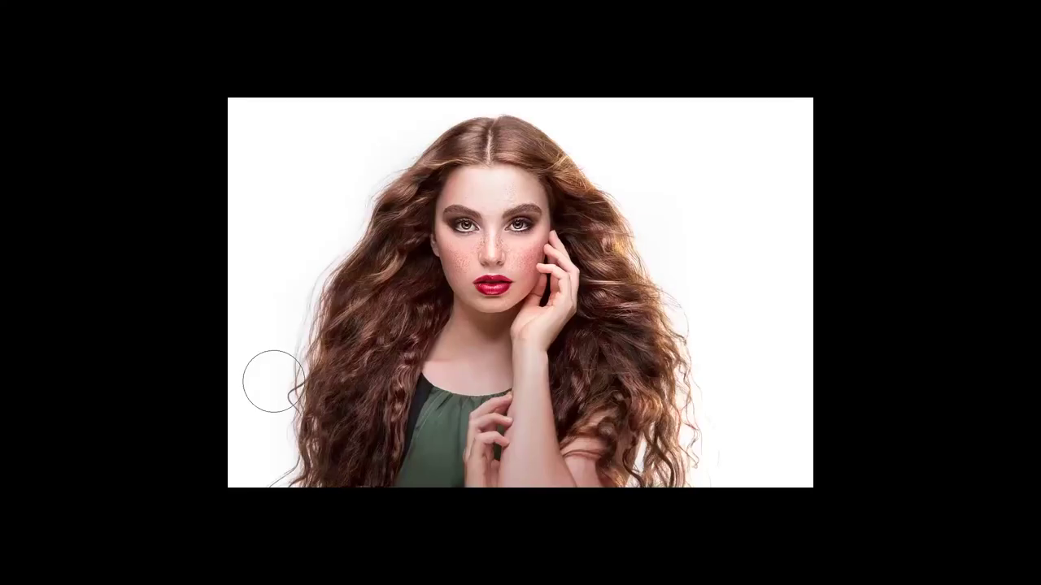
right_click(132, 236)
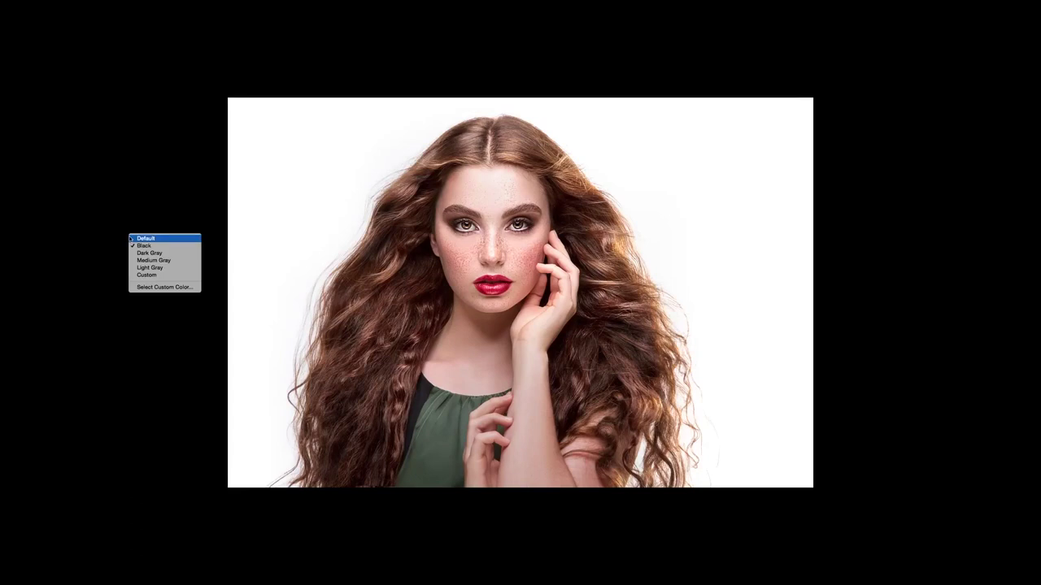
click(181, 290)
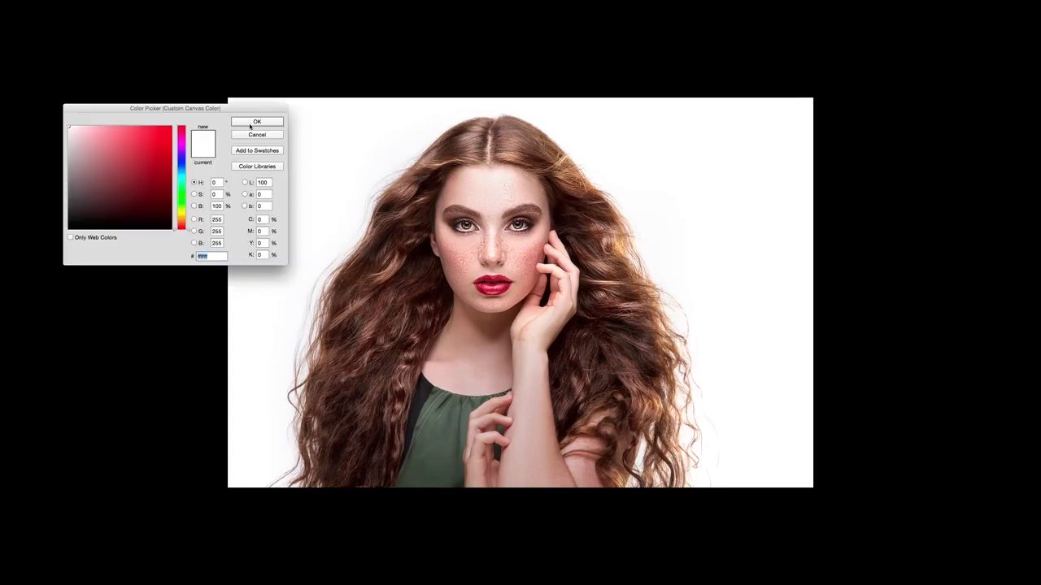
click(251, 124)
key(super+plus)
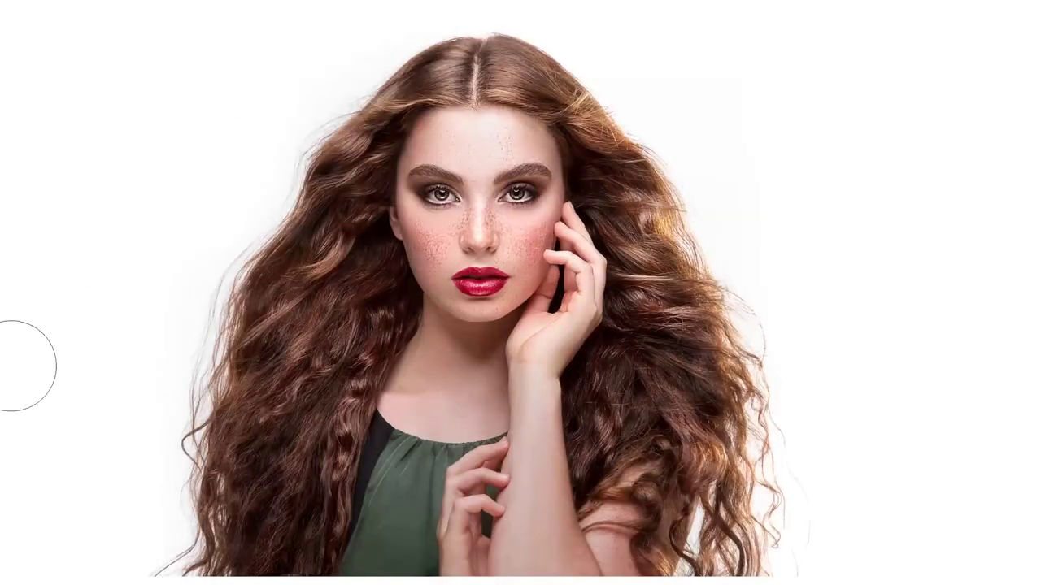
drag(728, 355, 730, 367)
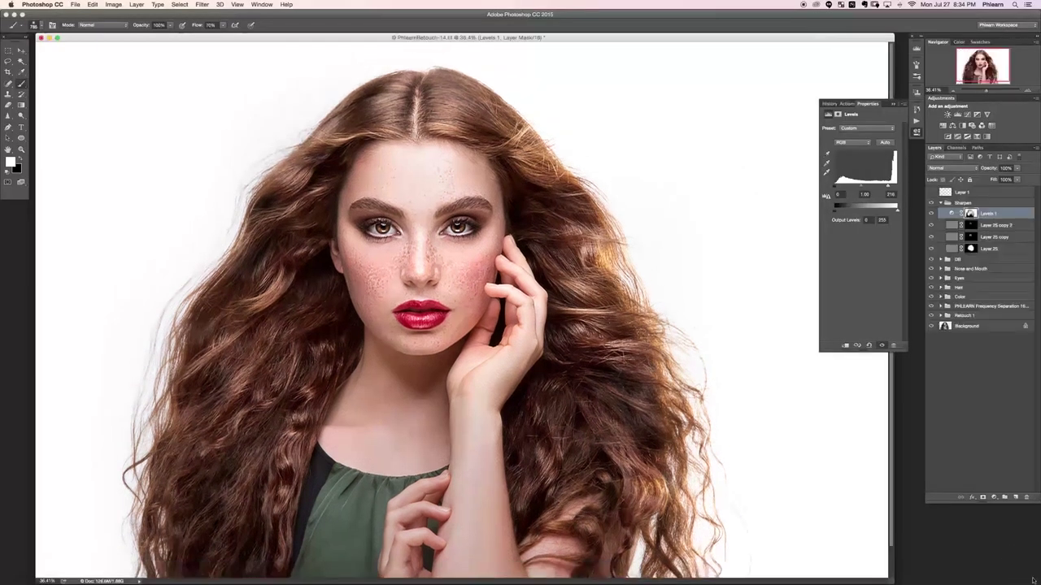
Step: Return to the full-screen view with the editing interface and collapse the Sharpen group
key(f)
key(super+minus)
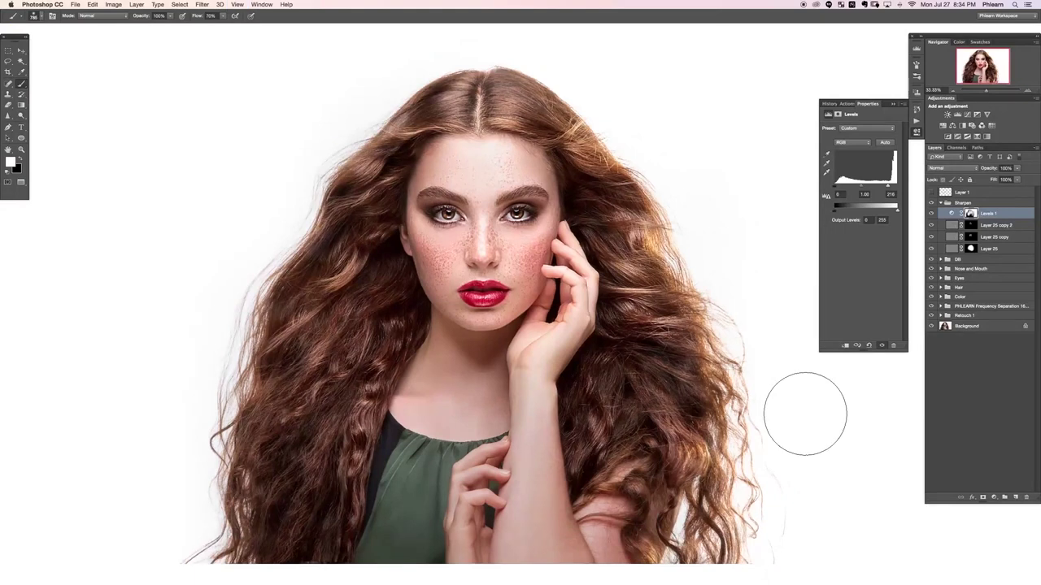
drag(529, 220, 524, 237)
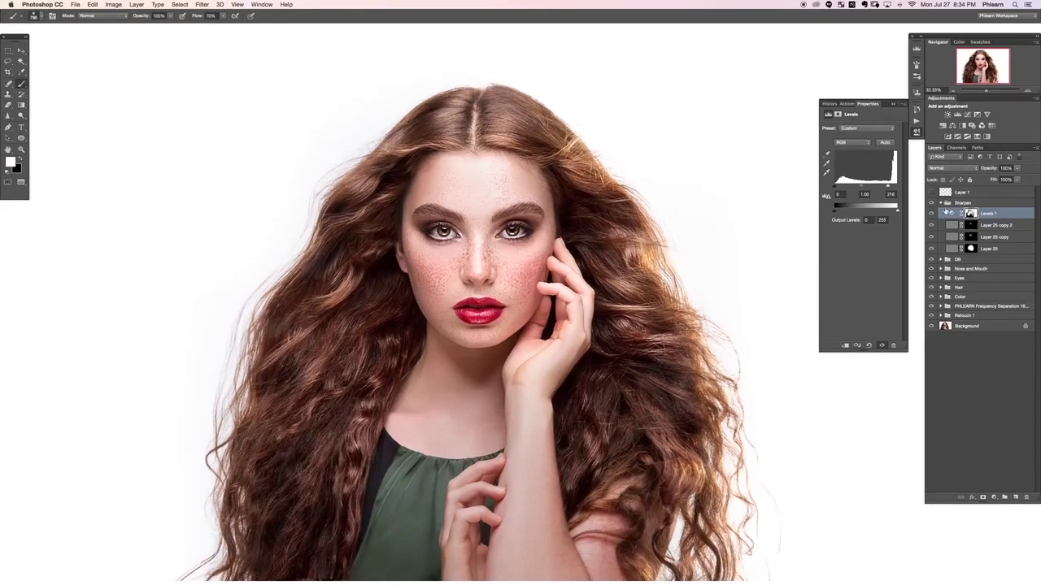
click(946, 202)
click(941, 204)
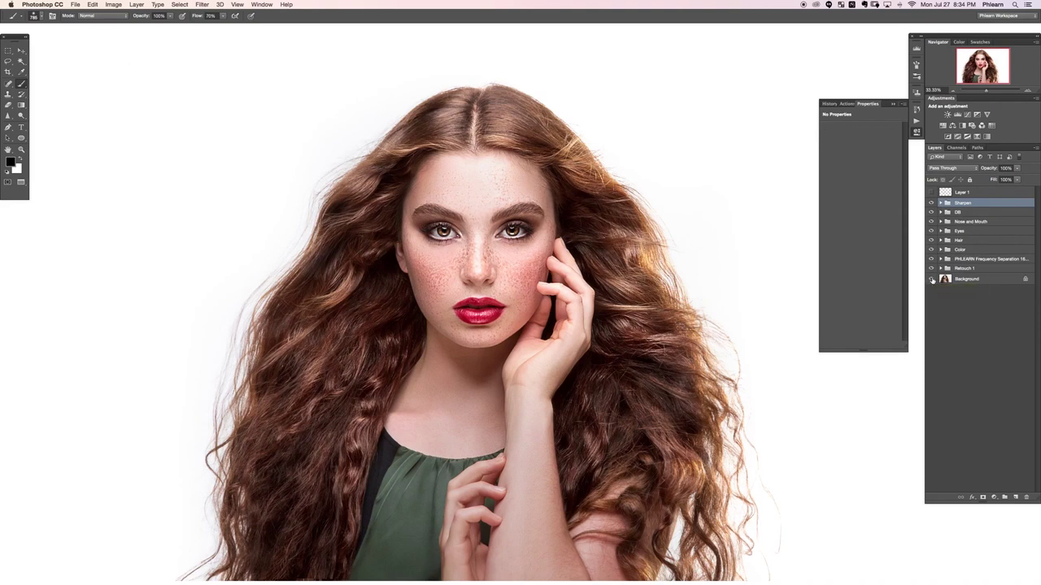
Step: Compare the original Background layer alone with the fully retouched portrait
alt+click(931, 279)
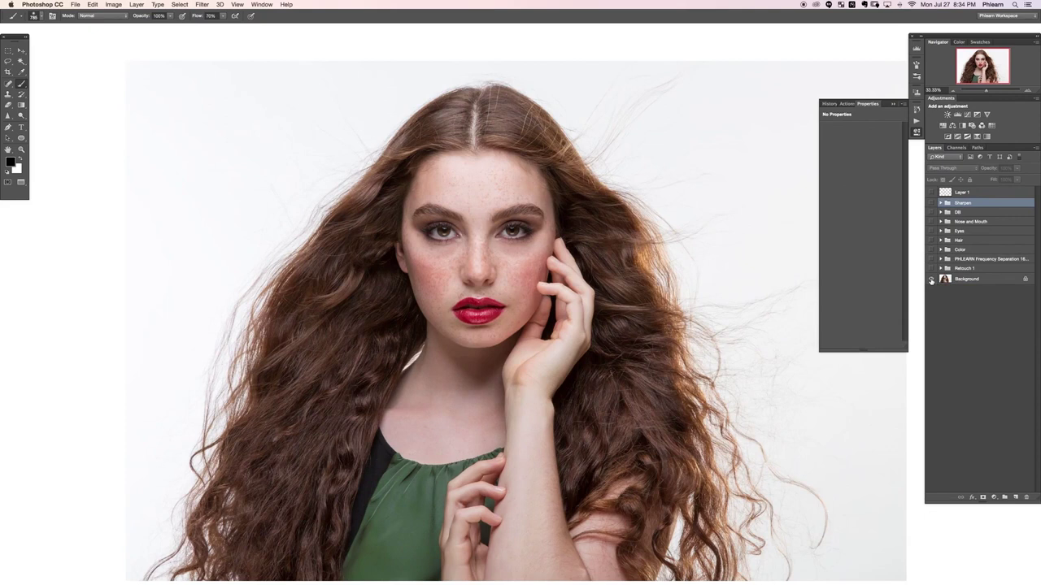
alt+click(931, 279)
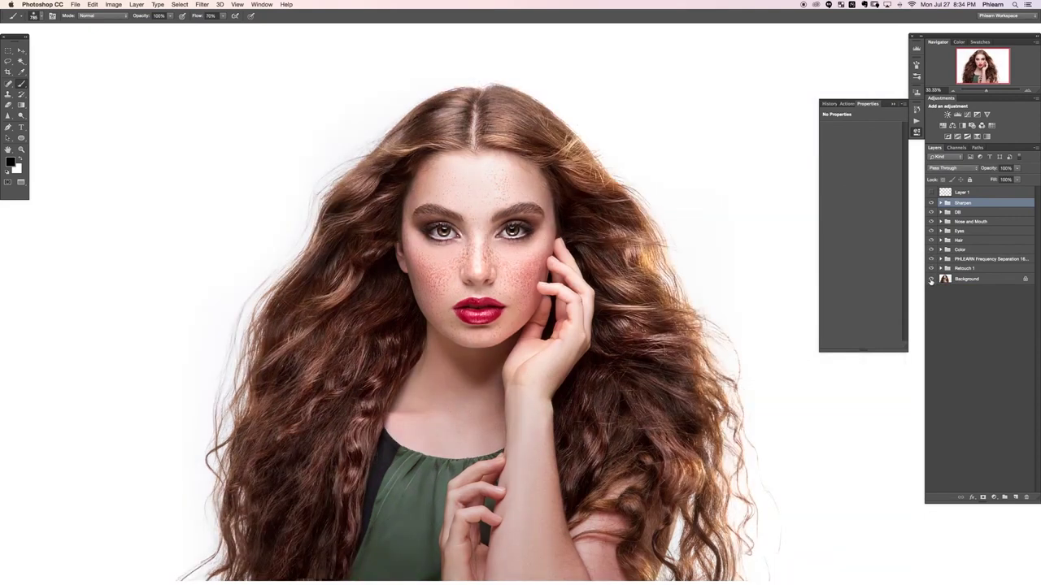
alt+click(931, 279)
alt+click(932, 279)
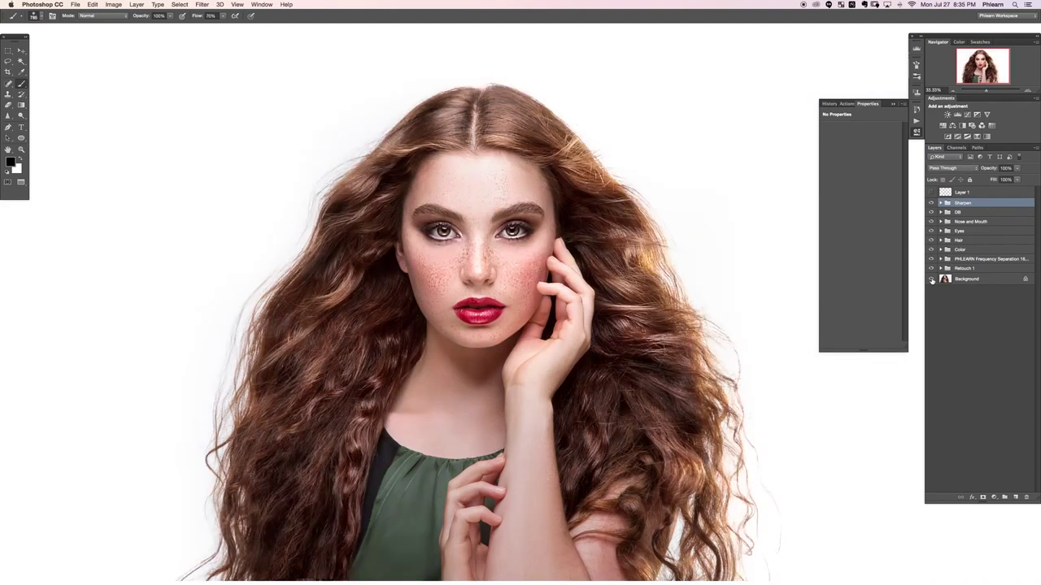